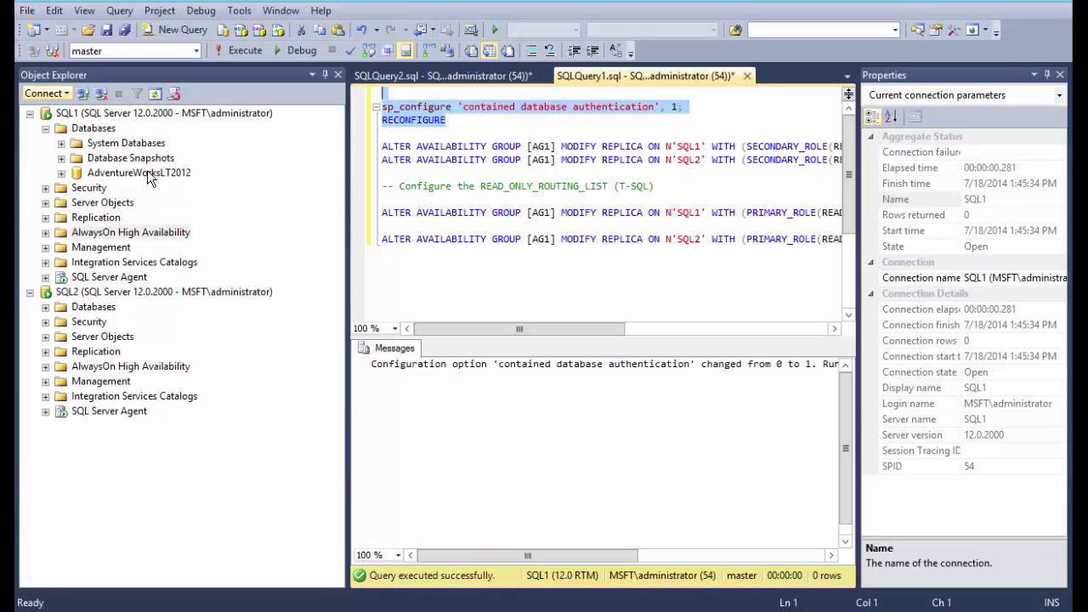
- Set AdventureWorksLT2012's containment type to Partial and compatibility level to SQL Server 2014 (120)
right_click(149, 174)
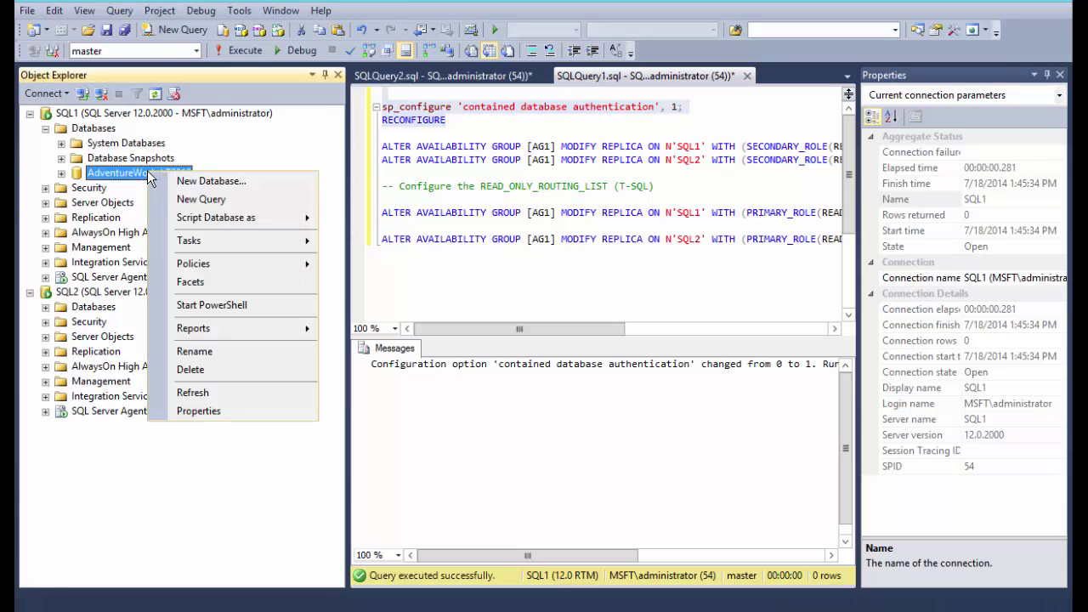
click(249, 410)
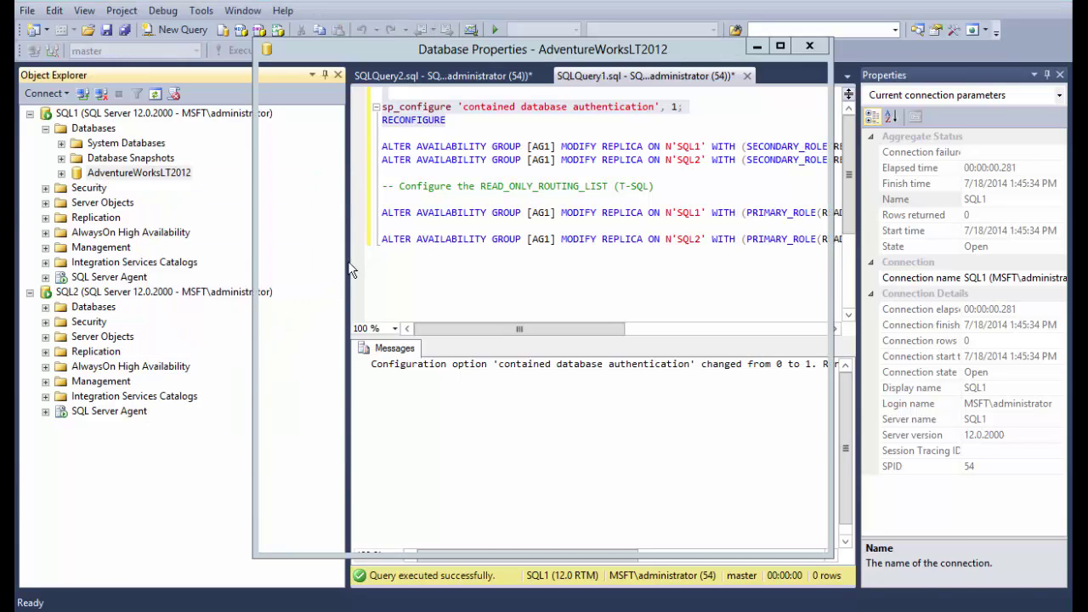
click(294, 126)
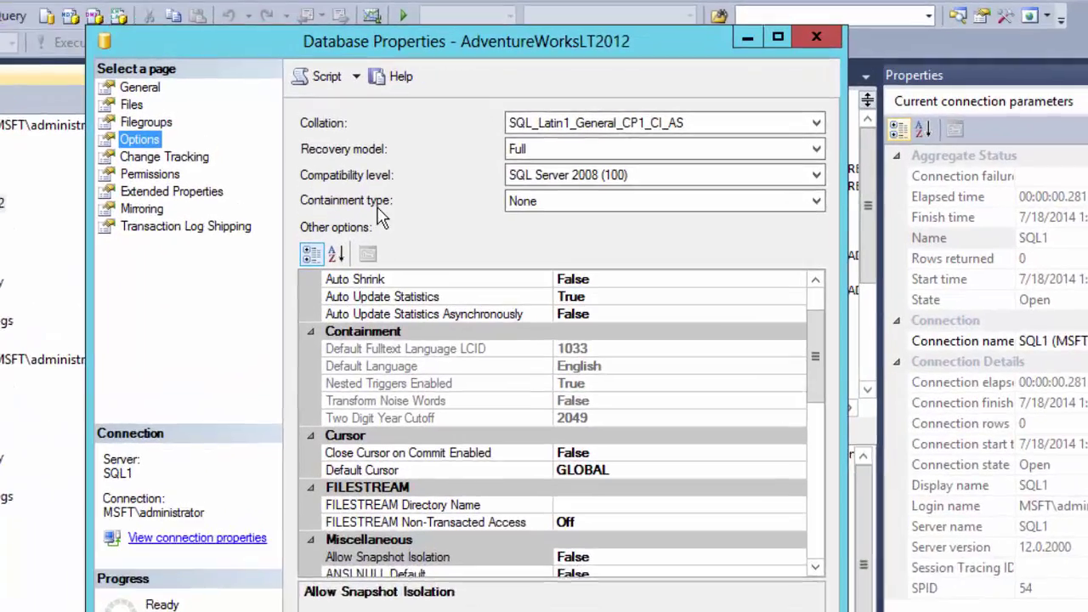
click(583, 202)
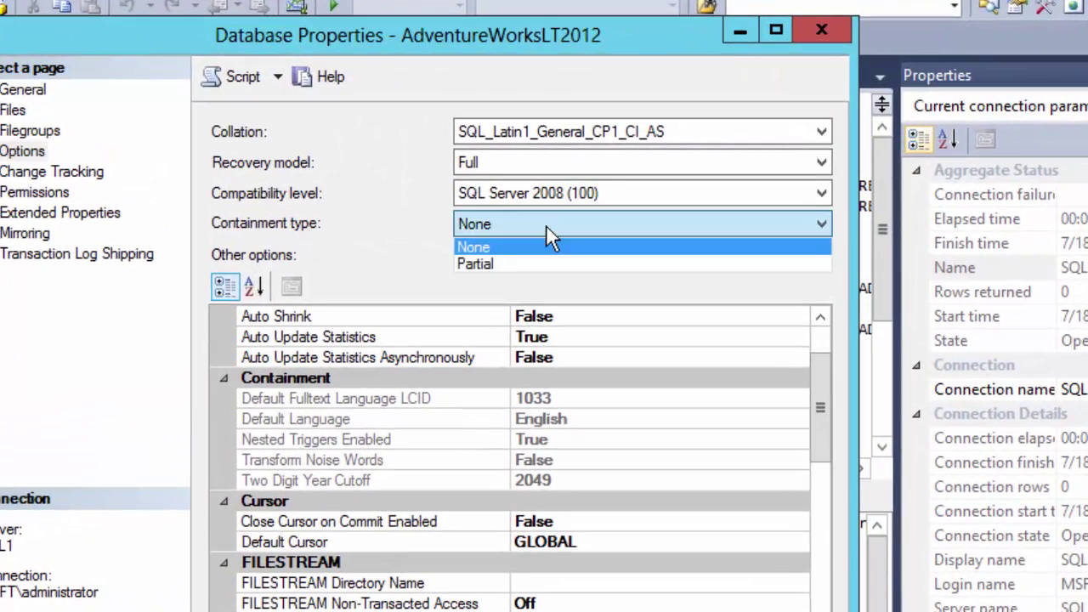
click(547, 265)
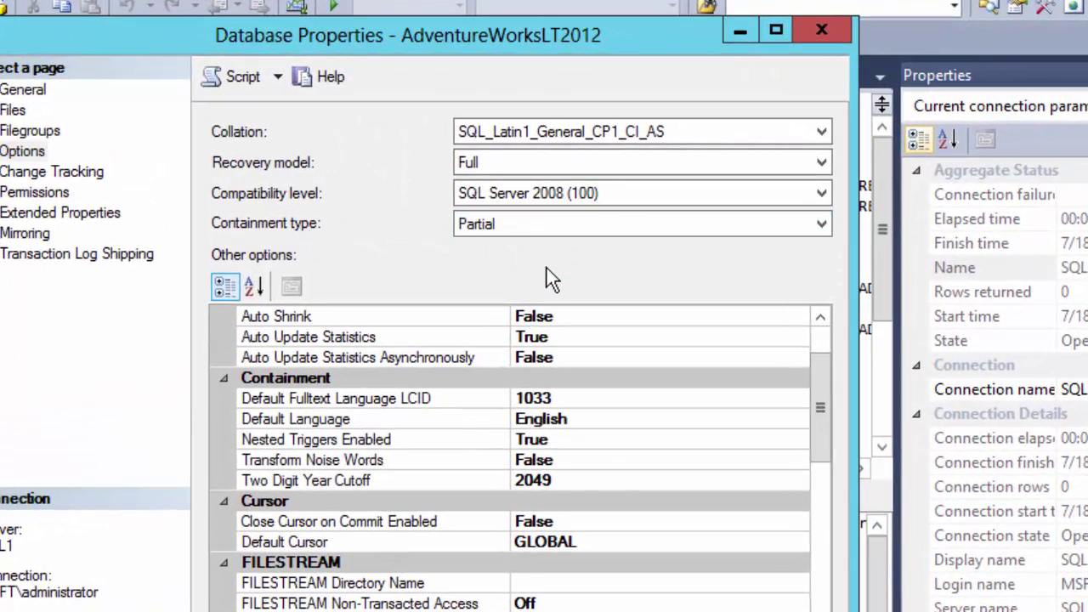
click(626, 196)
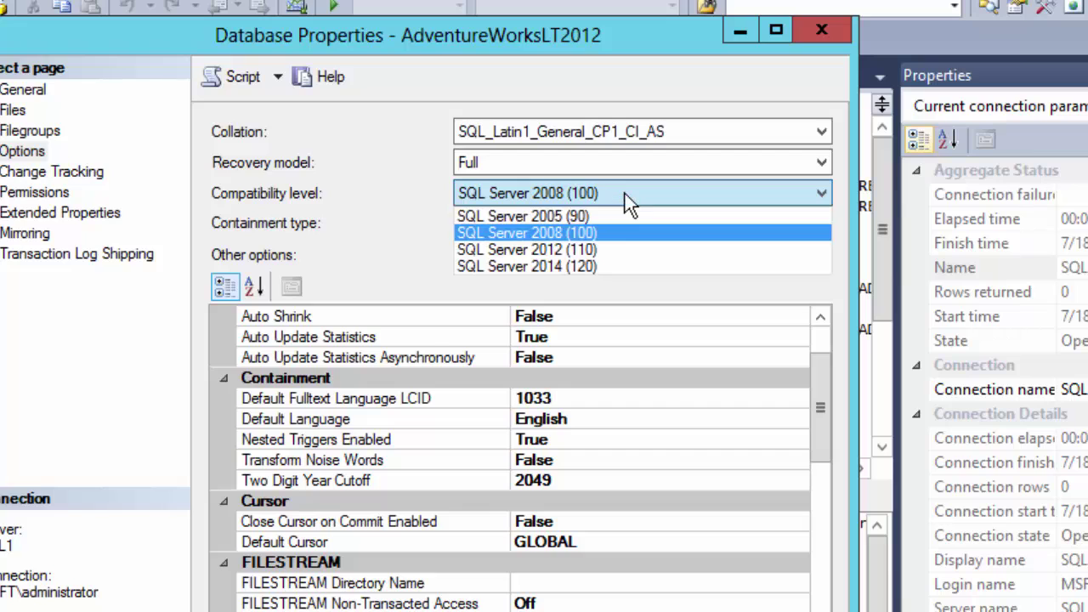
click(614, 263)
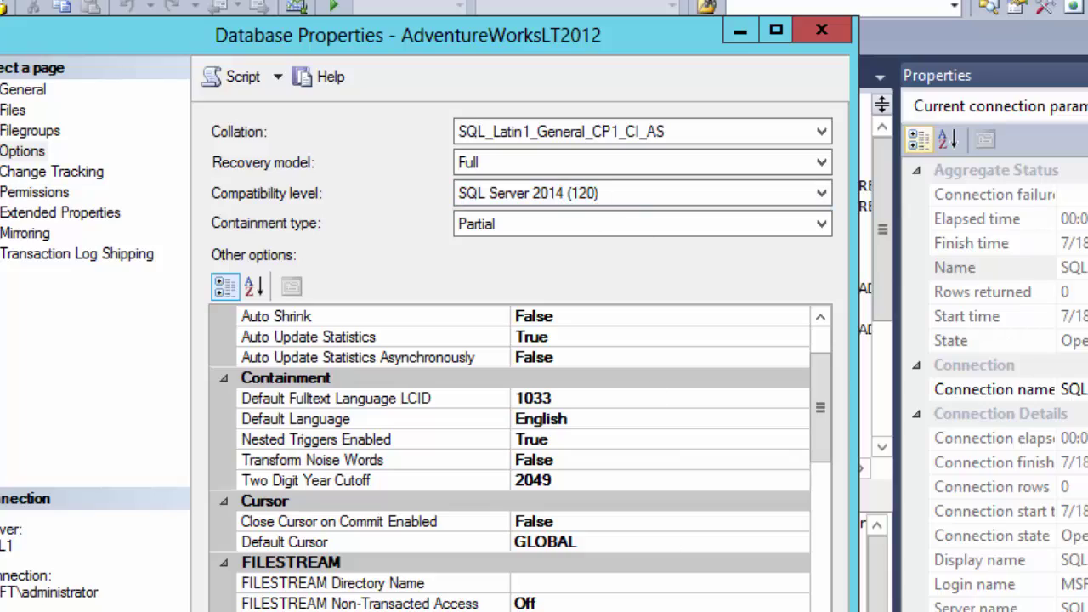
key(Return)
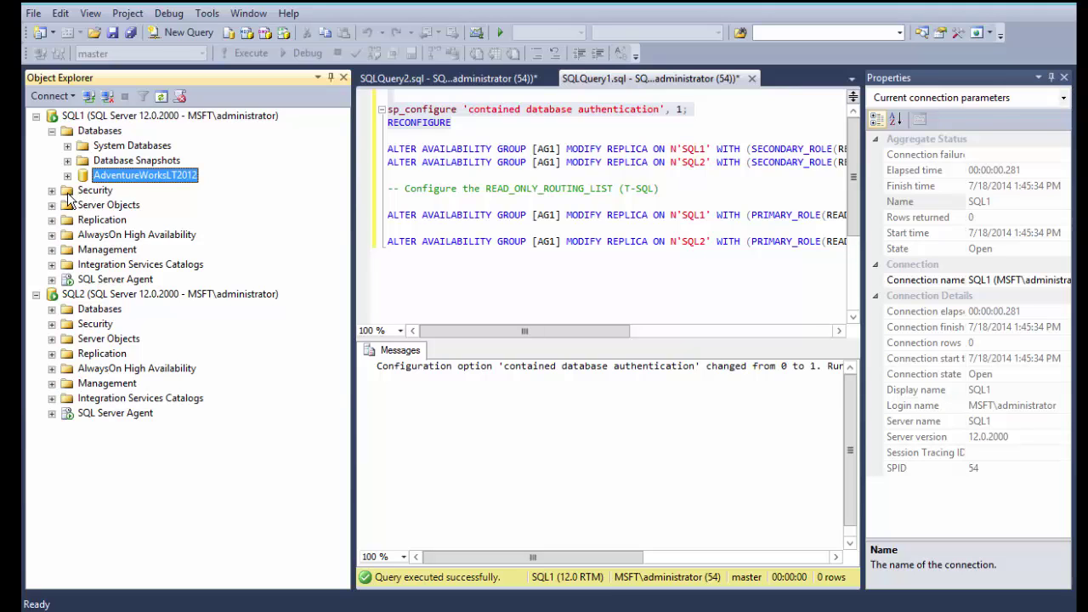
- Start a new database user under AdventureWorksLT2012 Security and choose the SQL user with password type
click(67, 175)
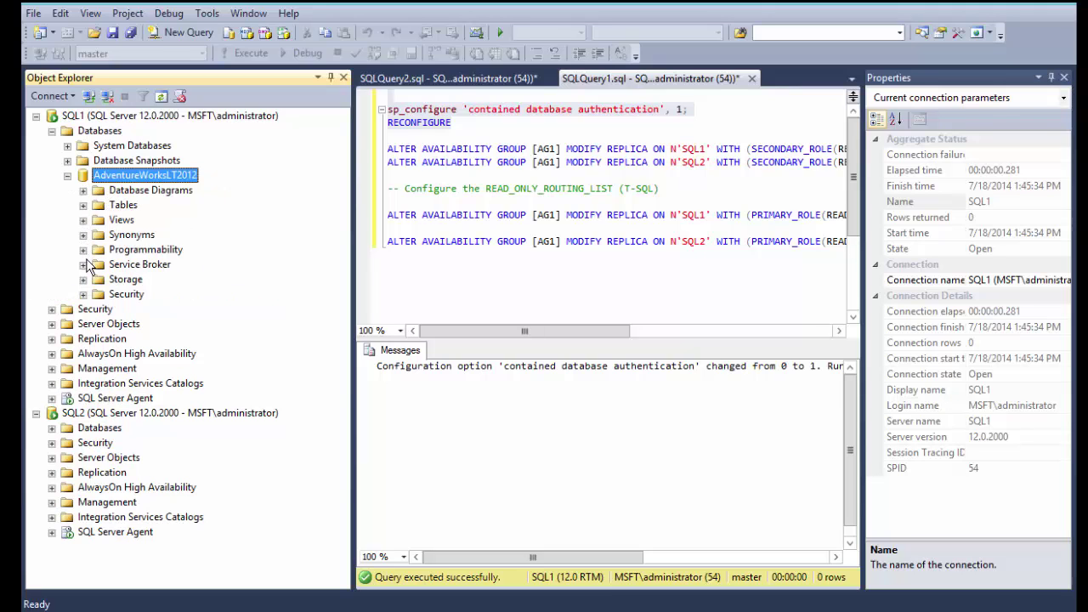
click(82, 294)
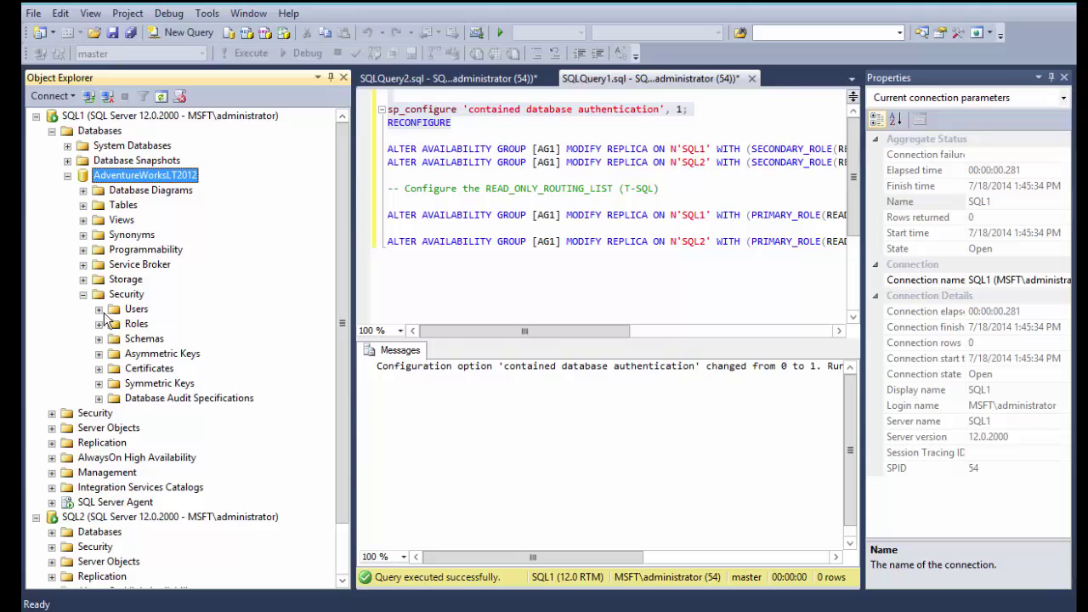
right_click(113, 311)
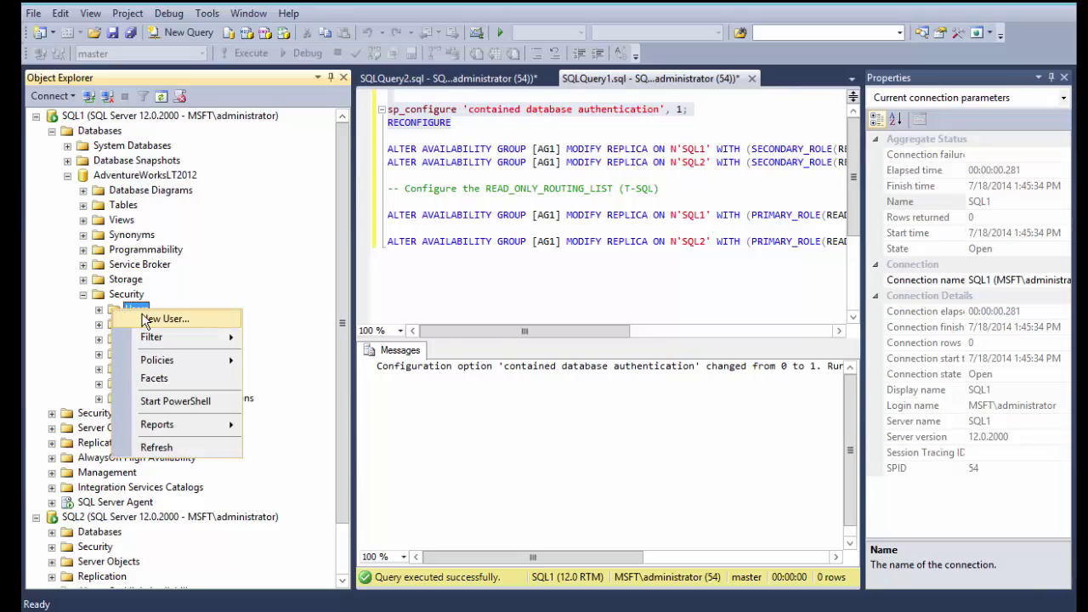
click(155, 318)
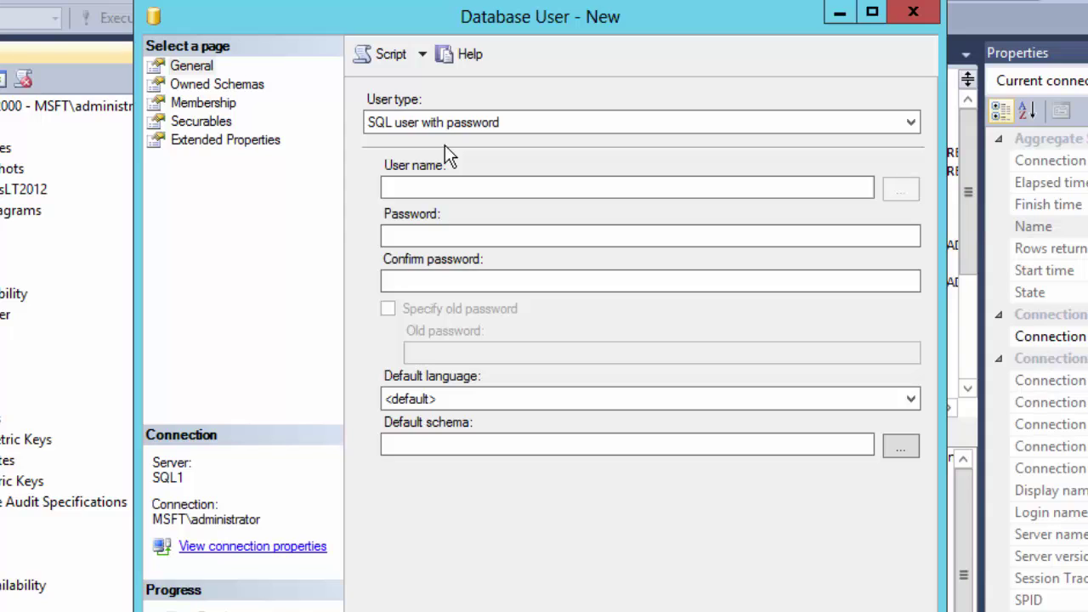
click(897, 127)
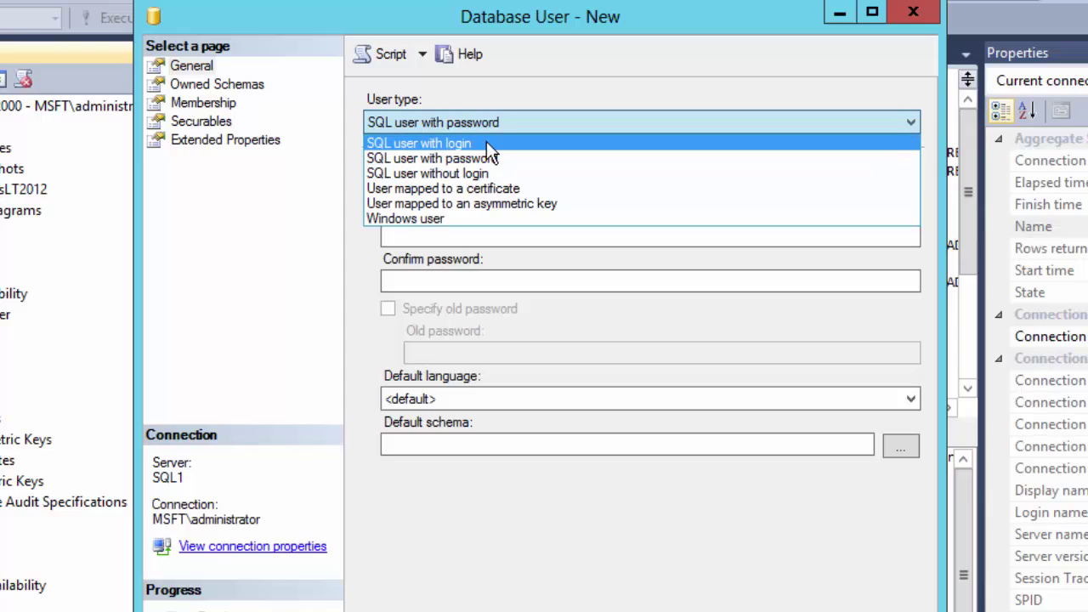
click(450, 220)
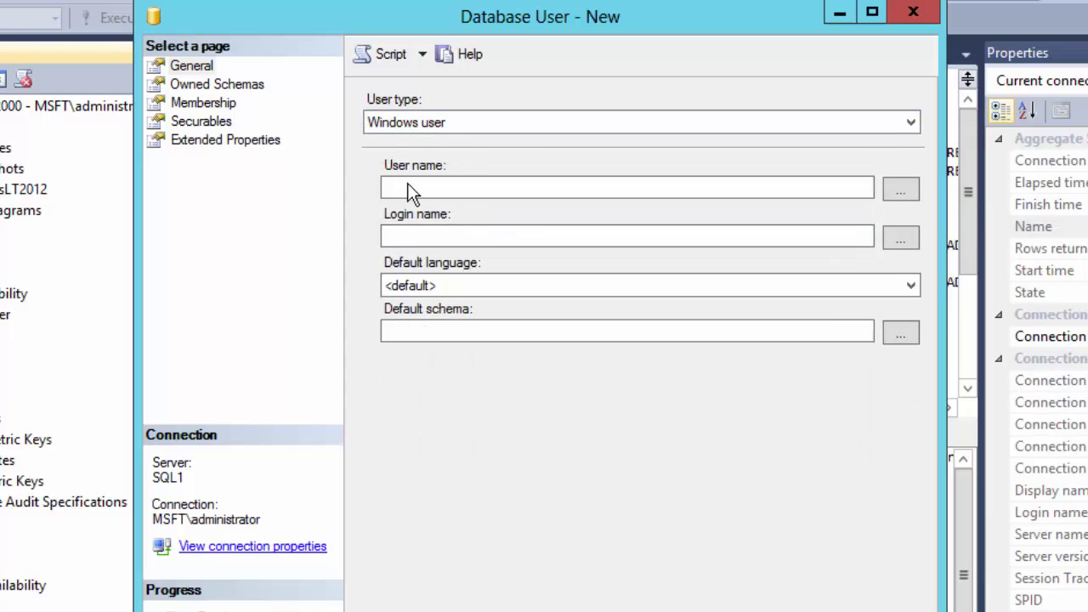
click(390, 236)
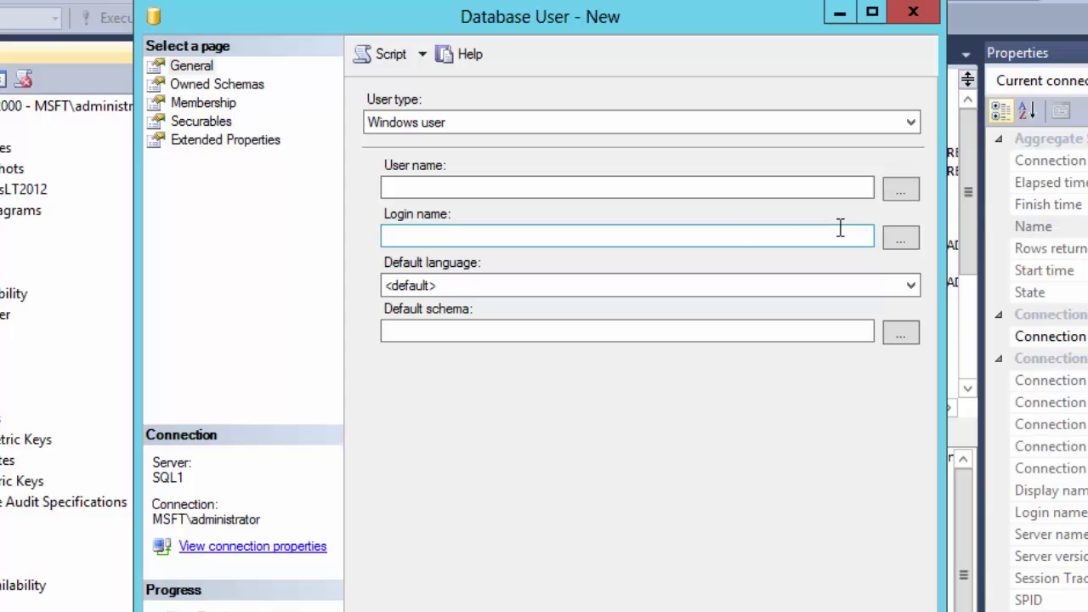
click(854, 121)
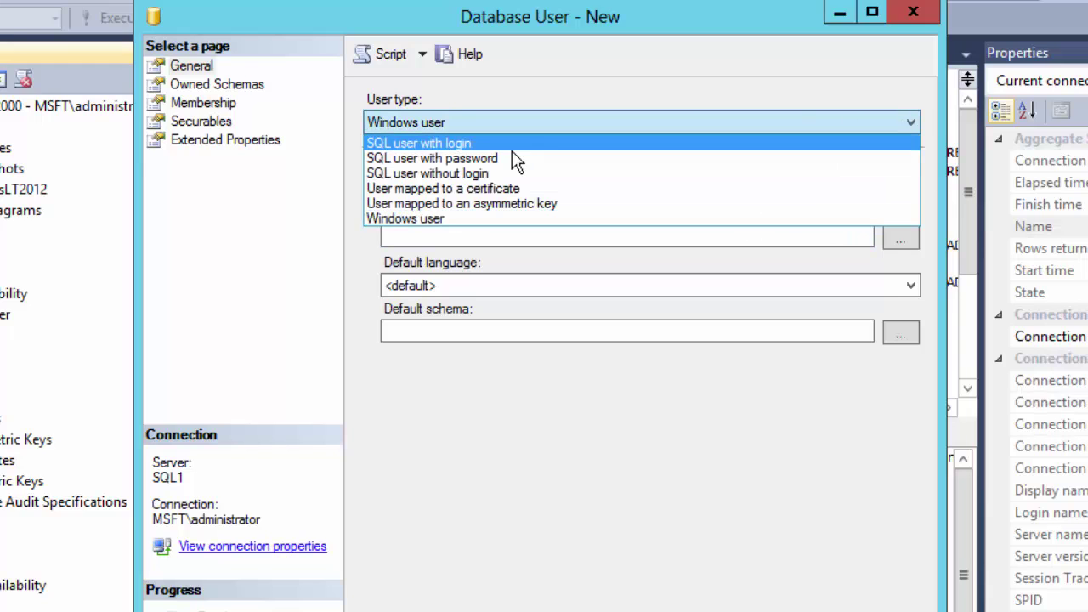
click(510, 159)
- Enter the new user's name and password, and set the default schema to dbo
click(468, 182)
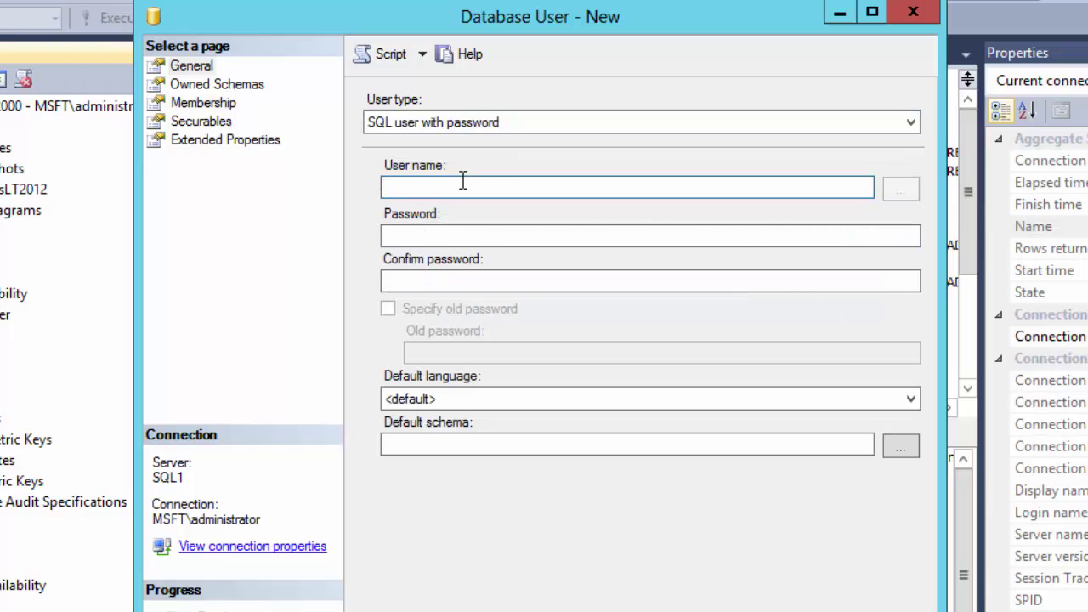
text(sam)
key(Tab)
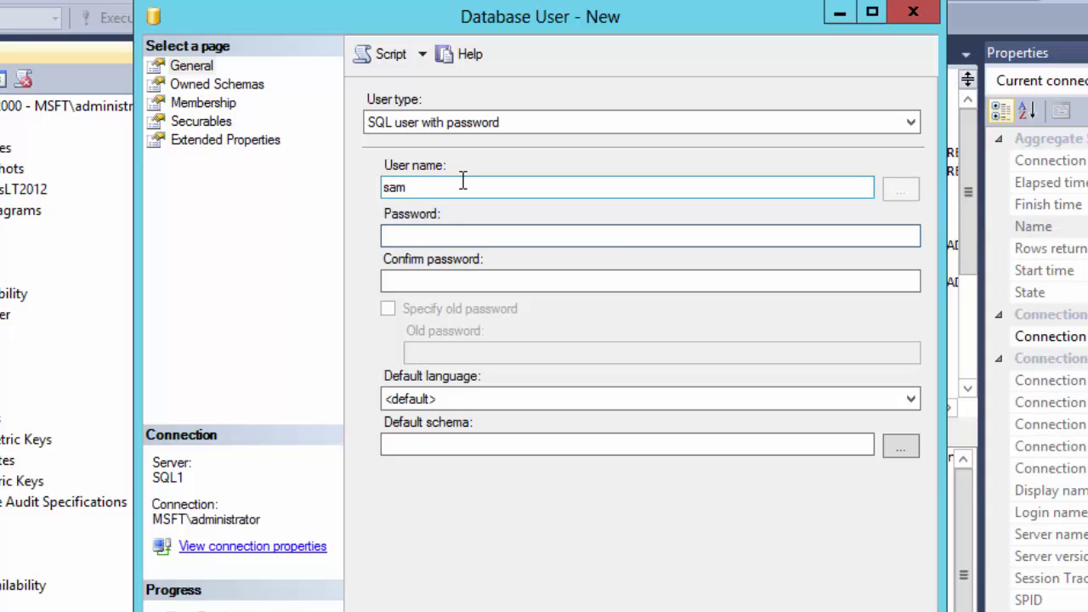
text(Pa$$w0rd)
key(Tab)
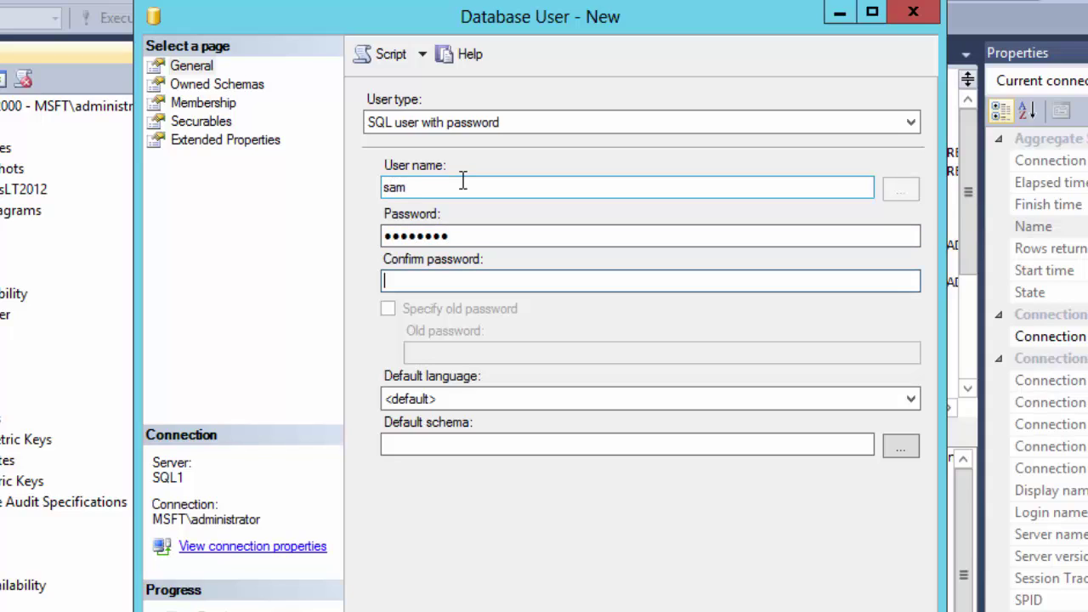
text(Pa$$w0rd)
key(BackSpace)
key(BackSpace)
key(BackSpace)
key(BackSpace)
key(BackSpace)
key(BackSpace)
key(BackSpace)
key(BackSpace)
text(Pa$$w0rd)
click(687, 451)
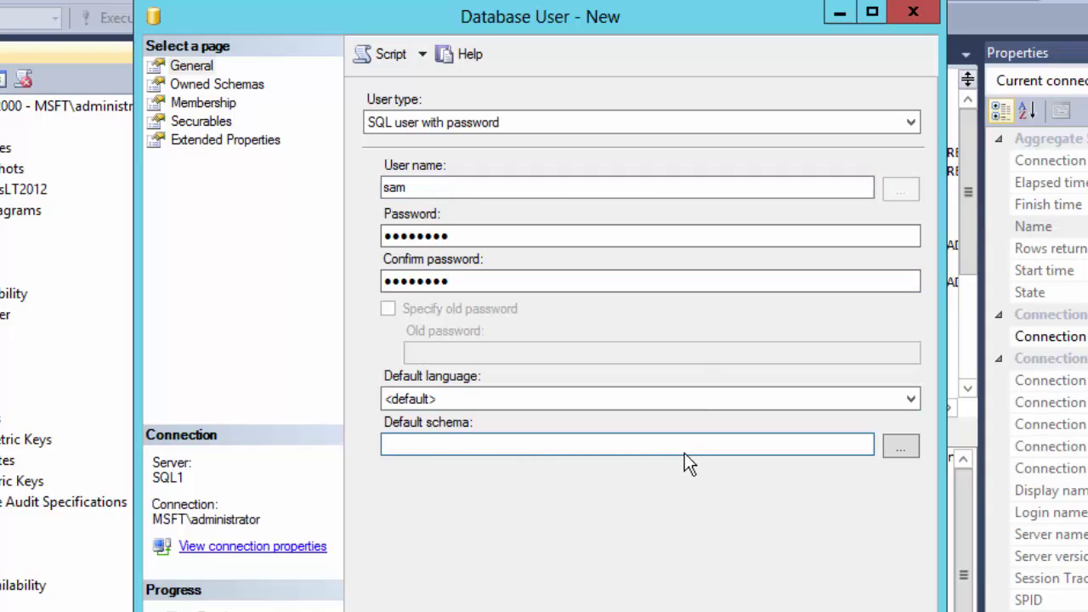
text(dbo)
- Grant db_owner membership, create the user, then list the database users and server logins
click(204, 104)
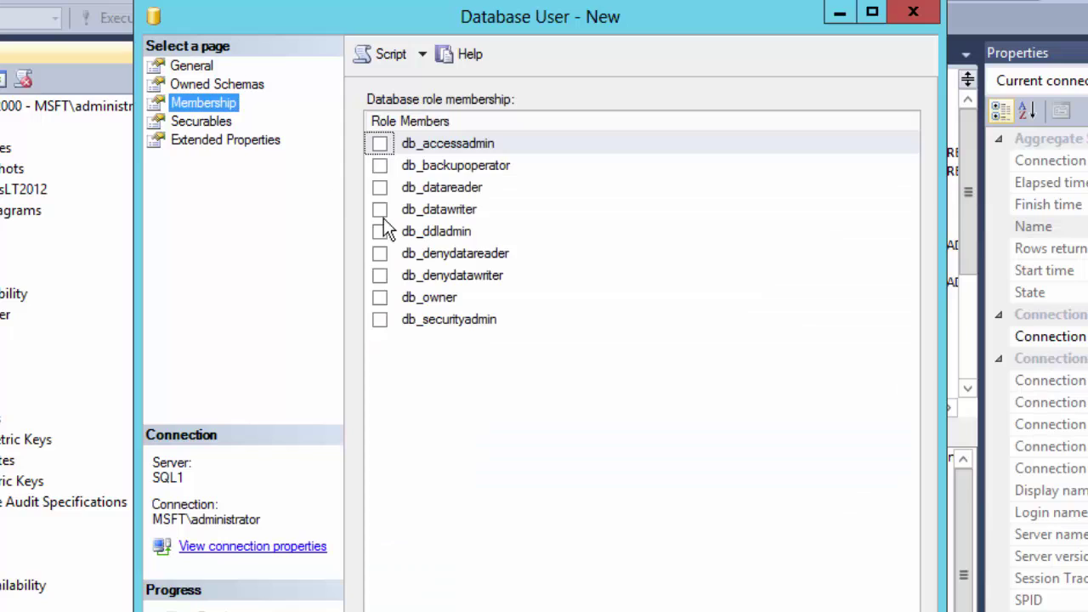
click(380, 298)
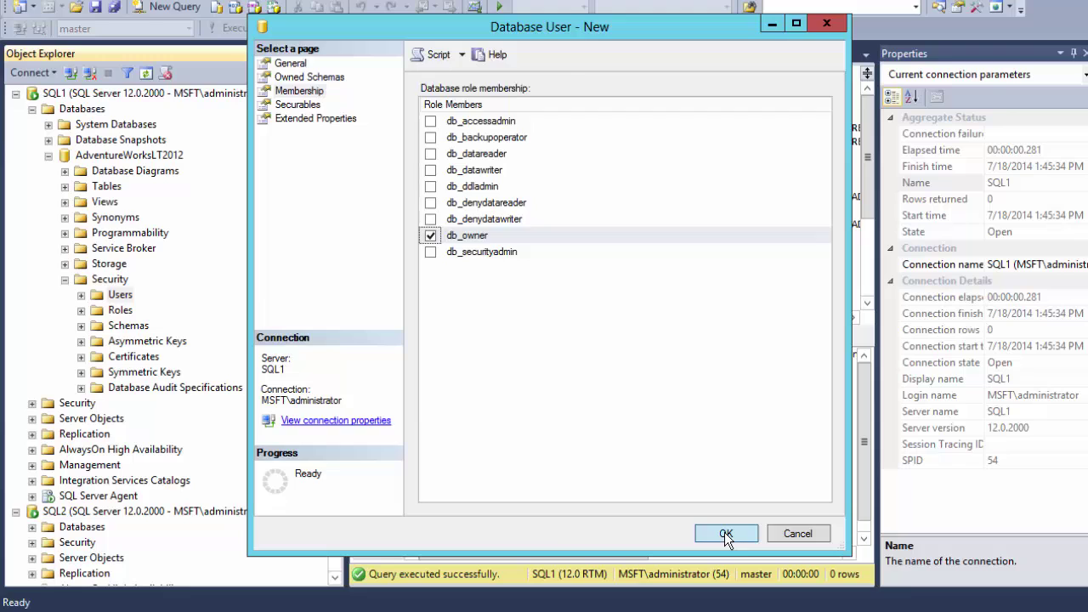
click(725, 533)
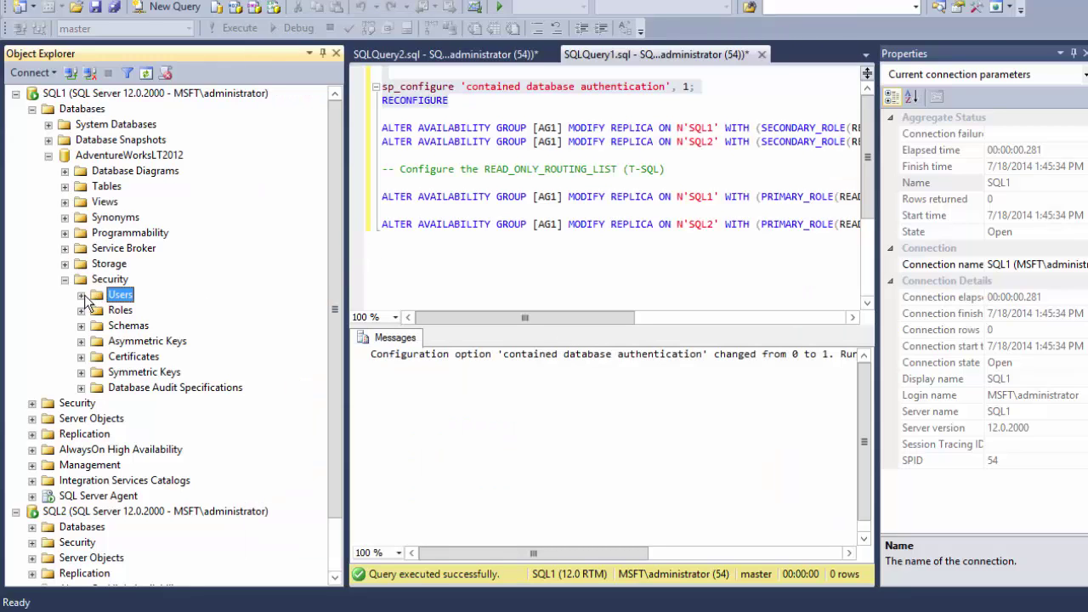
click(81, 295)
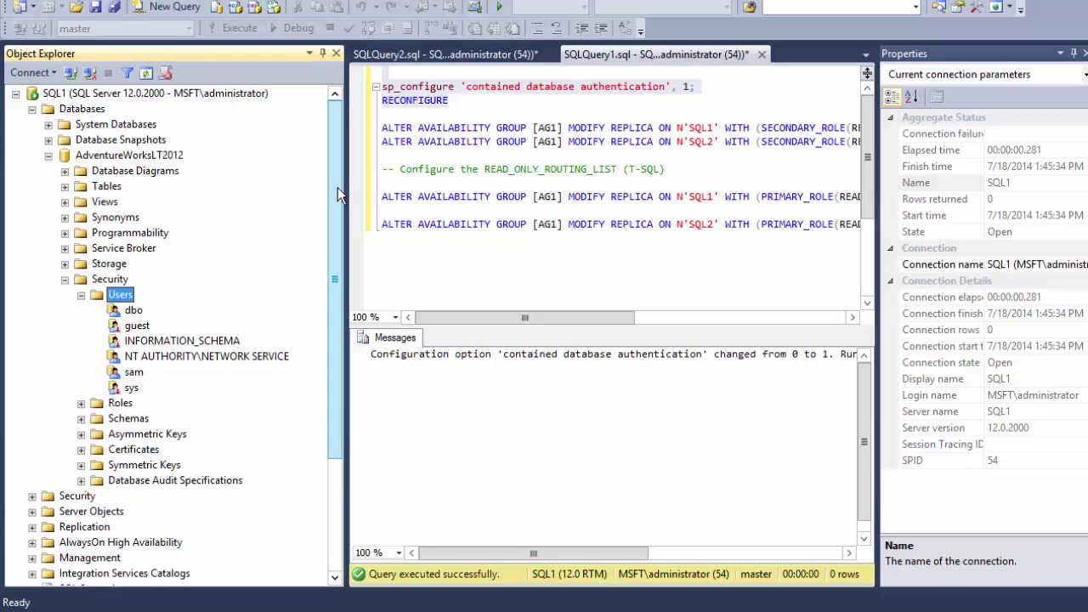
scroll(339, 269, down, 2)
scroll(340, 269, down, 1)
click(32, 341)
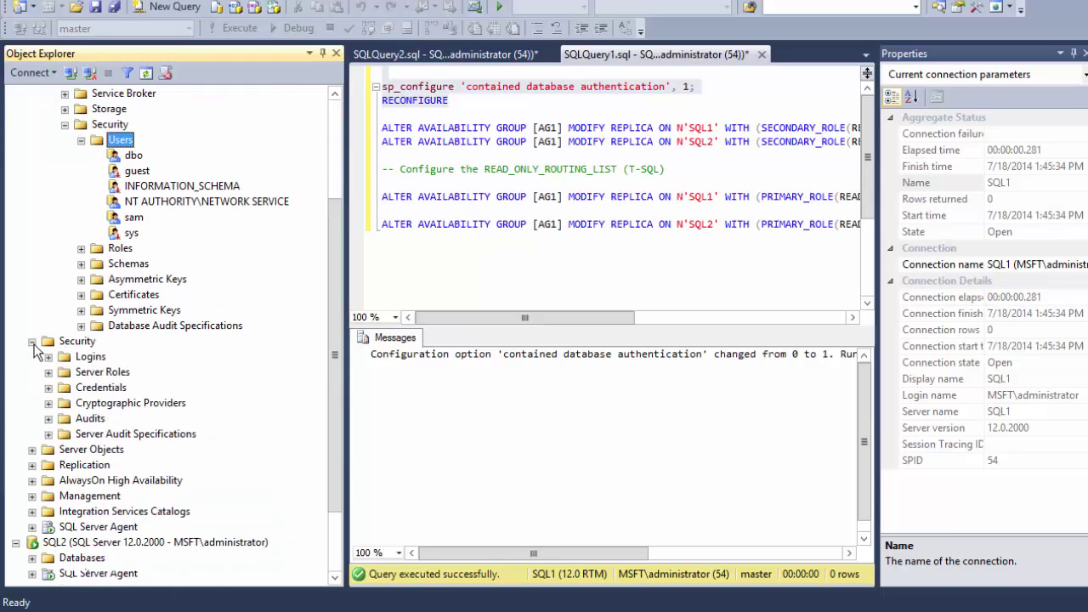
click(49, 356)
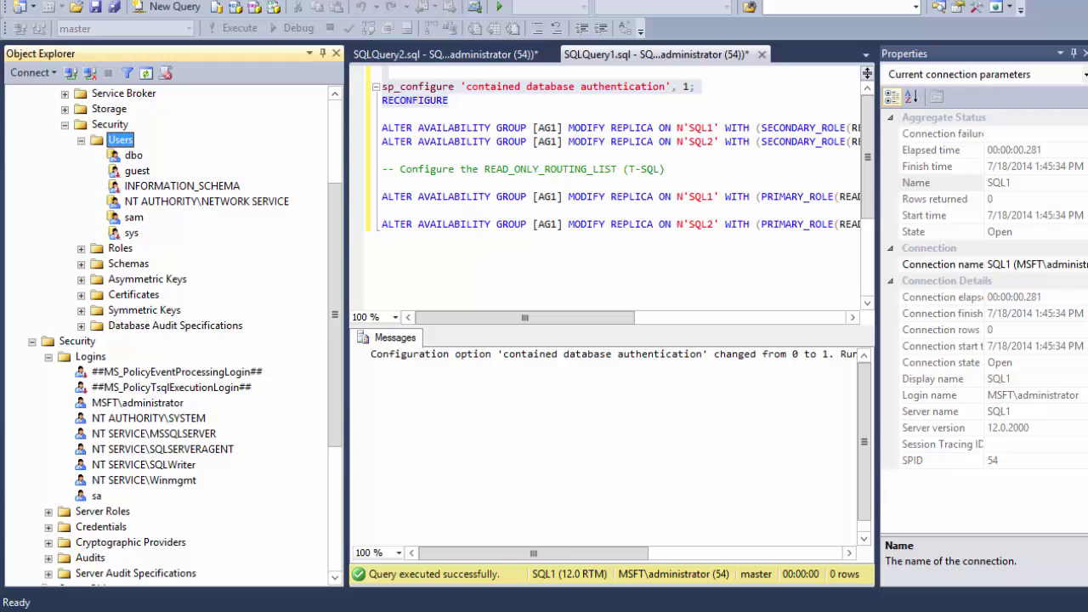
- Open the client1 AlwaysOnClient config file to check its connection string, then close Notepad
mouse_move(90, 609)
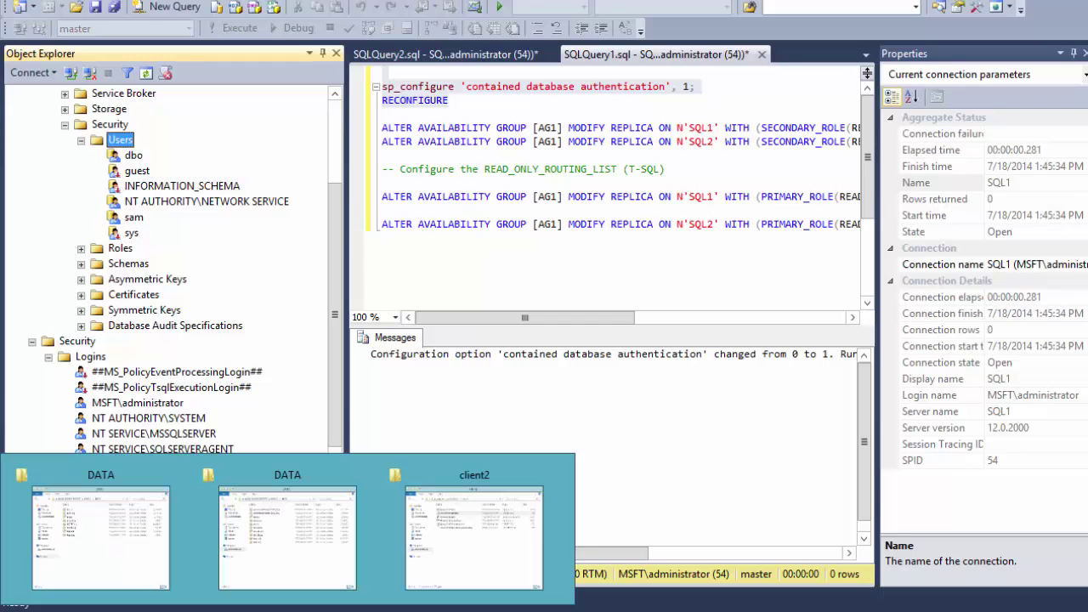
click(480, 561)
click(434, 98)
double_click(400, 169)
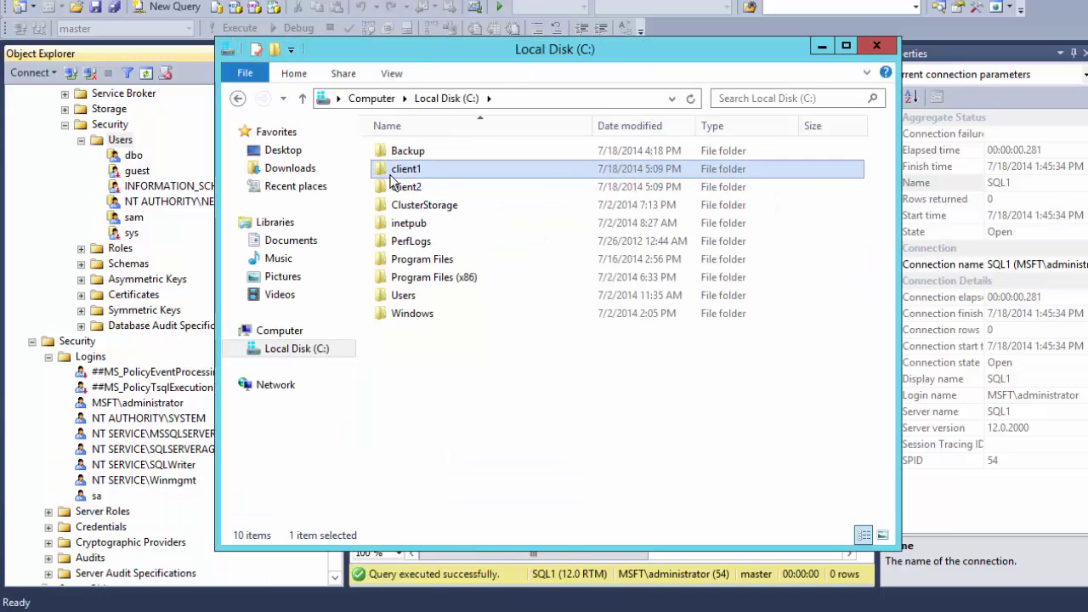
double_click(399, 169)
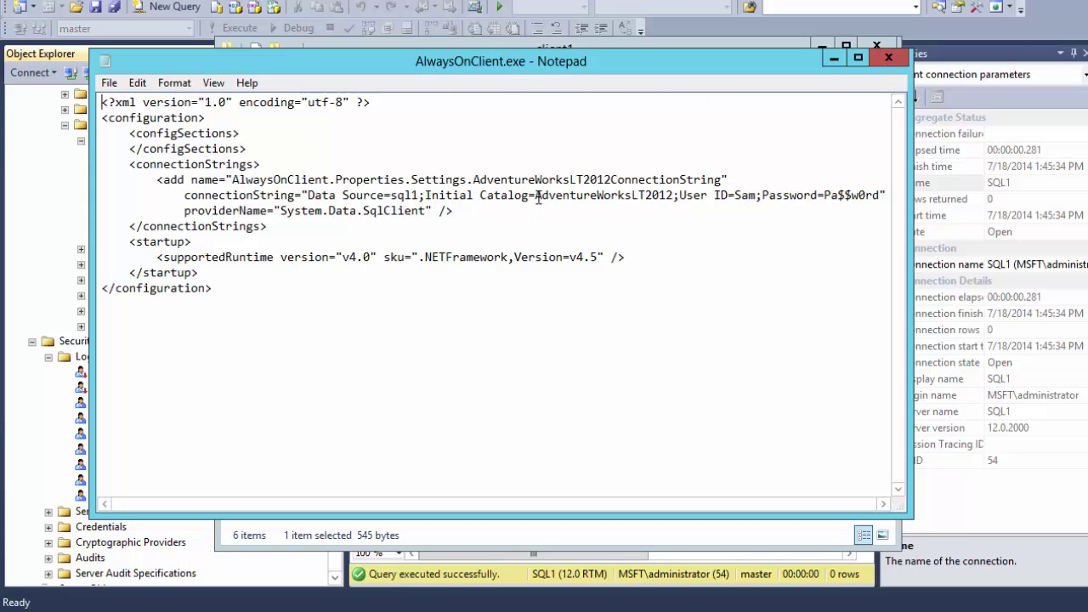
drag(534, 196, 673, 196)
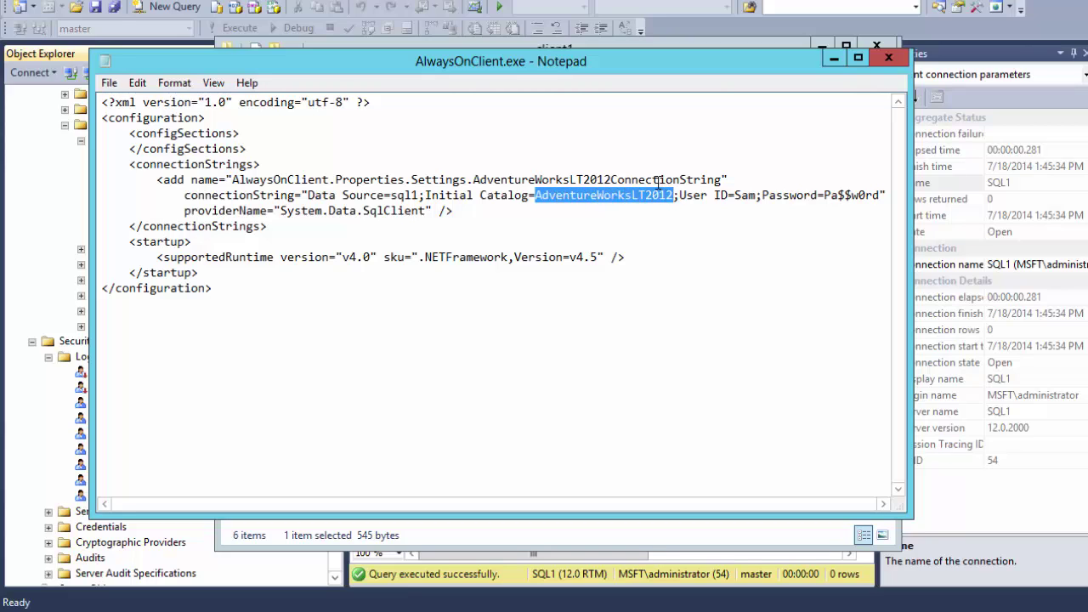
click(886, 57)
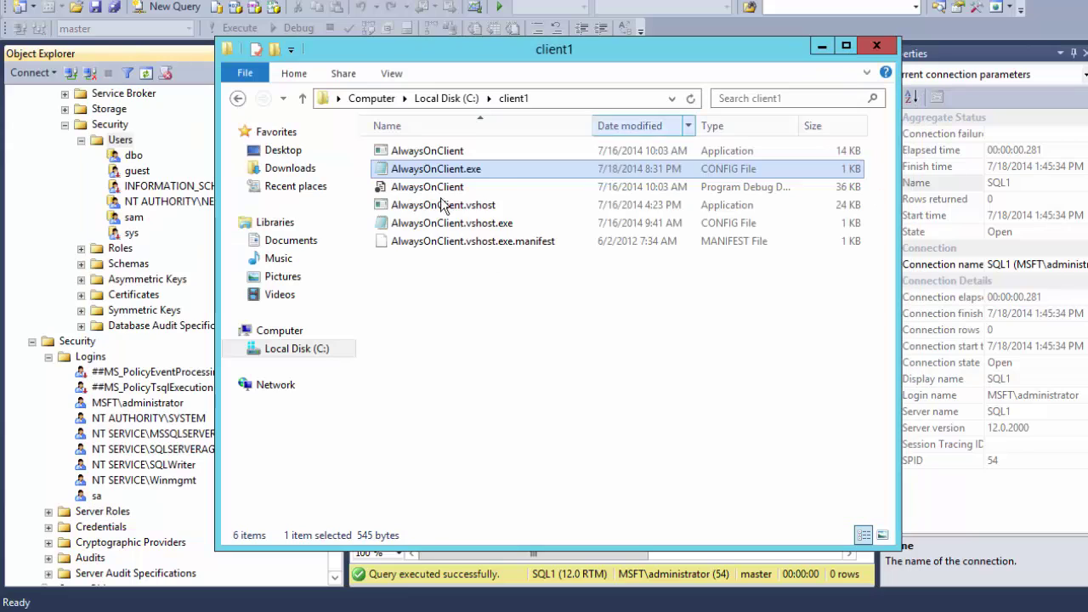
- Run AlwaysOnClient, confirm it lists names, then close its console
double_click(406, 153)
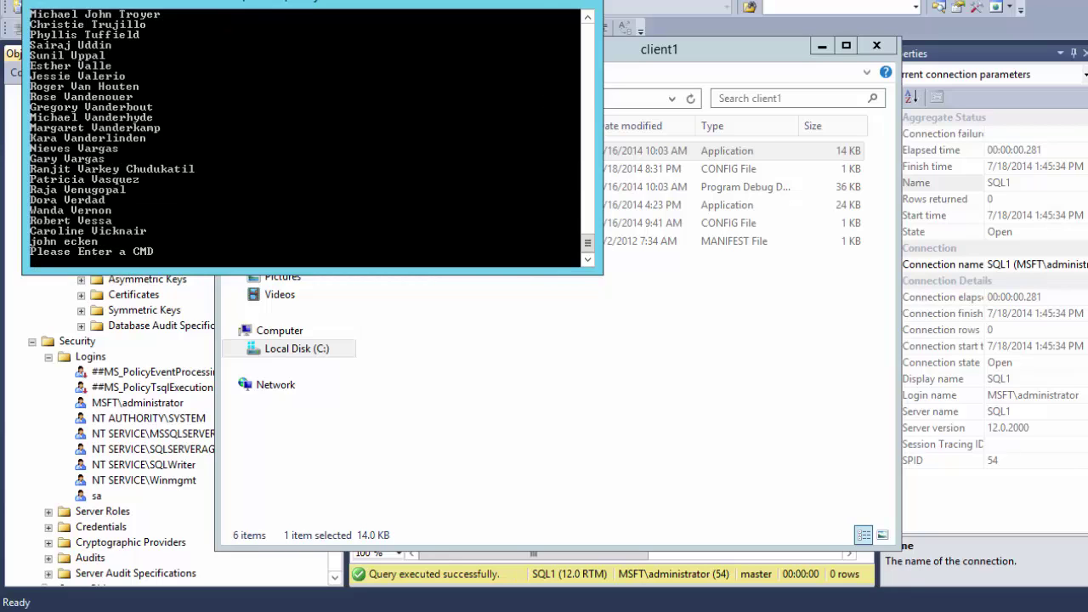
click(568, 3)
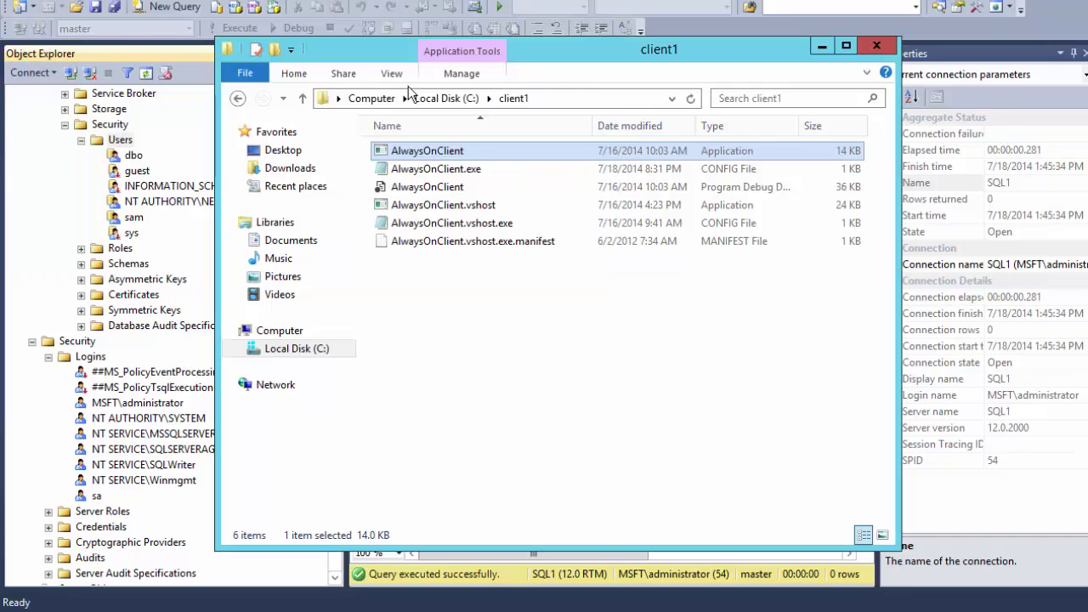
click(197, 244)
- Detach AdventureWorksLT2012 from SQL1 with Drop Connections ticked
scroll(197, 245, up, 3)
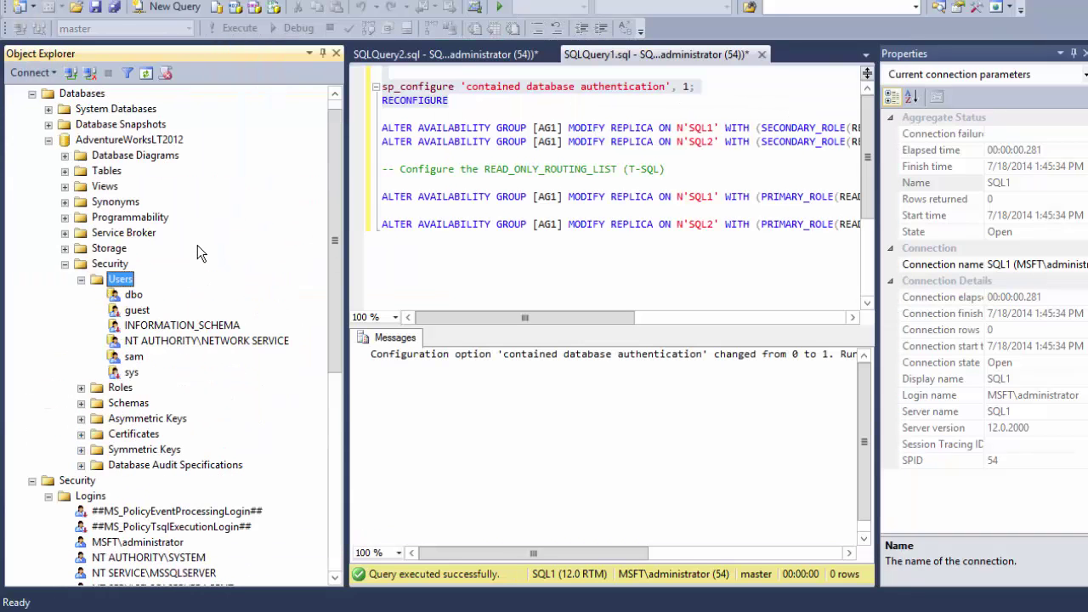
click(48, 141)
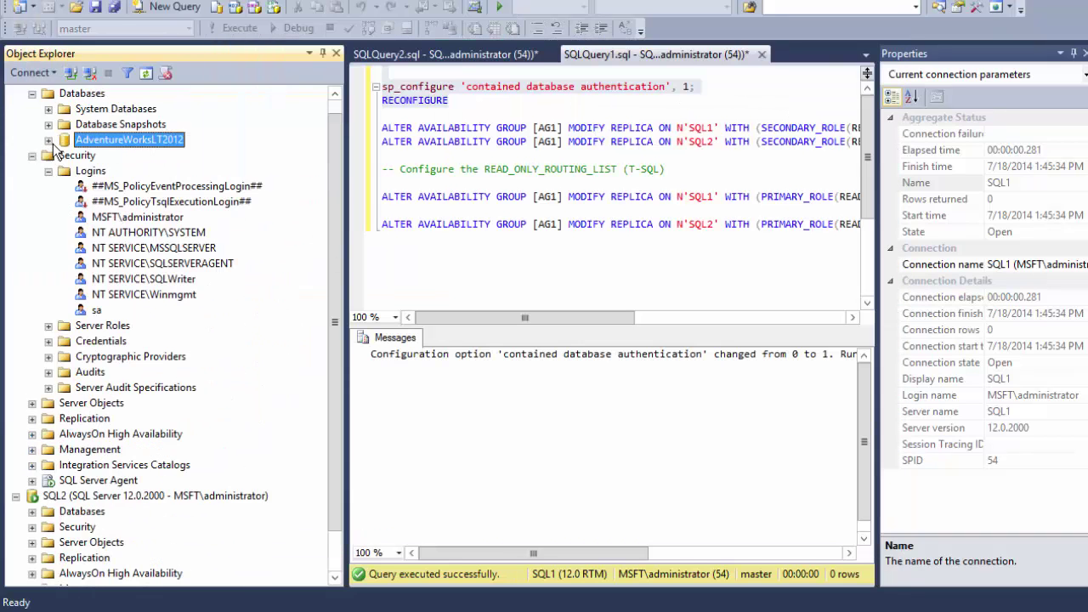
scroll(131, 207, up, 1)
right_click(165, 162)
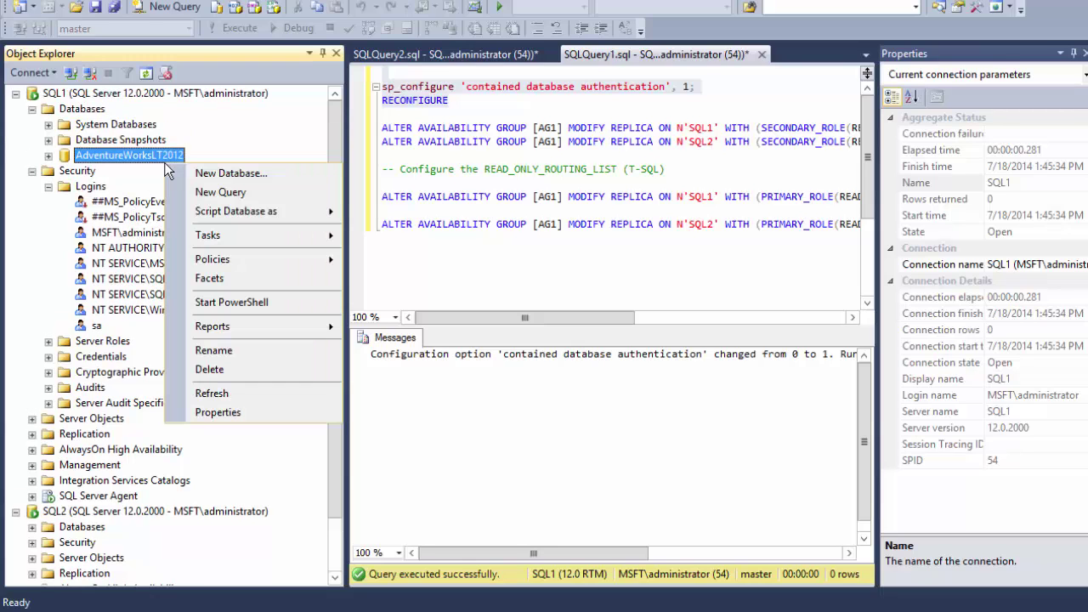
mouse_move(282, 228)
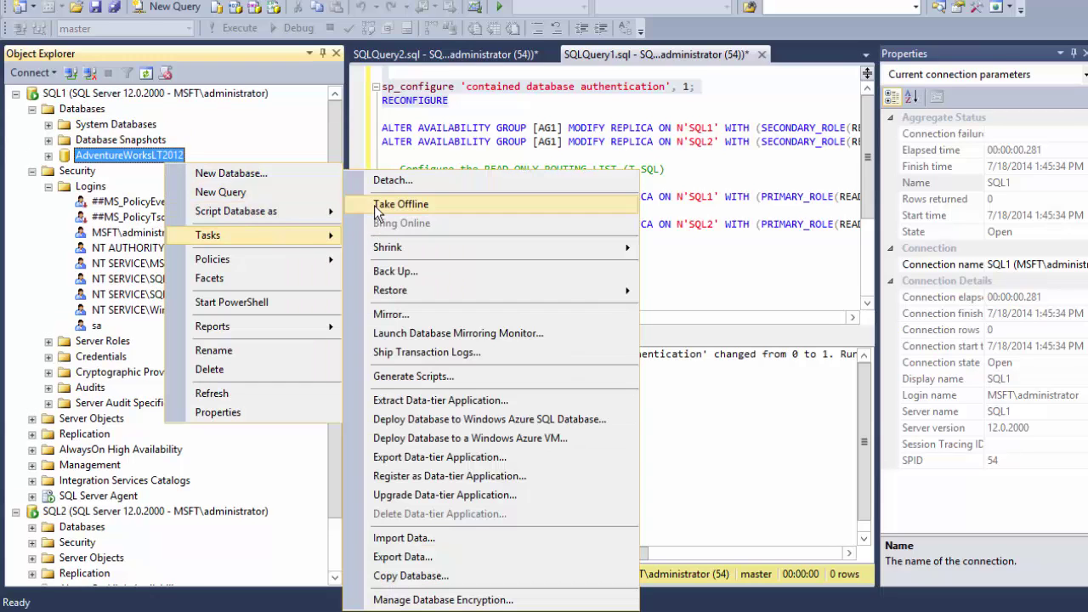
click(393, 181)
click(529, 124)
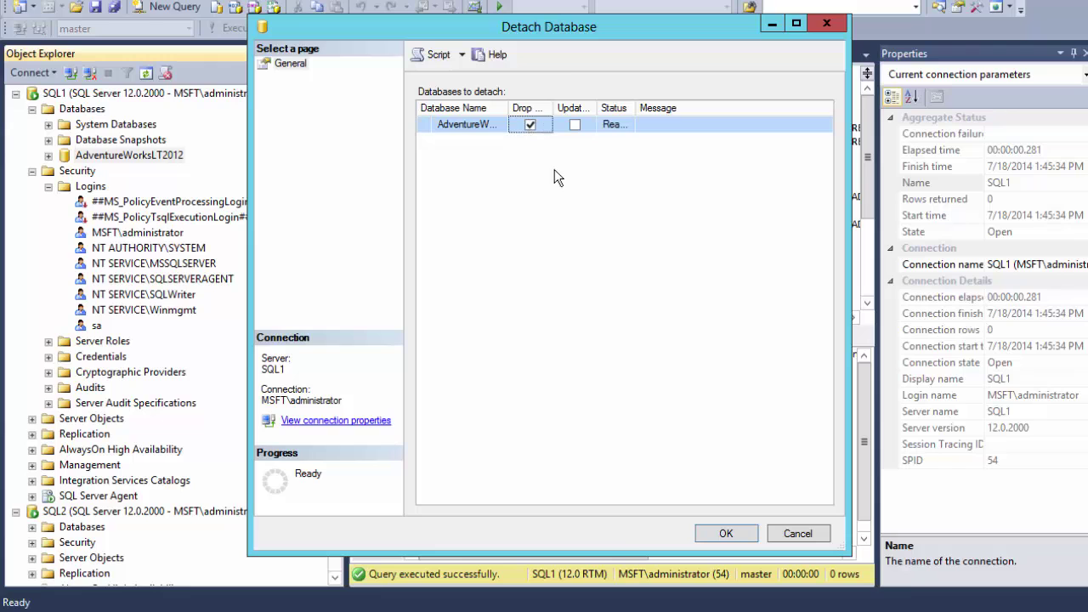
click(723, 532)
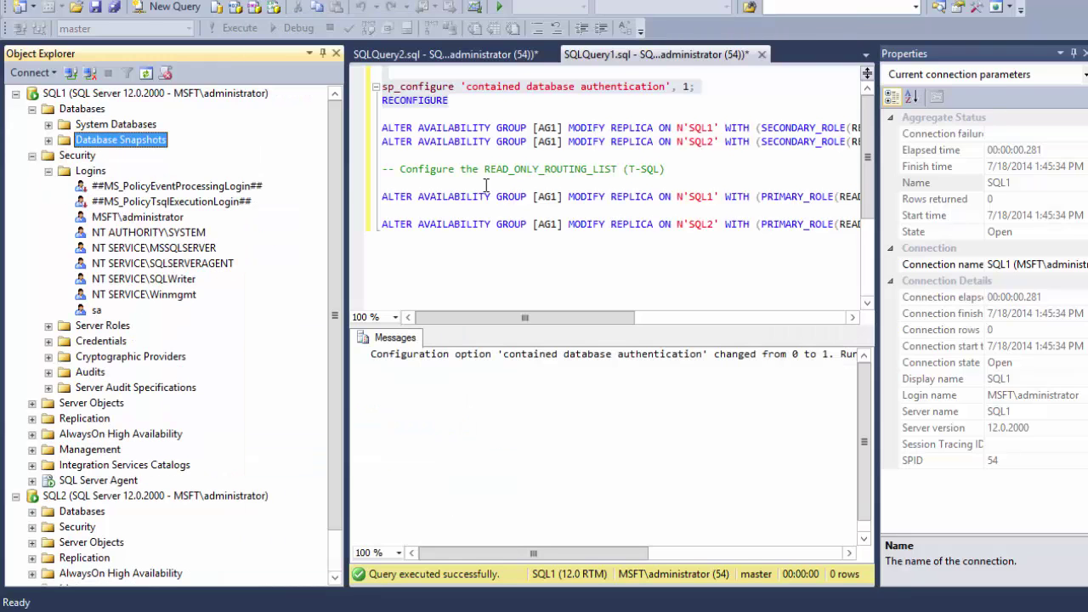
click(127, 609)
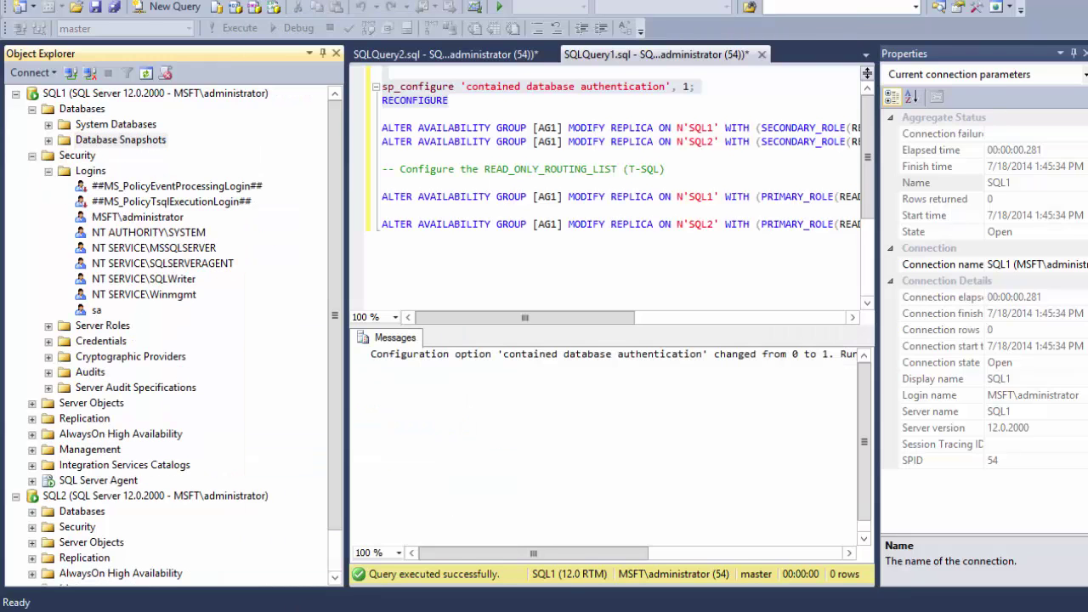
- Paste AdventureWorksLT2012_Data and AdventureWorksLT2012_log from one DATA folder into the other
click(318, 578)
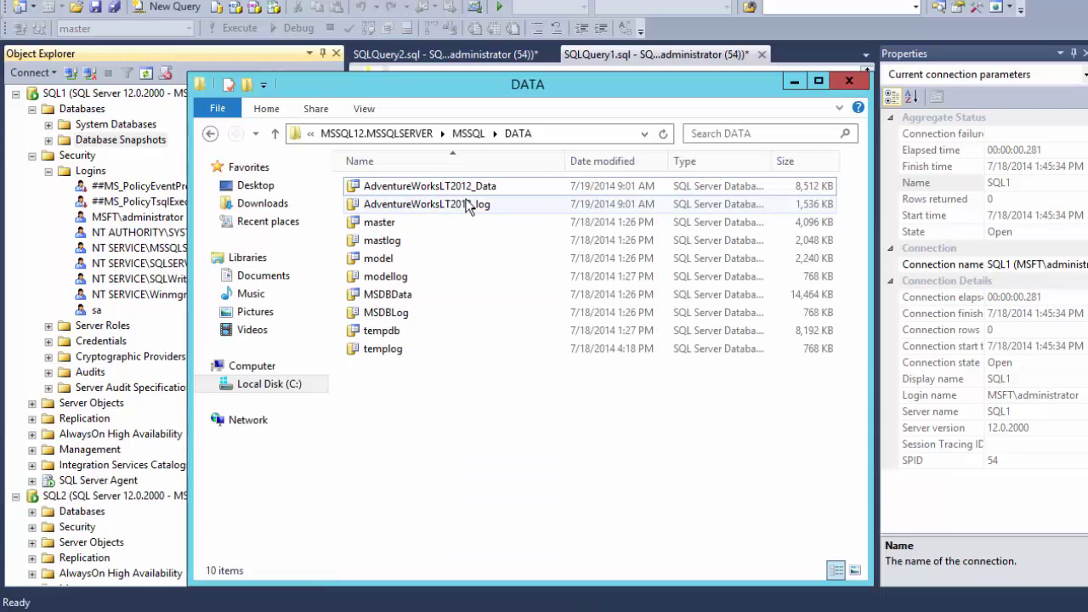
click(440, 188)
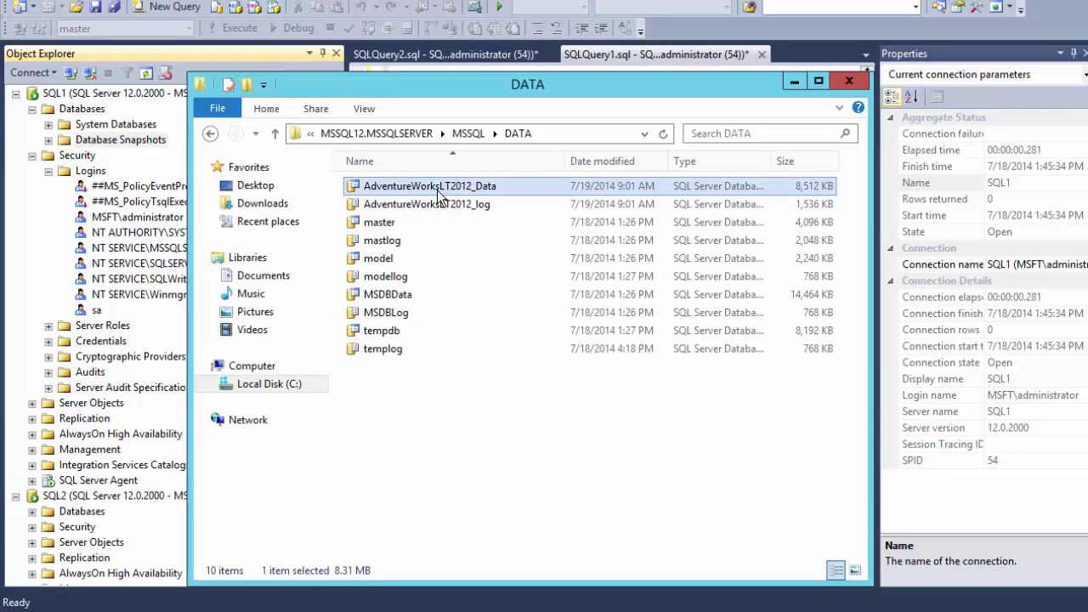
key(shift+Down)
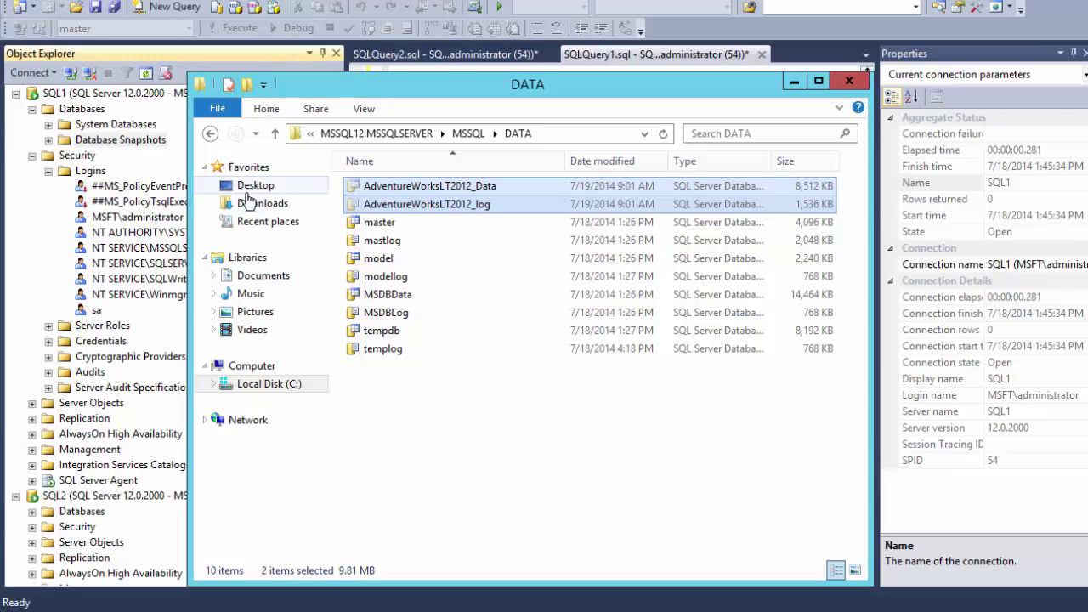
mouse_move(119, 585)
click(102, 526)
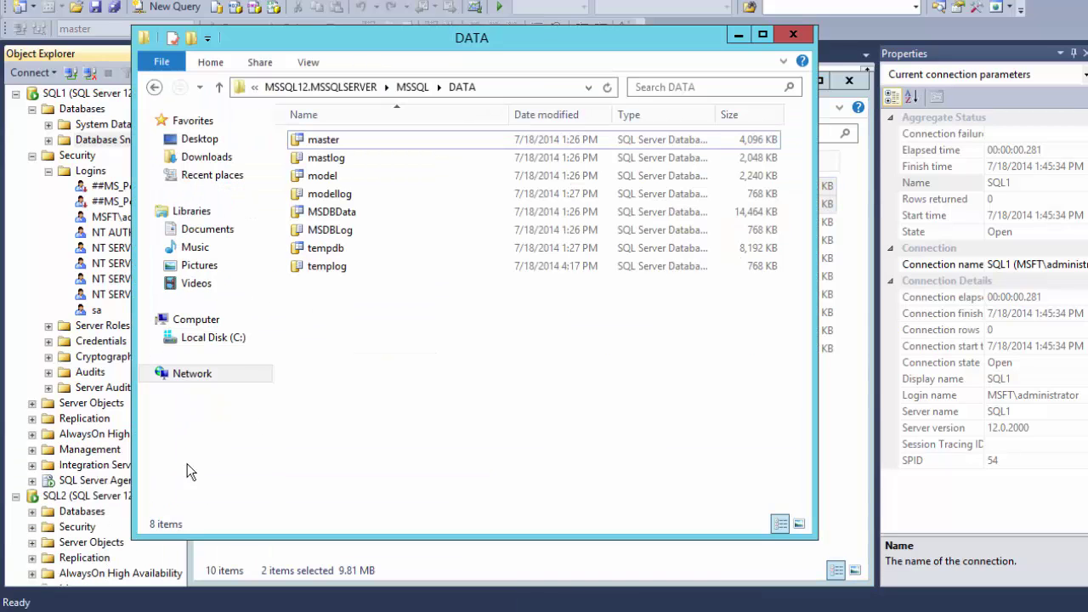
right_click(394, 338)
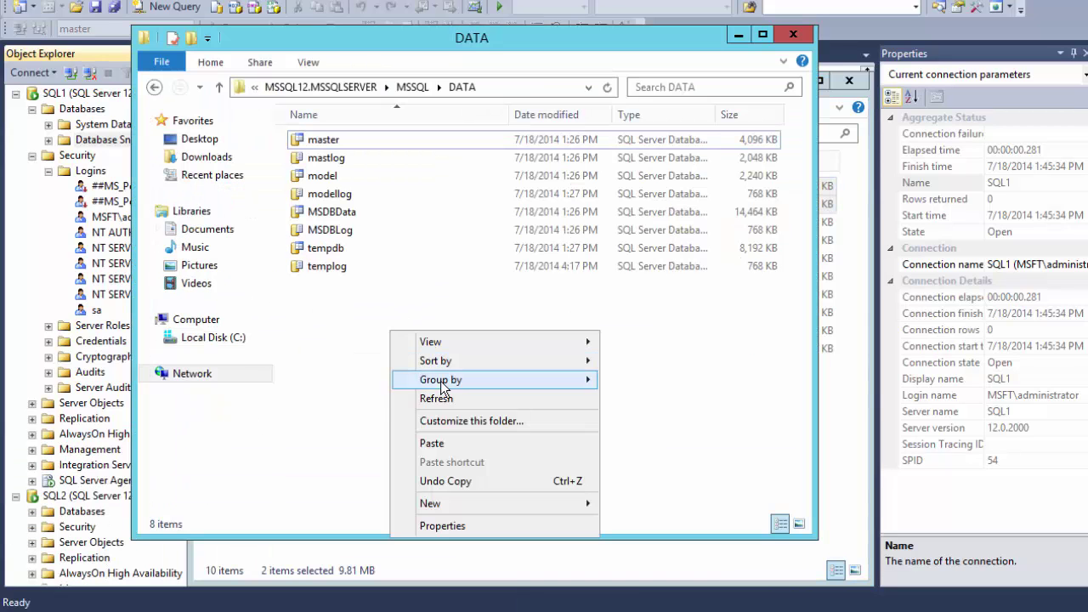
click(473, 451)
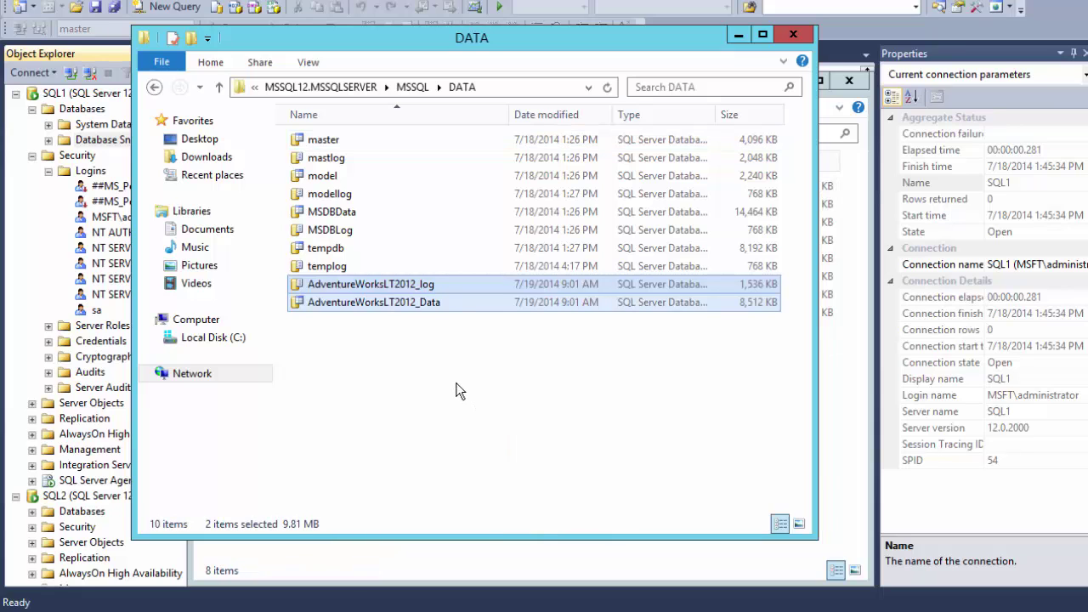
click(724, 390)
click(835, 376)
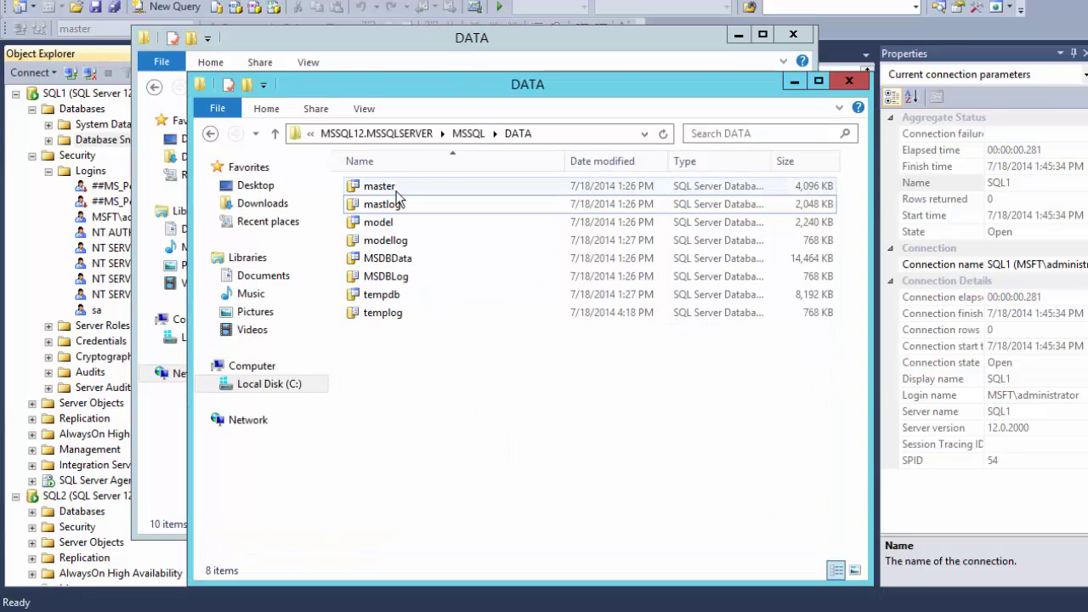
click(392, 39)
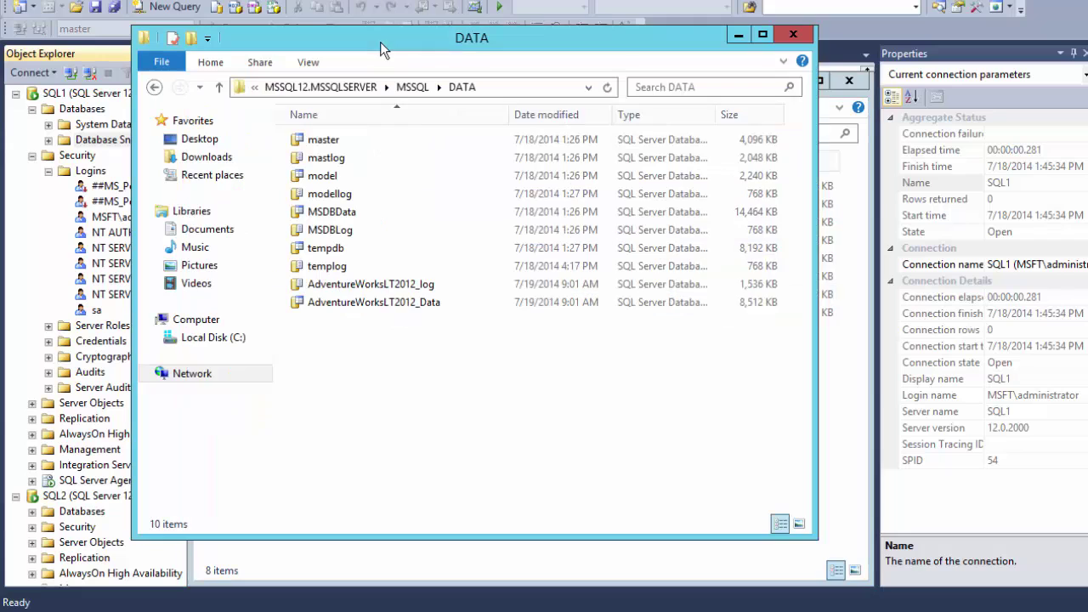
click(78, 512)
- Attach AdventureWorksLT2012 to SQL2 from the copied AdventureWorksLT2012_Data.mdf file
scroll(336, 224, down, 1)
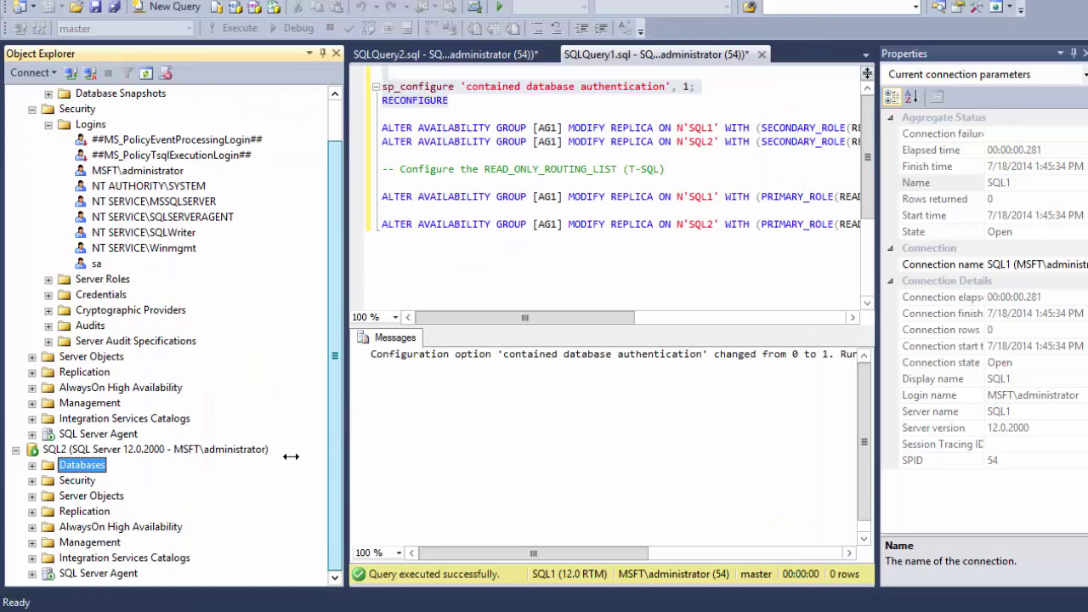
click(32, 464)
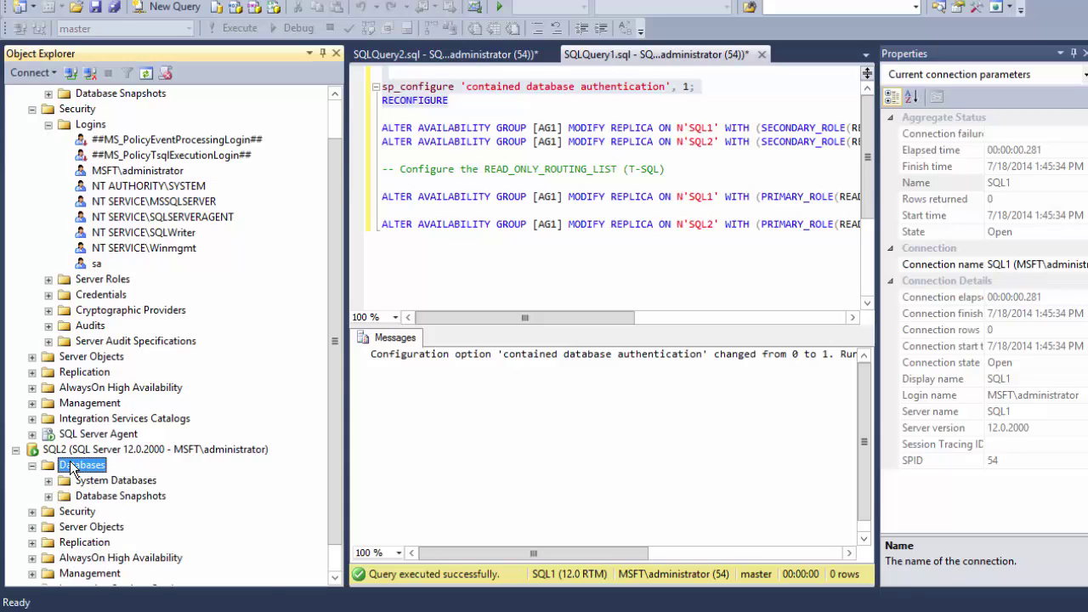
right_click(72, 467)
click(163, 446)
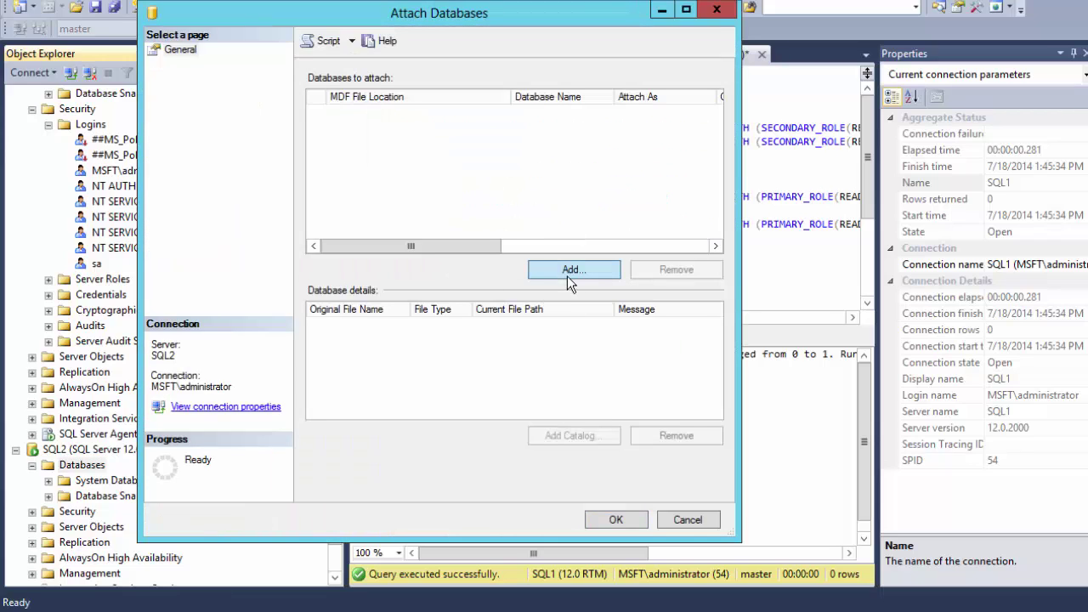
click(569, 270)
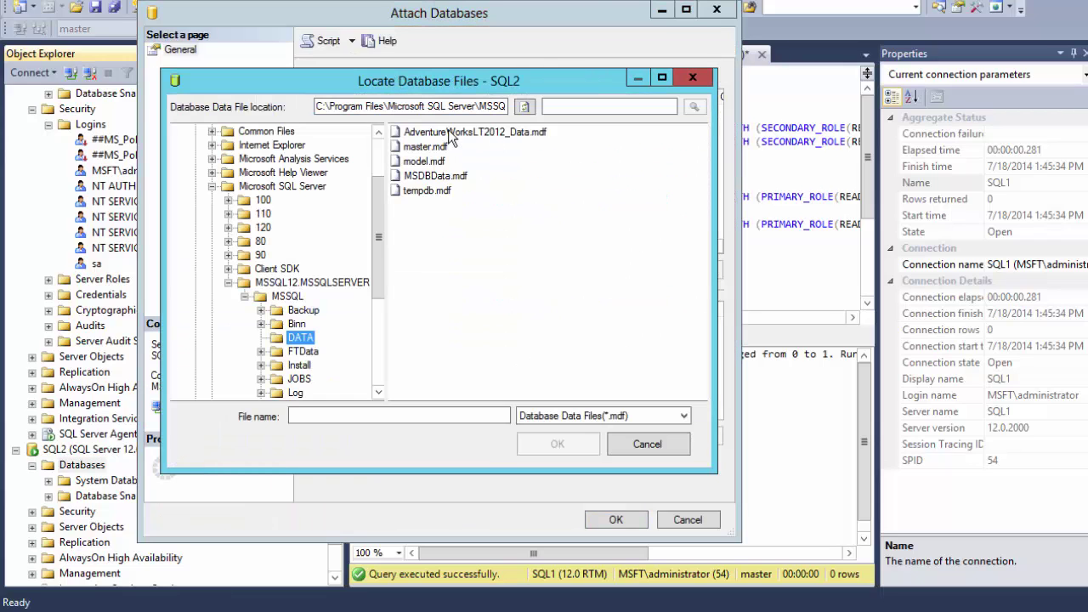
click(448, 131)
click(557, 444)
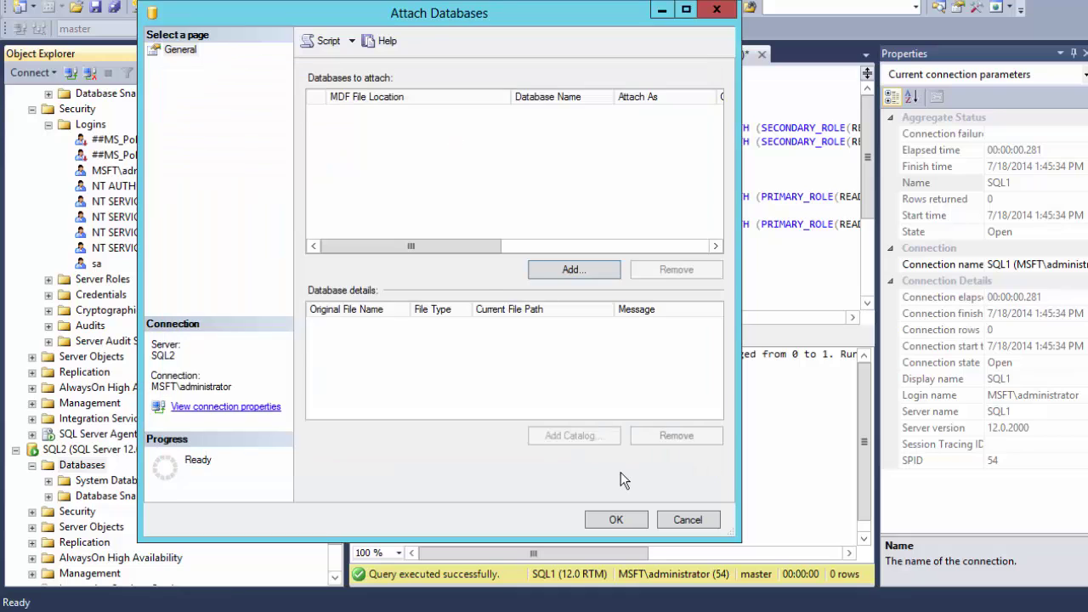
click(615, 519)
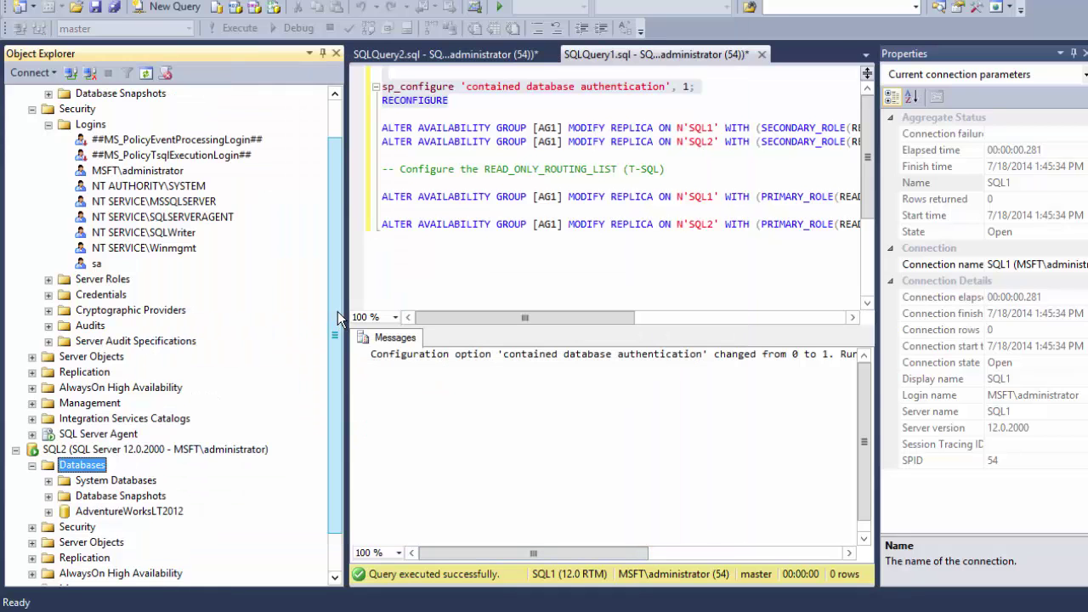
- List the attached database's users and SQL2's server logins to confirm the contained user
scroll(338, 311, down, 1)
click(48, 465)
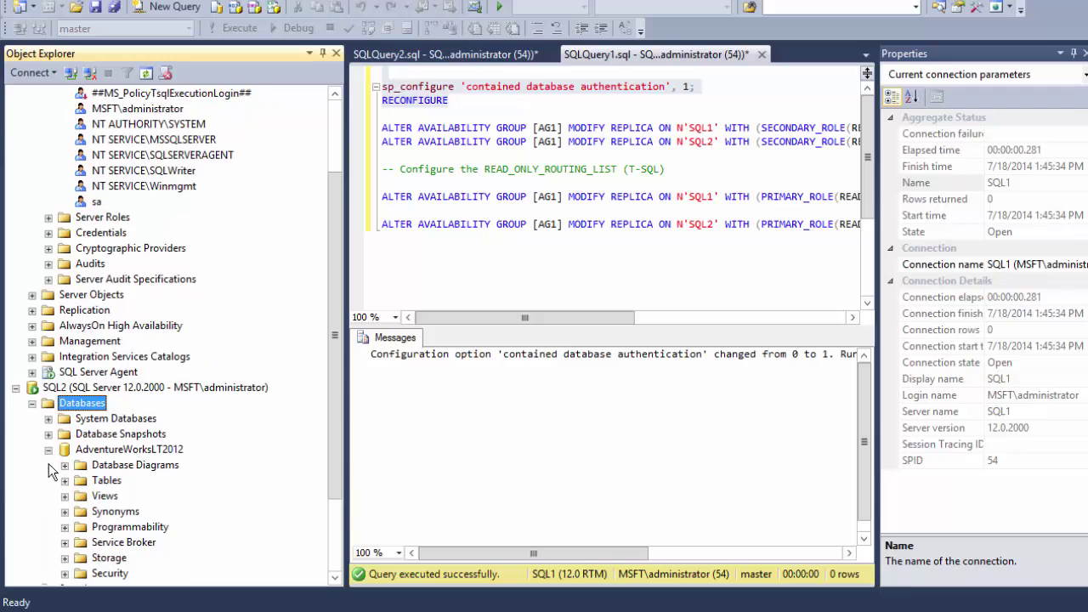
click(65, 465)
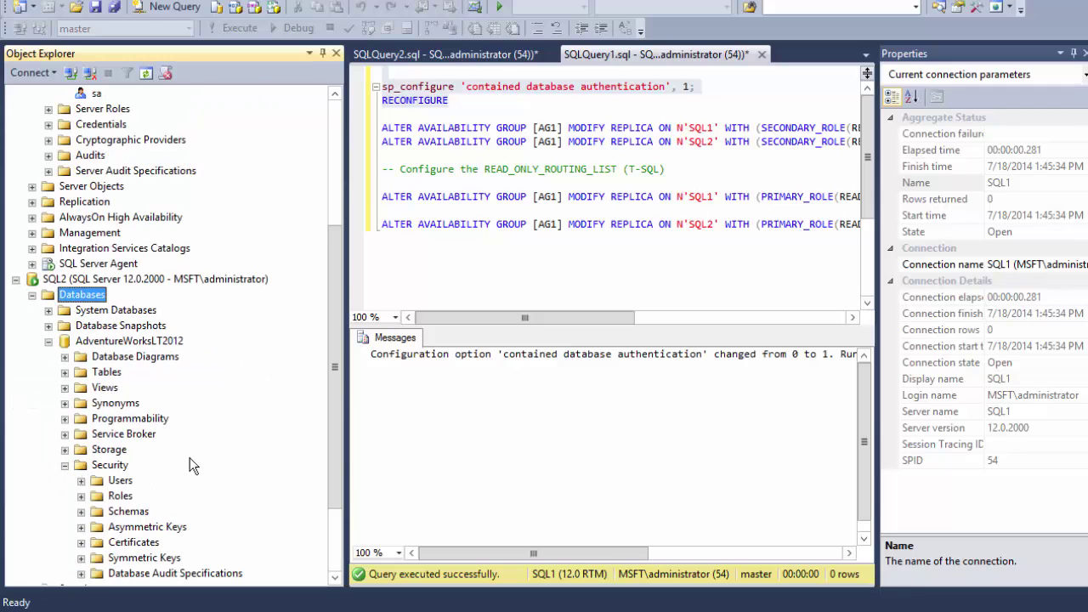
click(81, 372)
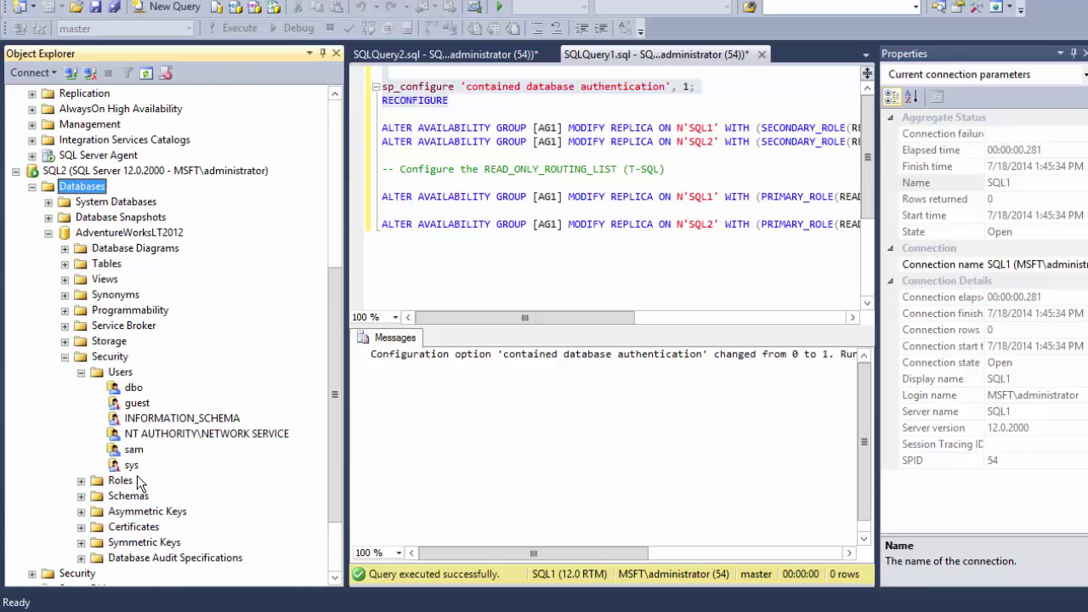
scroll(199, 436, down, 2)
click(33, 481)
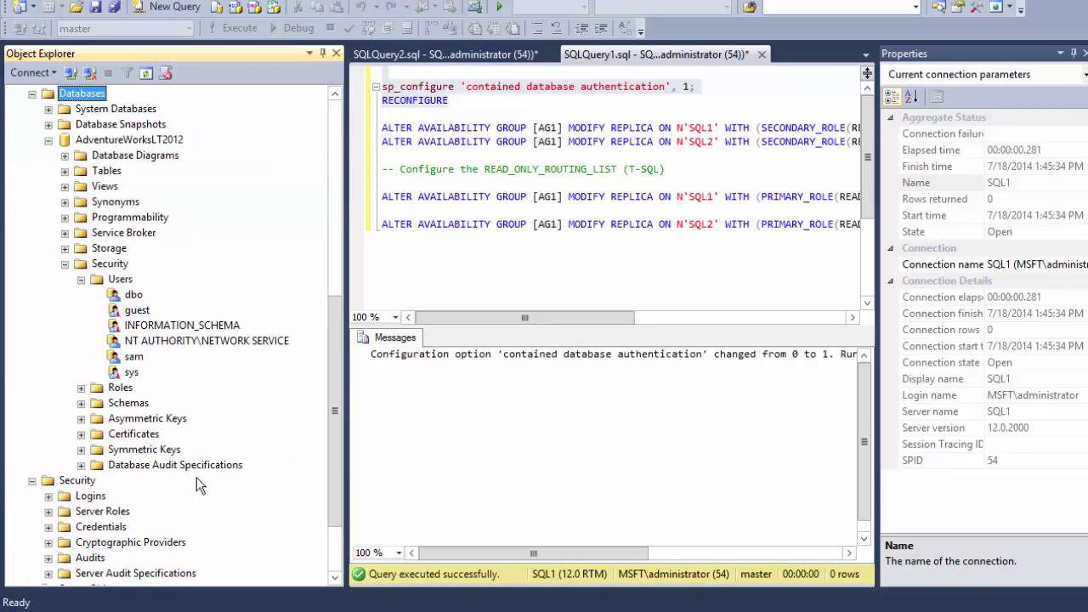
click(49, 403)
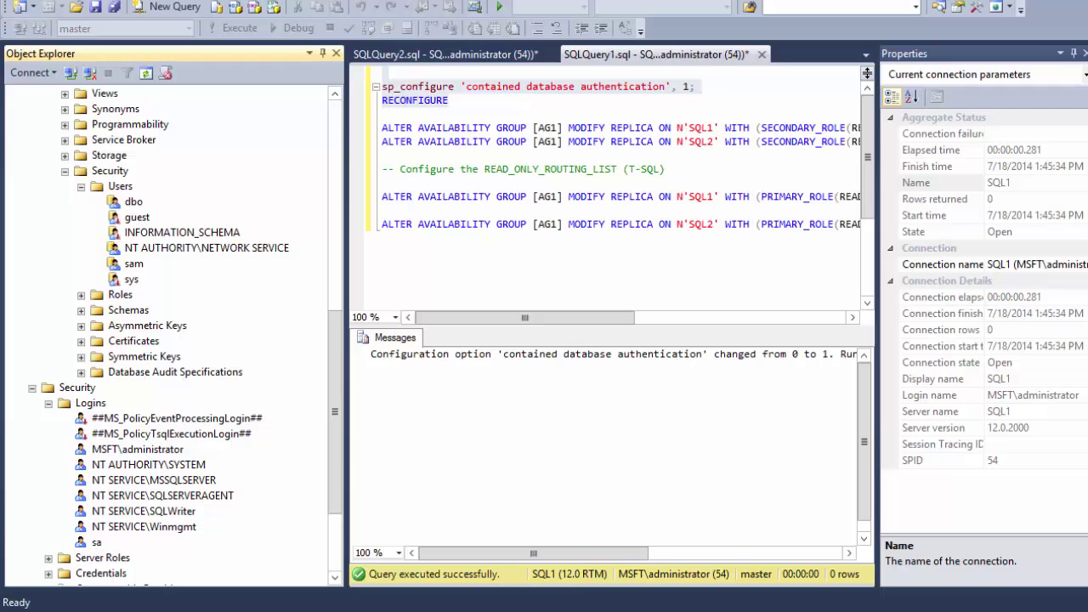
click(476, 551)
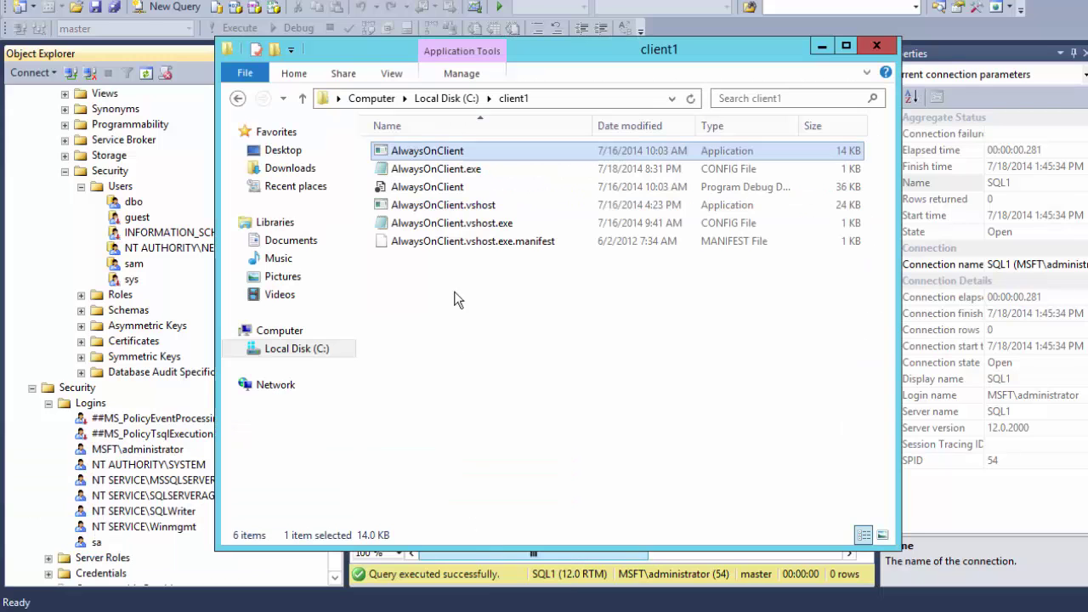
- Change Data Source from sql1 to sql2 in AlwaysOnClient.exe.config and save it
double_click(436, 170)
click(421, 195)
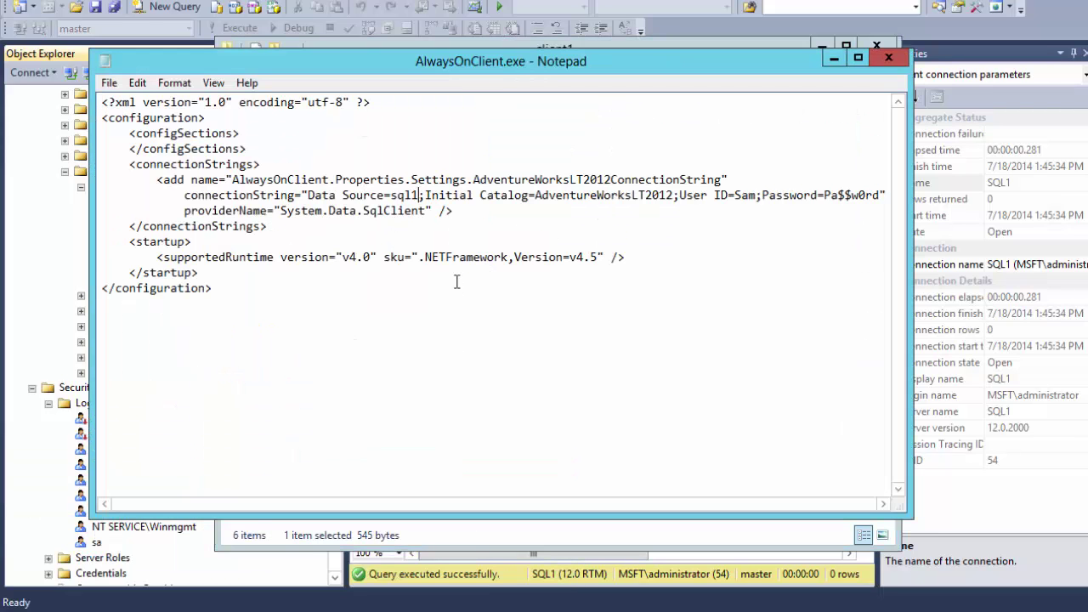
key(BackSpace)
text(2)
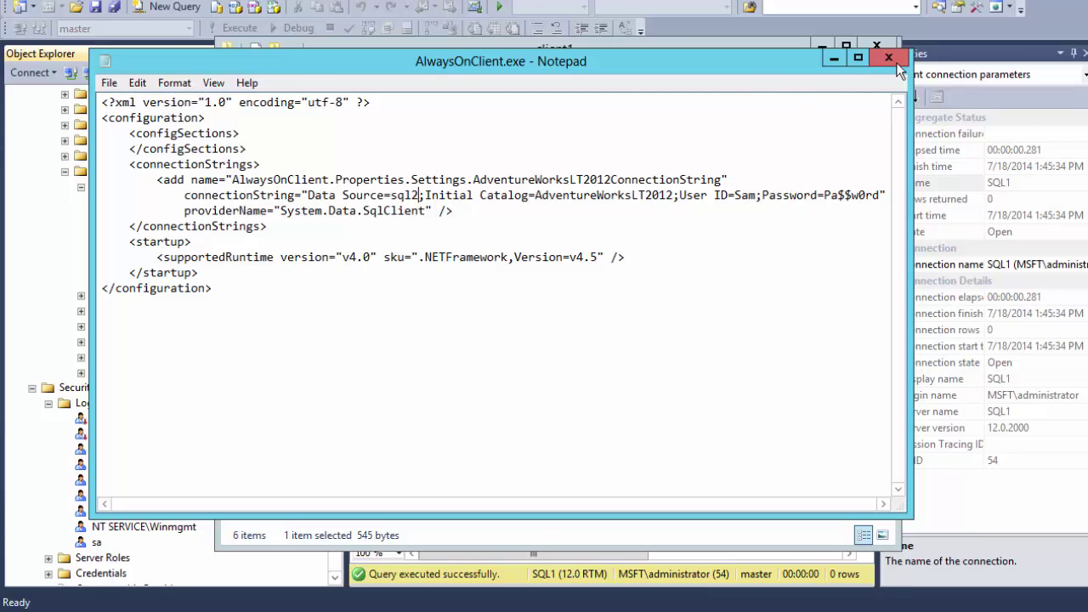
click(884, 59)
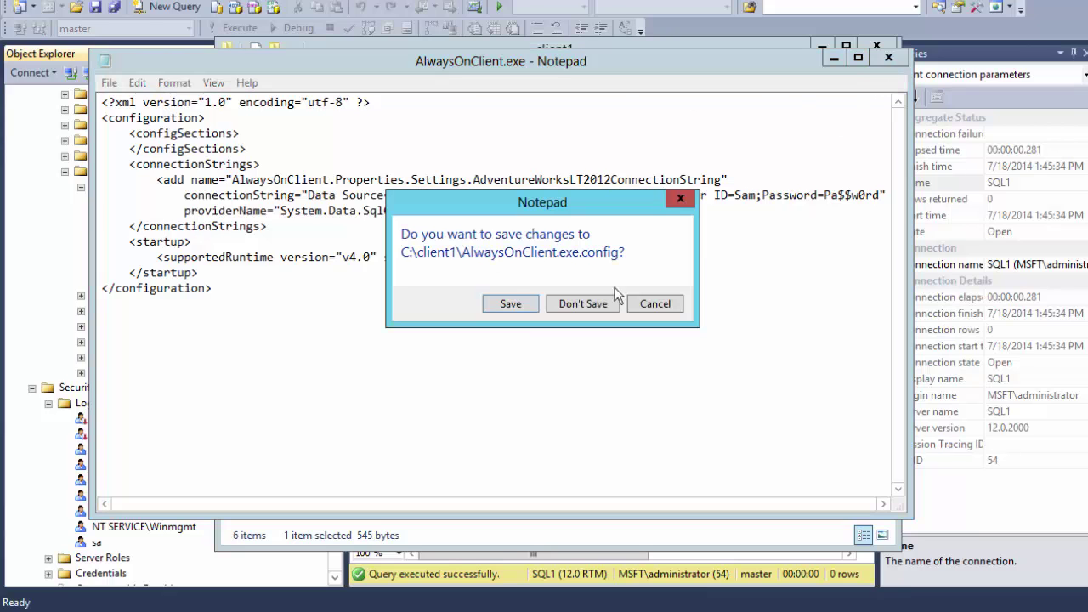
click(508, 307)
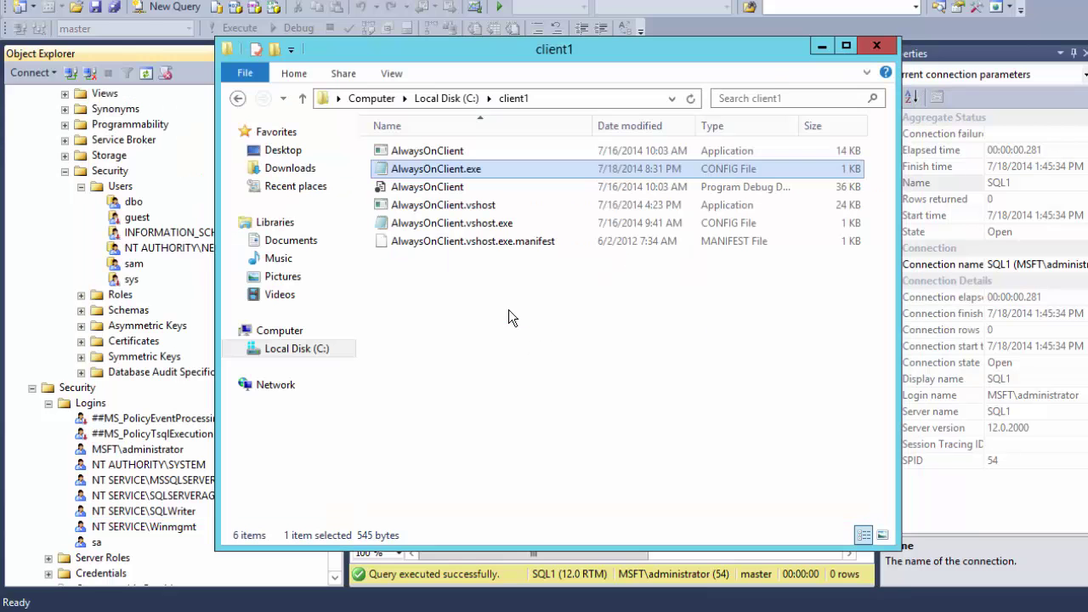
double_click(425, 150)
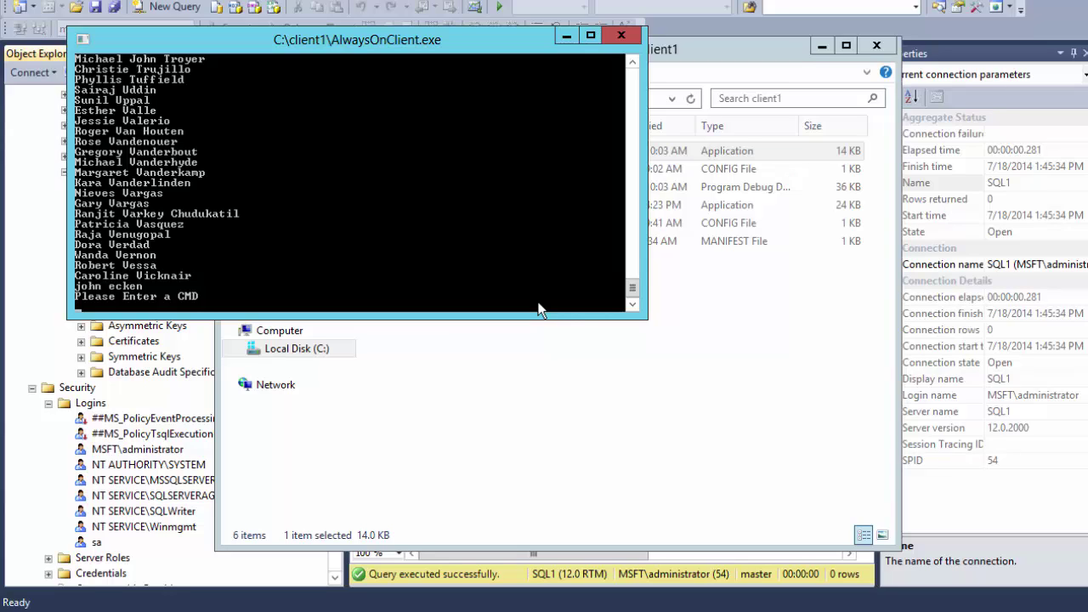
- Close the AlwaysOnClient console after it lists customer names and return to Management Studio
click(627, 39)
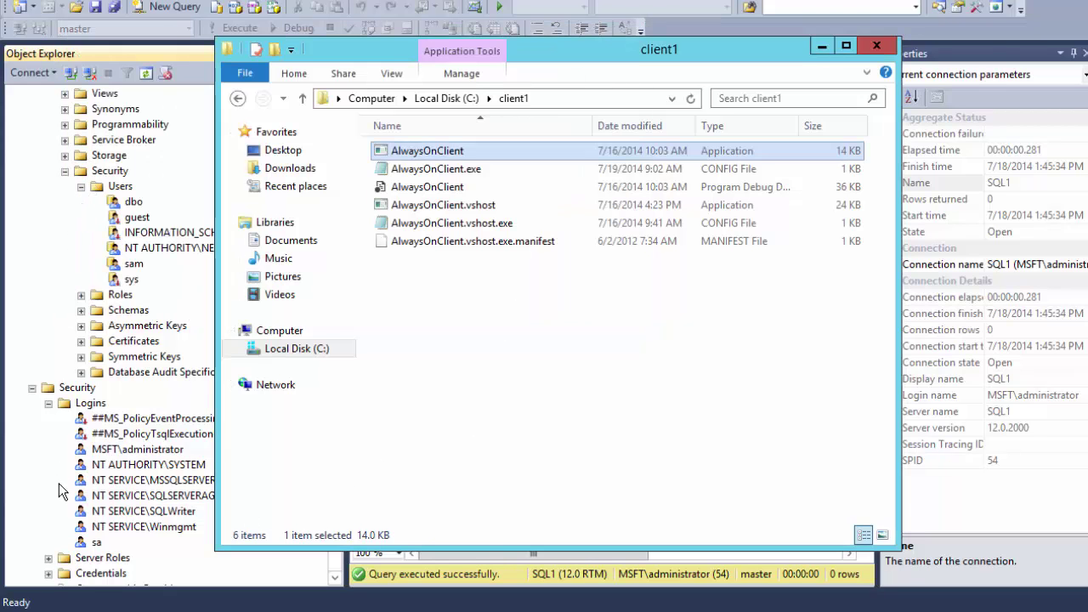
click(40, 294)
- Detach SQL2's AdventureWorksLT2012 database with Drop Connections ticked
scroll(41, 293, up, 4)
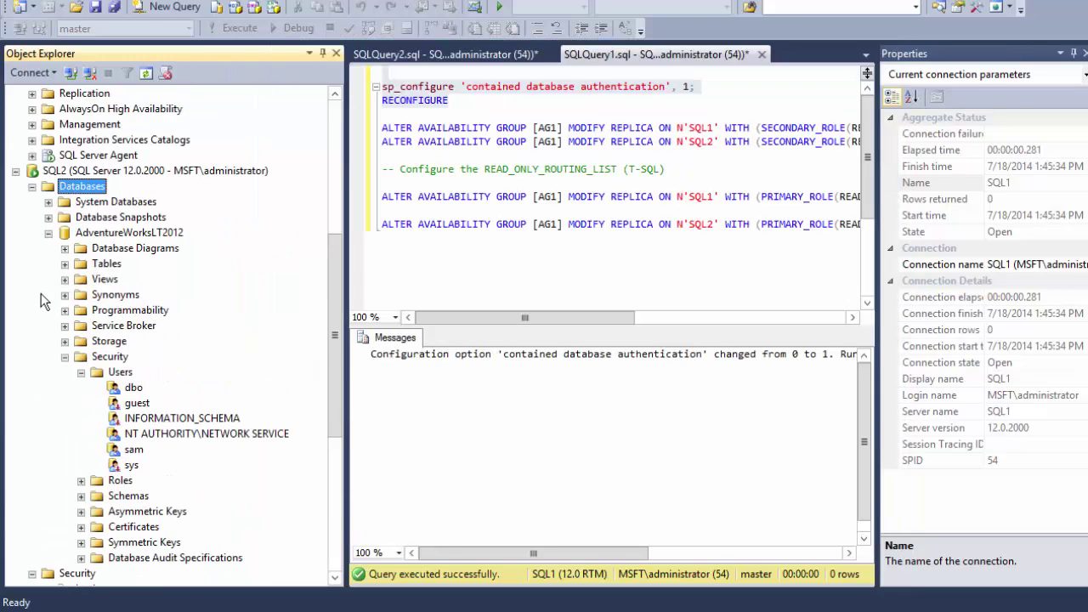
click(81, 233)
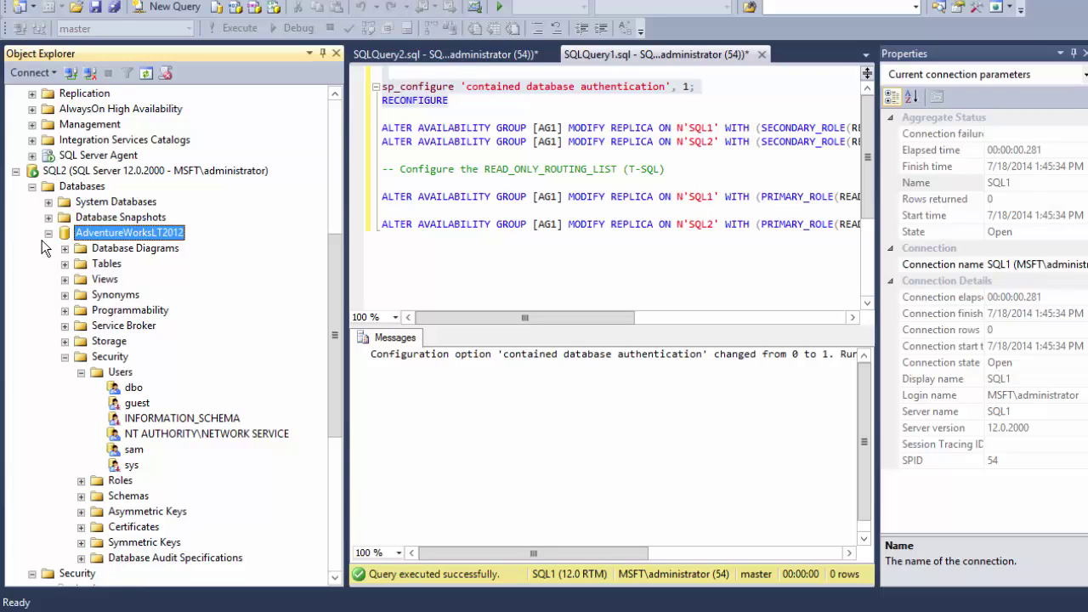
double_click(111, 233)
right_click(116, 232)
mouse_move(213, 300)
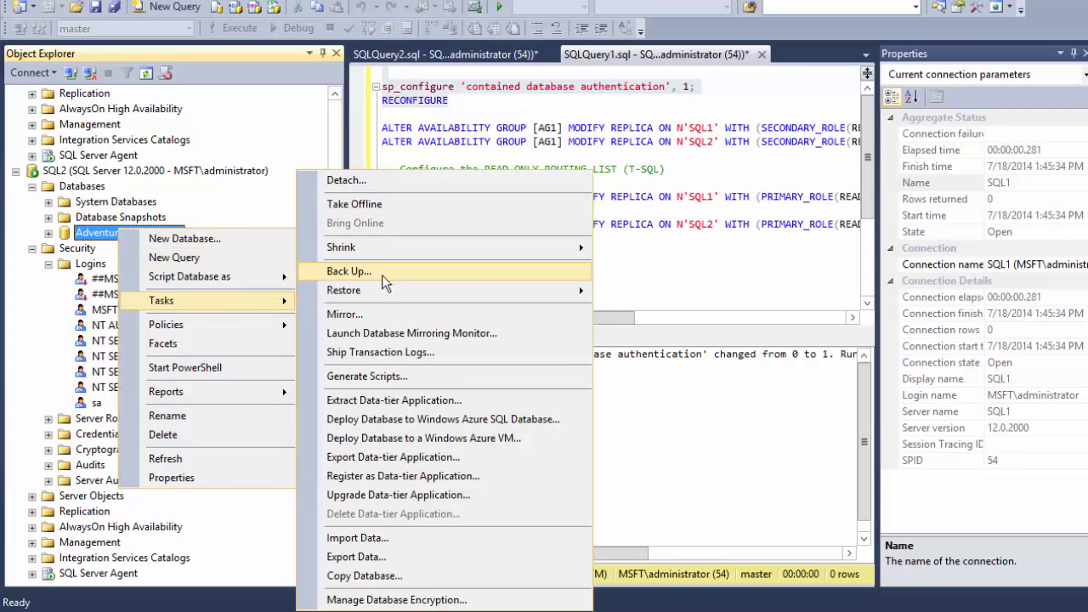
click(382, 272)
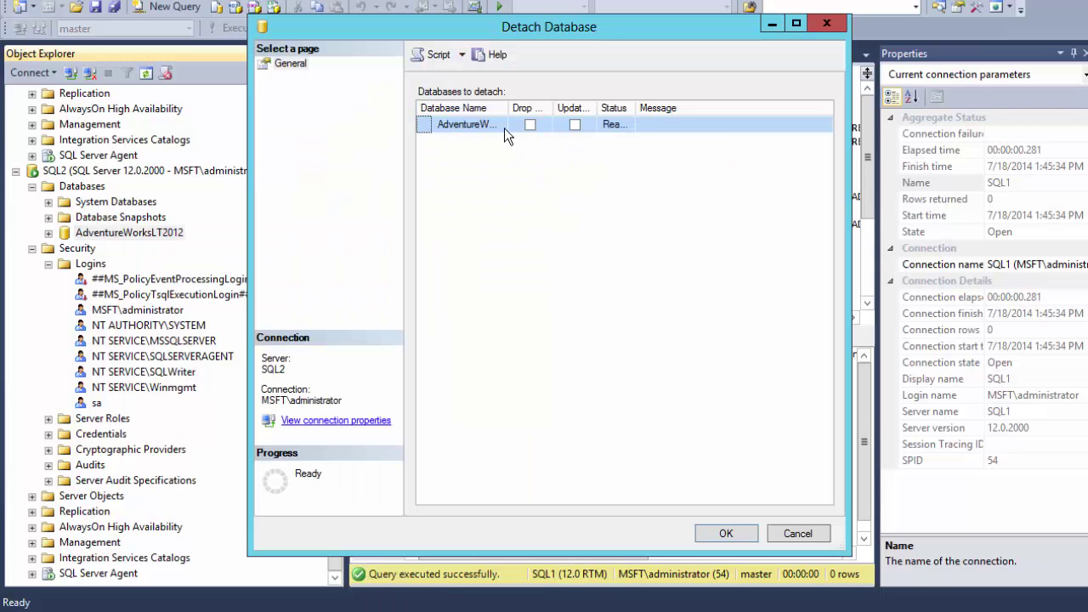
click(530, 124)
click(718, 532)
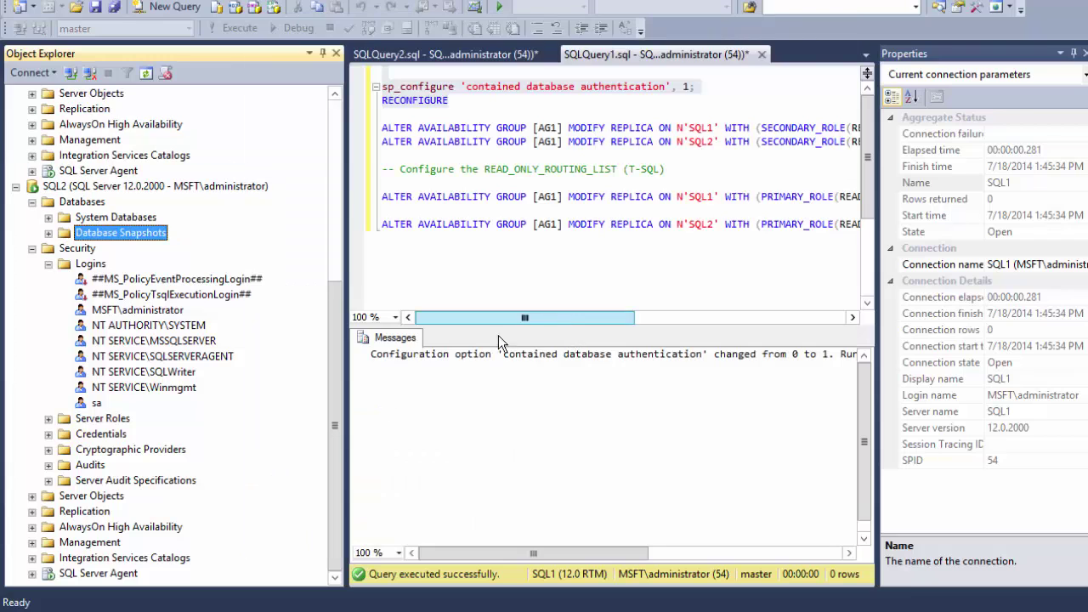
- Paste AdventureWorksLT2012_Data and AdventureWorksLT2012_log into the other server's DATA folder
mouse_move(164, 541)
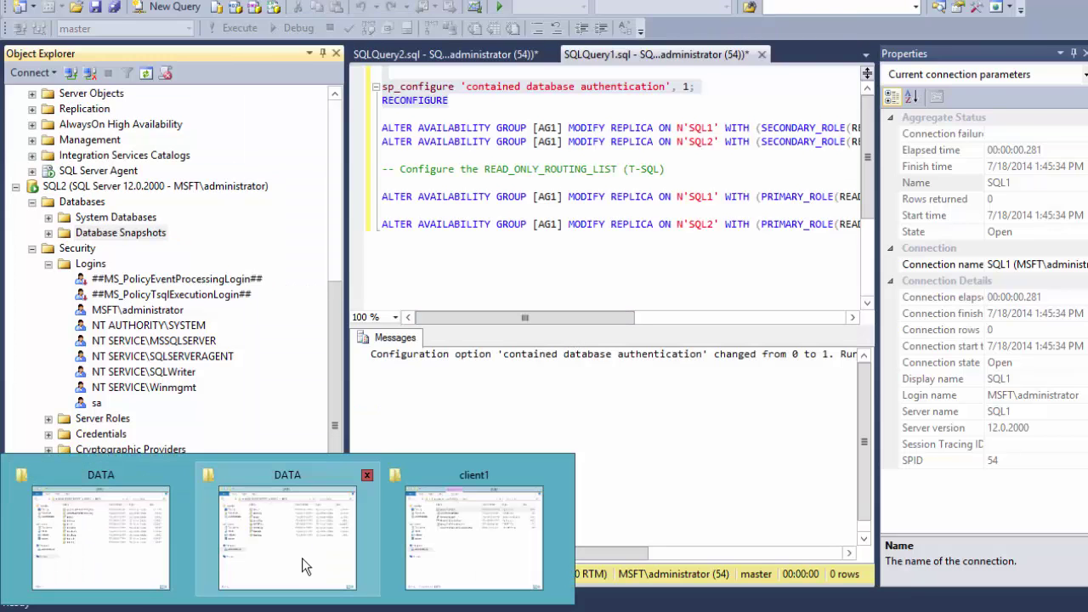
click(127, 565)
click(310, 143)
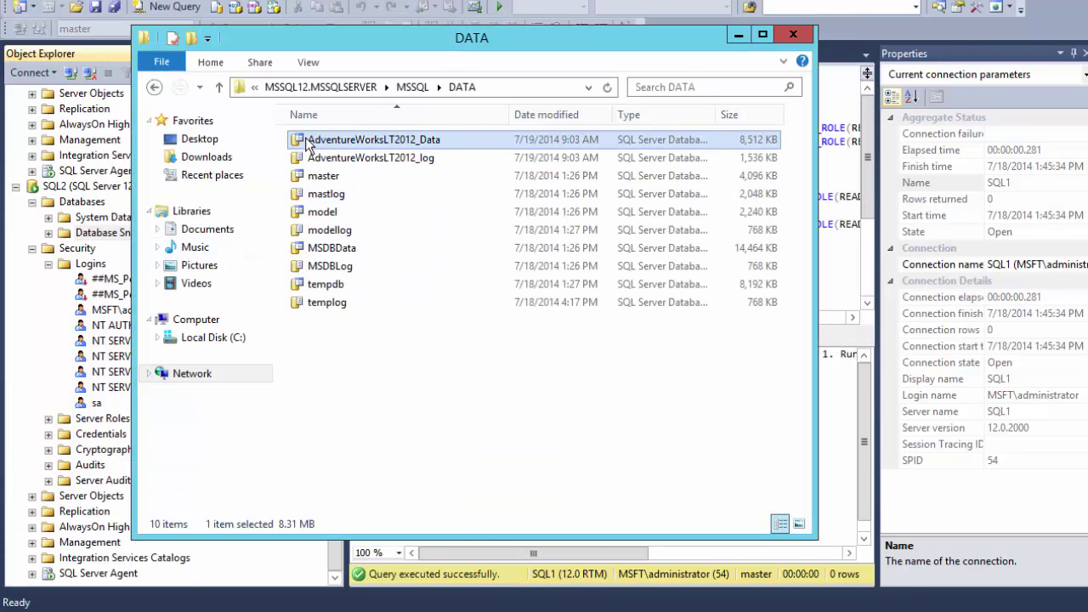
key(shift+Down)
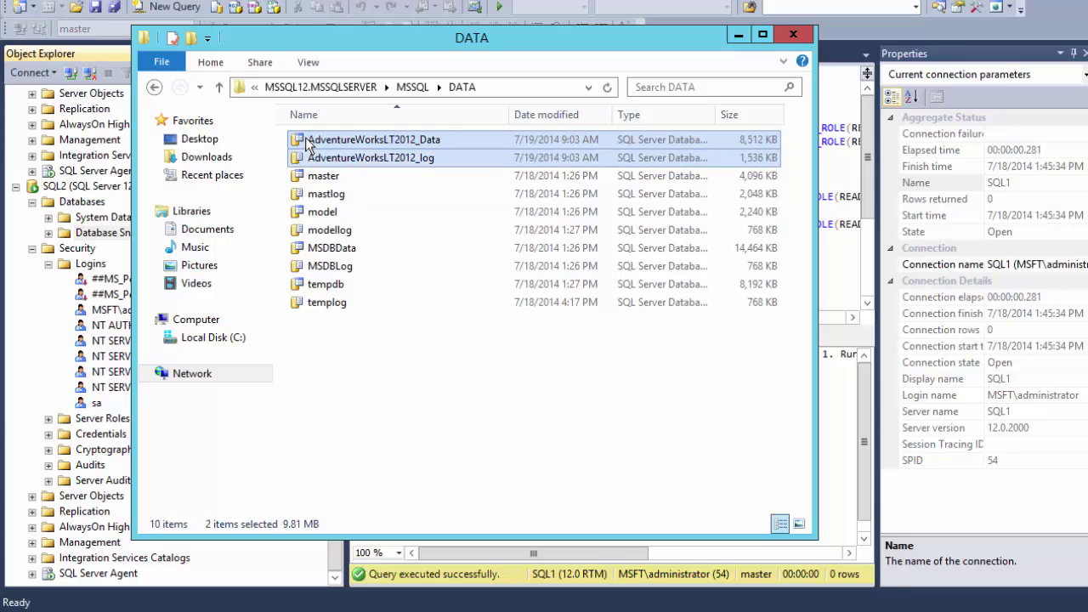
click(157, 606)
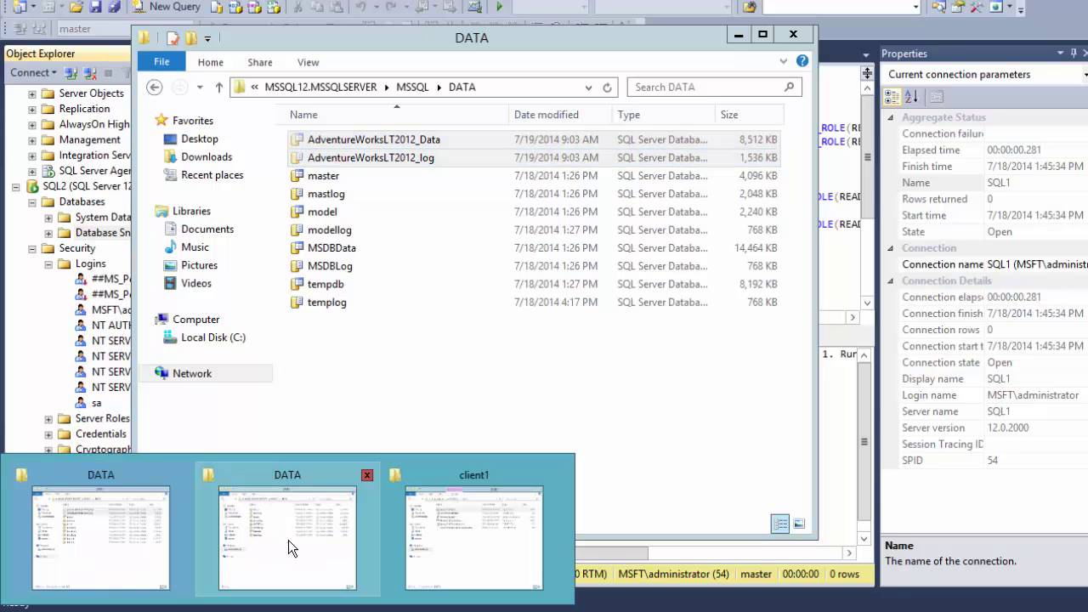
click(301, 555)
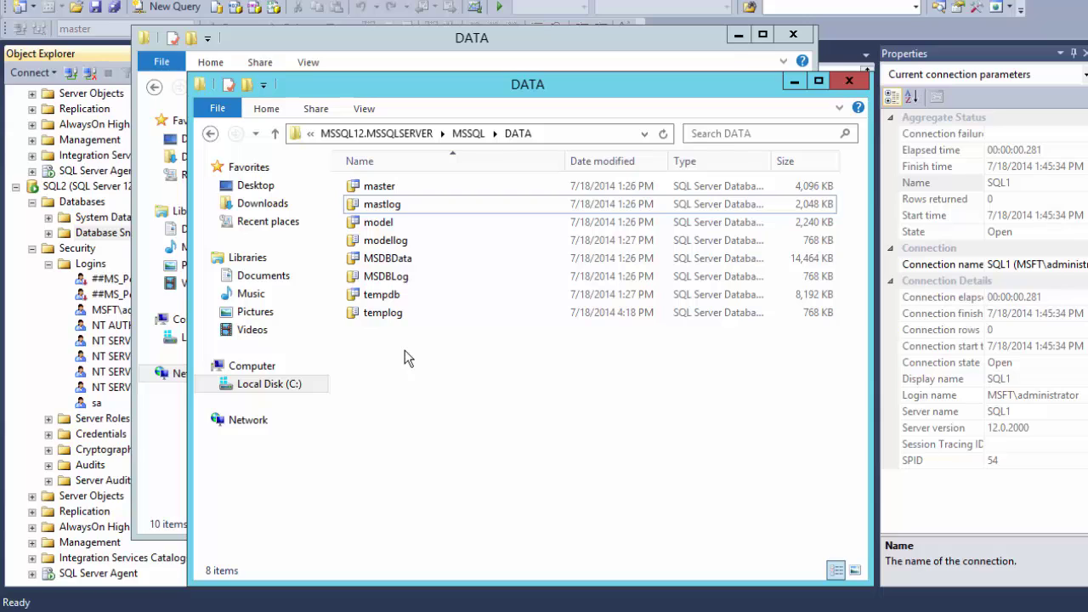
key(ctrl+v)
click(324, 38)
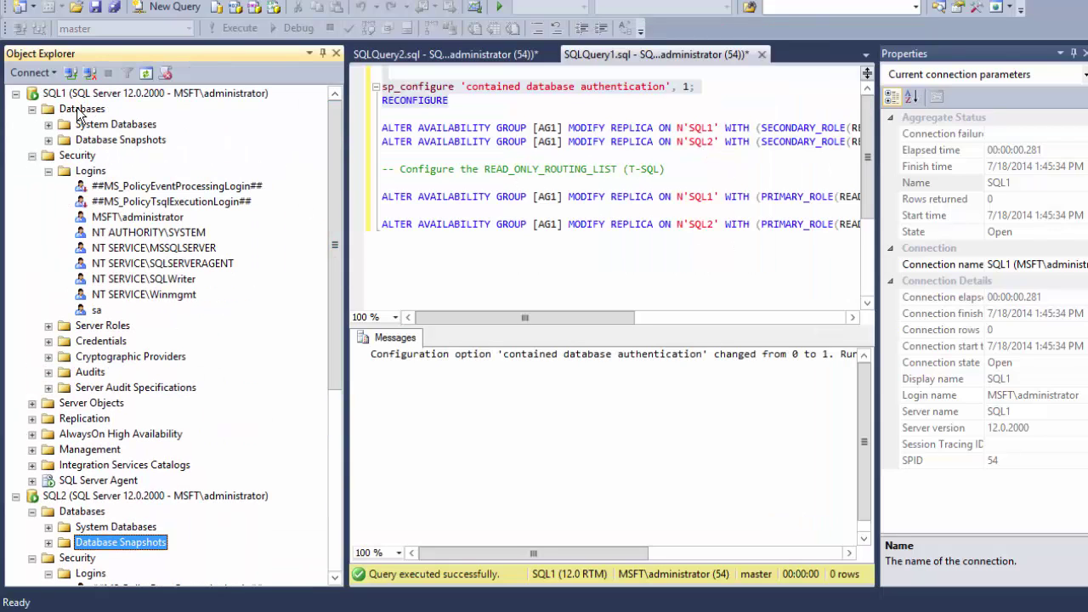
- Attach the AdventureWorksLT2012_Data.mdf file to SQL1 as AdventureWorksLT2012
right_click(76, 110)
click(170, 143)
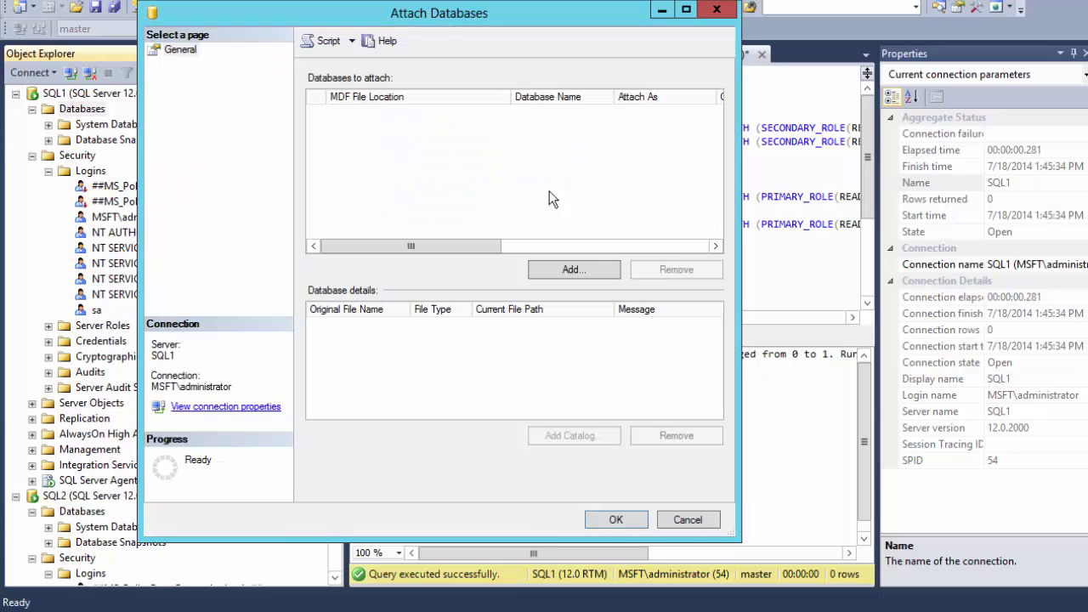
click(585, 267)
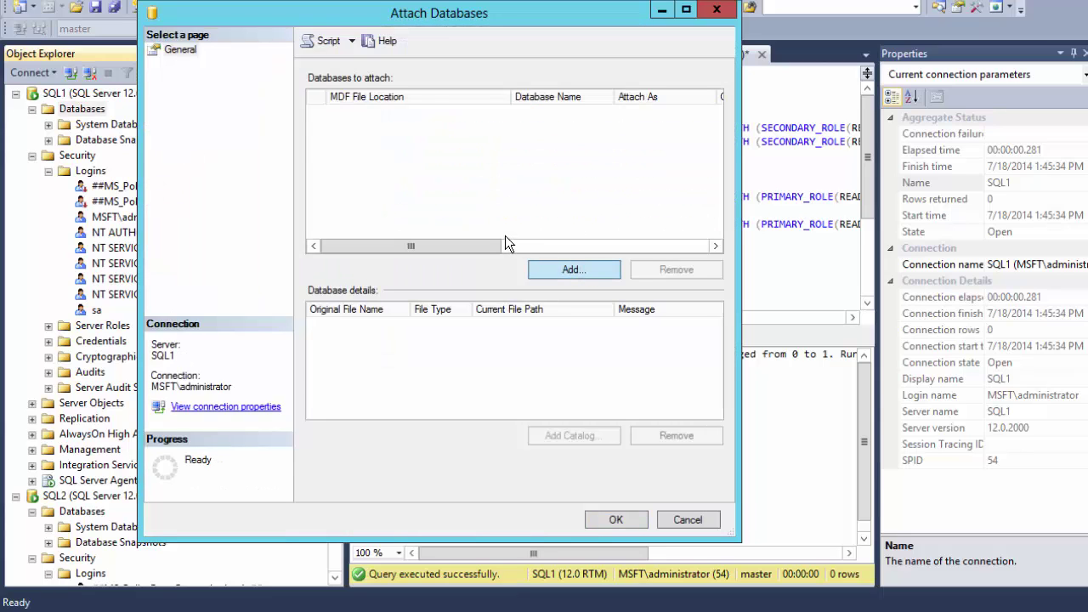
click(464, 132)
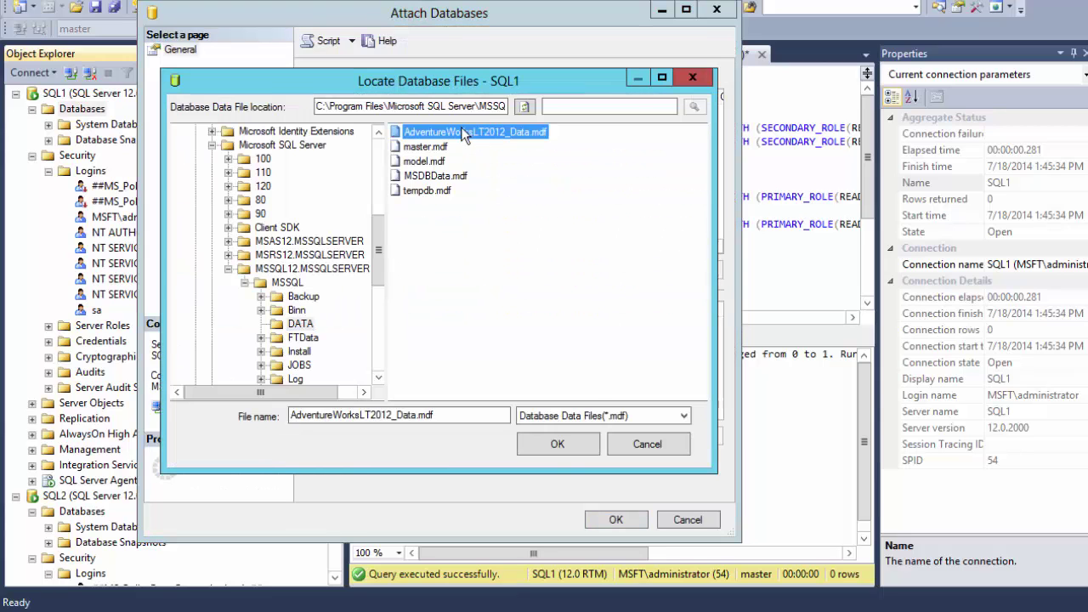
double_click(462, 130)
click(615, 519)
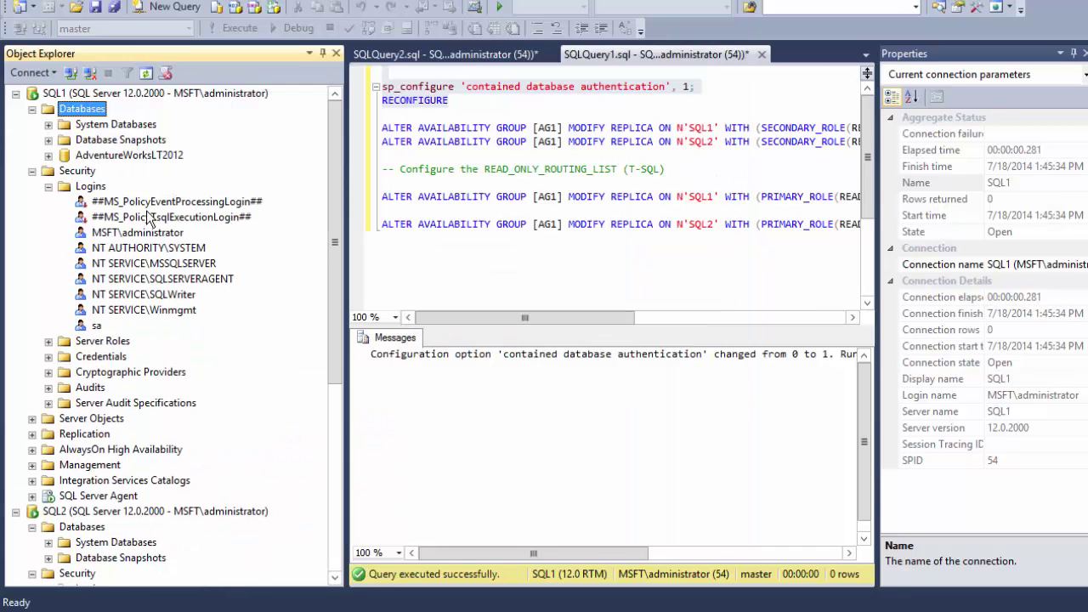
- Run a full backup of AdventureWorksLT2012 to C:\Backup\AWLT.bak and dismiss the success message
right_click(120, 156)
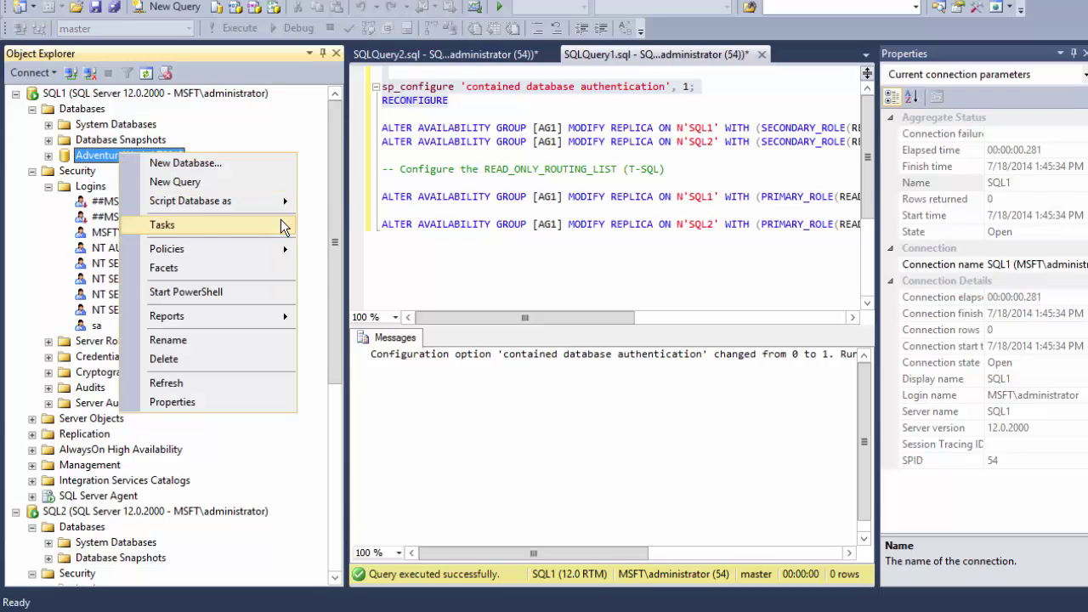
mouse_move(265, 231)
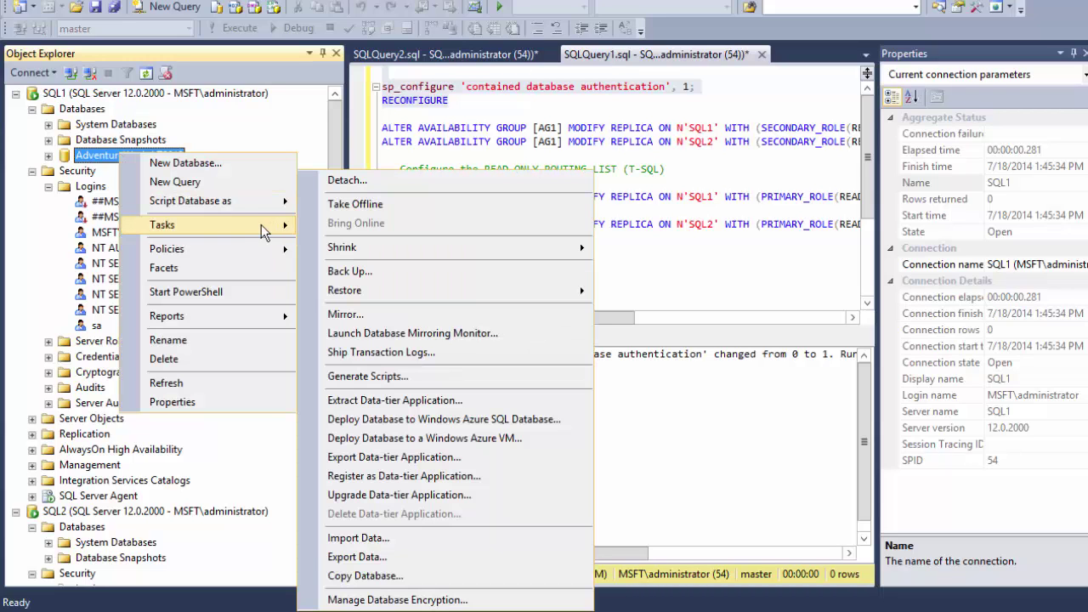
click(410, 278)
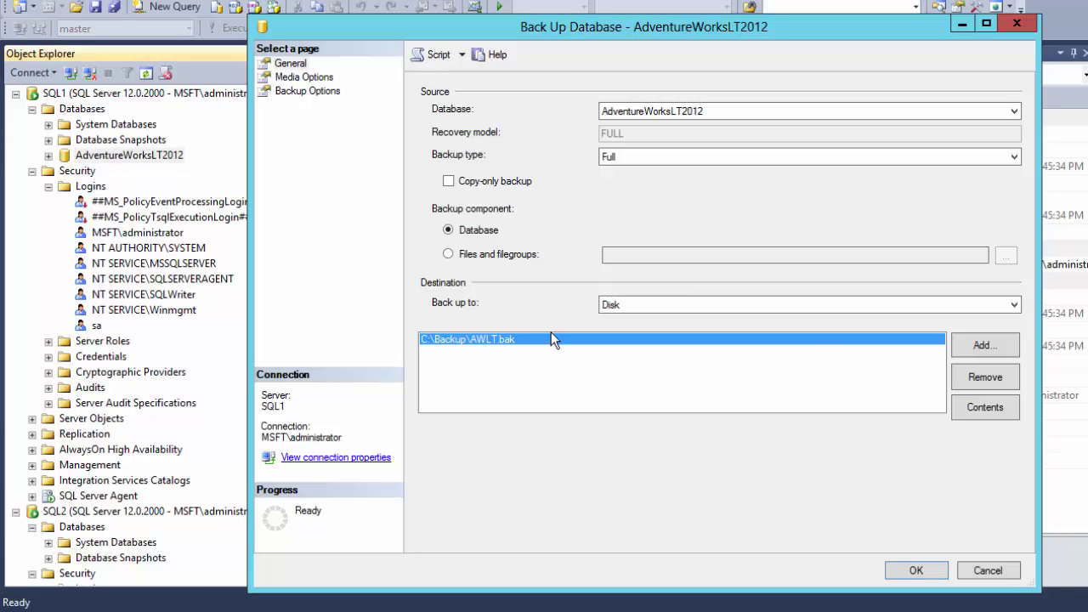
click(918, 571)
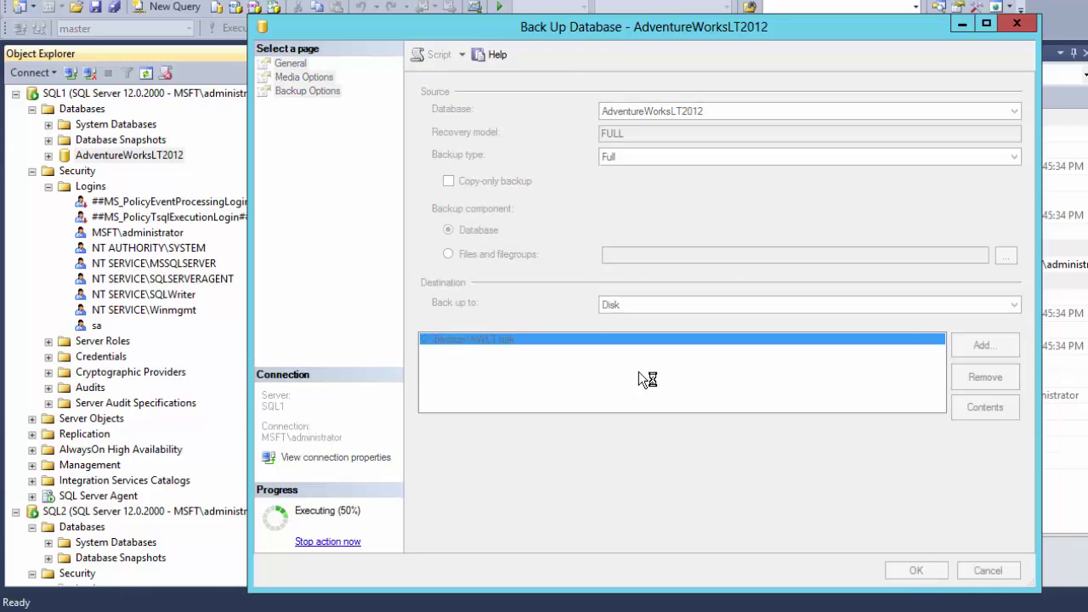
click(874, 335)
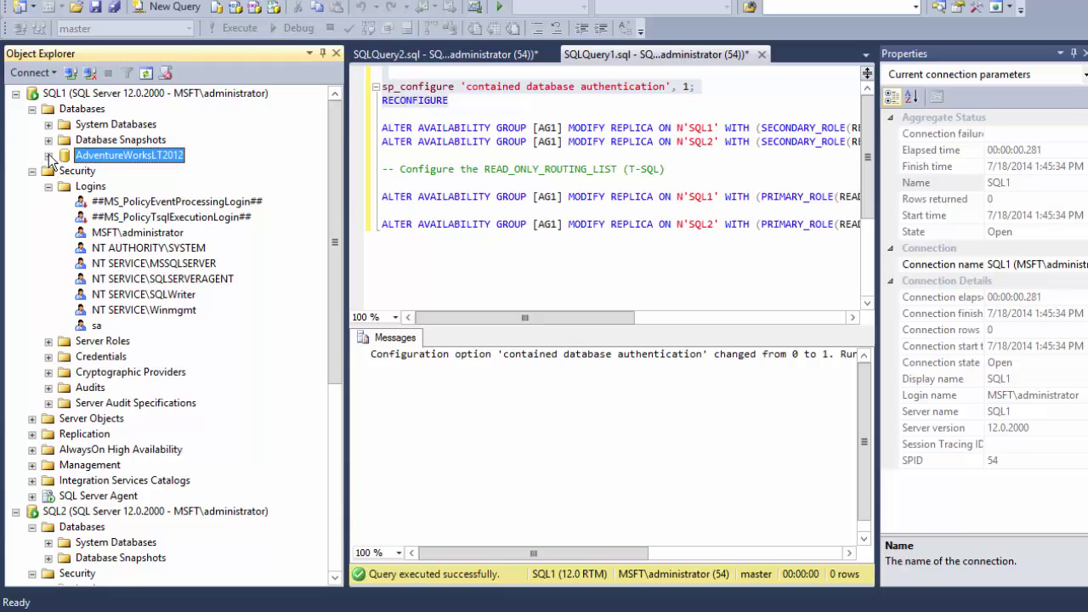
- Collapse SQL1's Databases and Security folders and launch the New Availability Group wizard
click(33, 110)
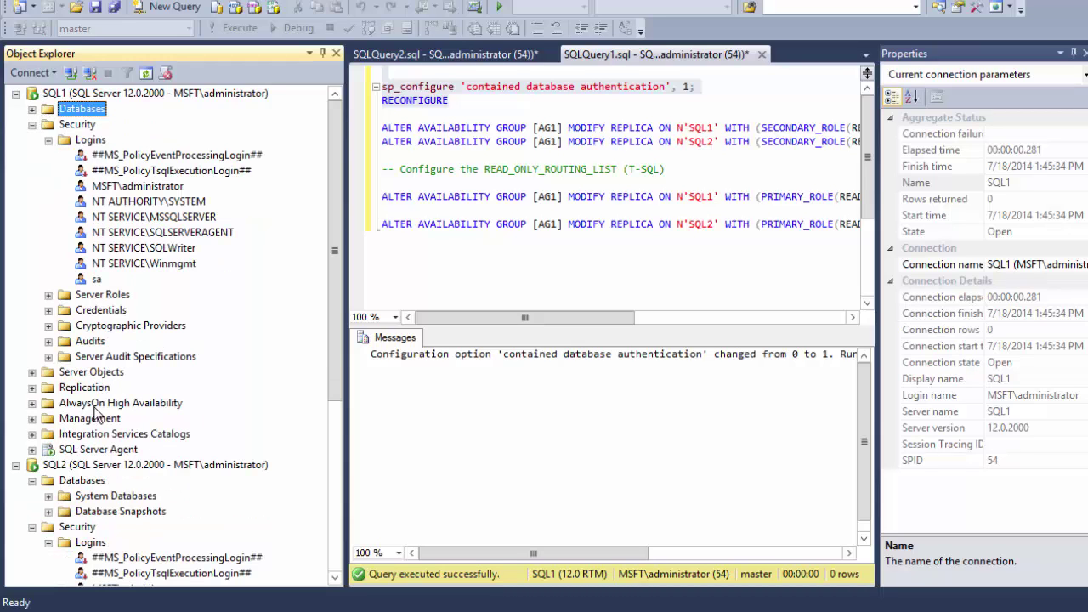
click(34, 125)
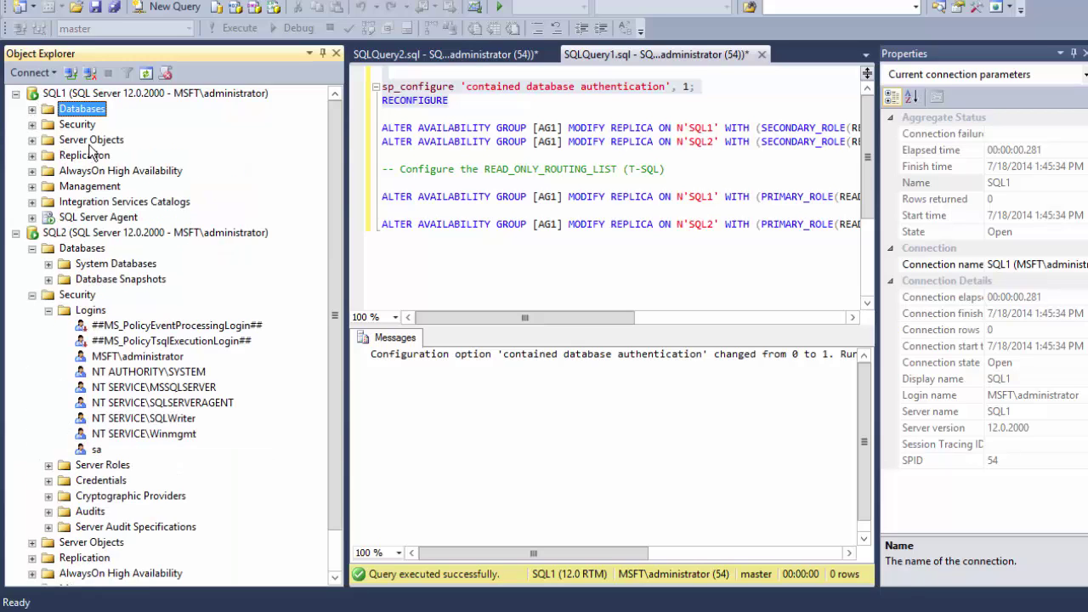
right_click(102, 171)
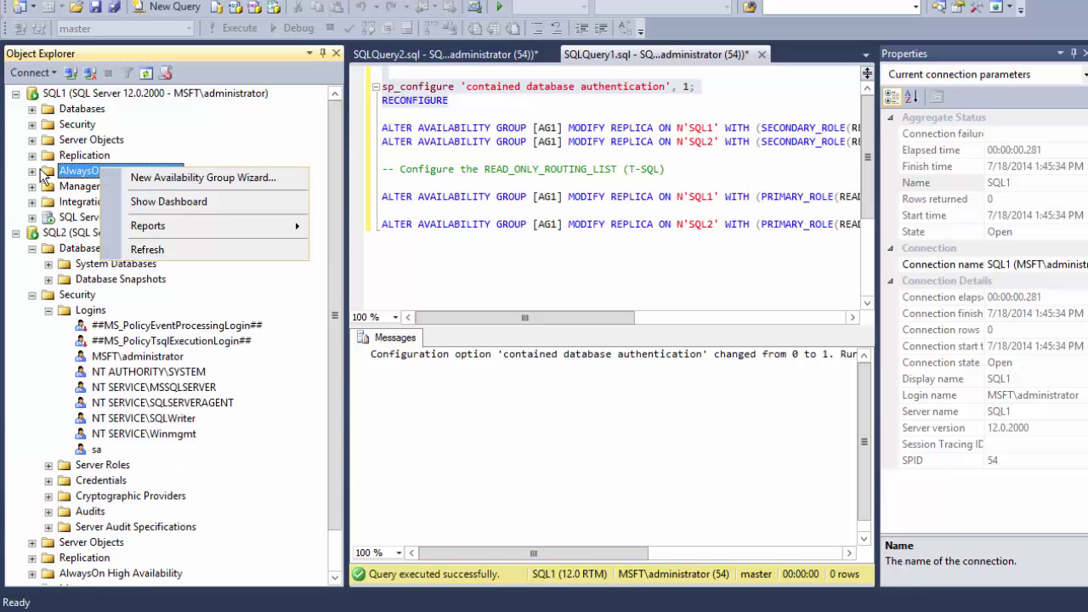
click(157, 179)
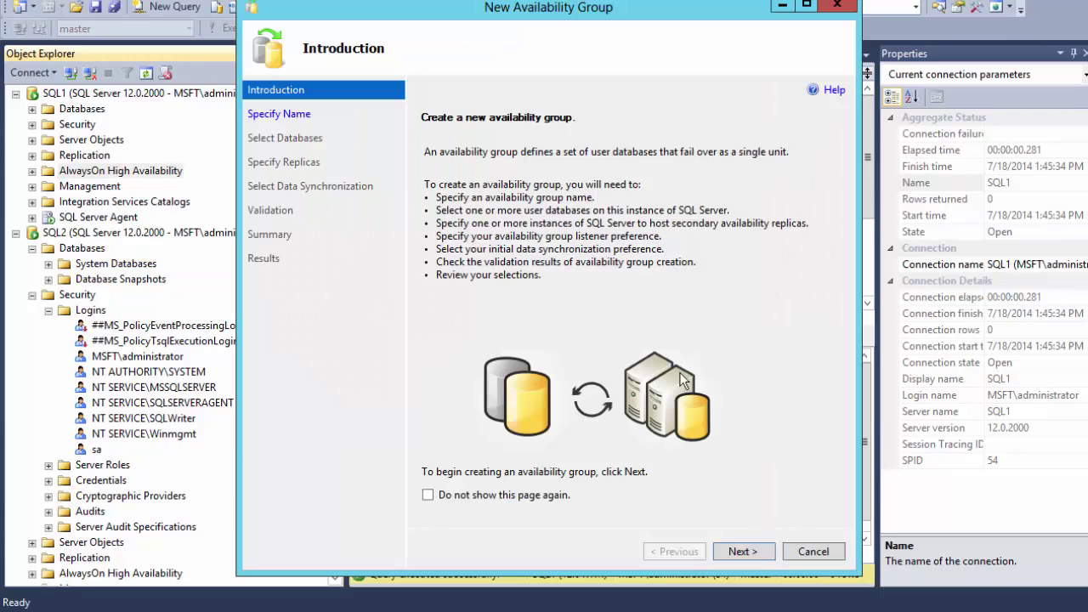
- Name the availability group ag1 and include AdventureWorksLT2012 in it
click(741, 551)
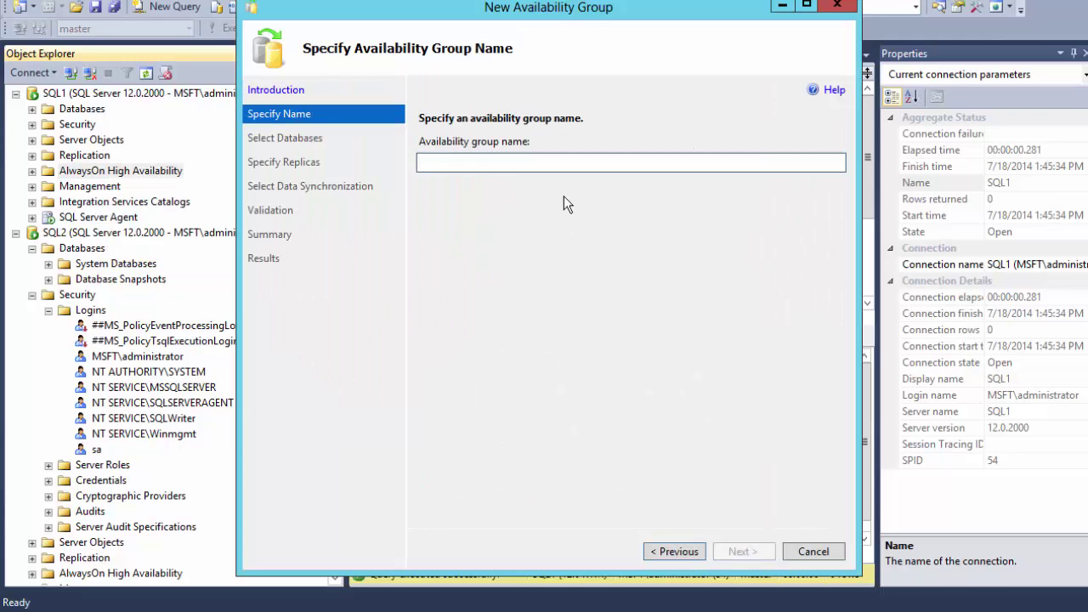
text(ag1)
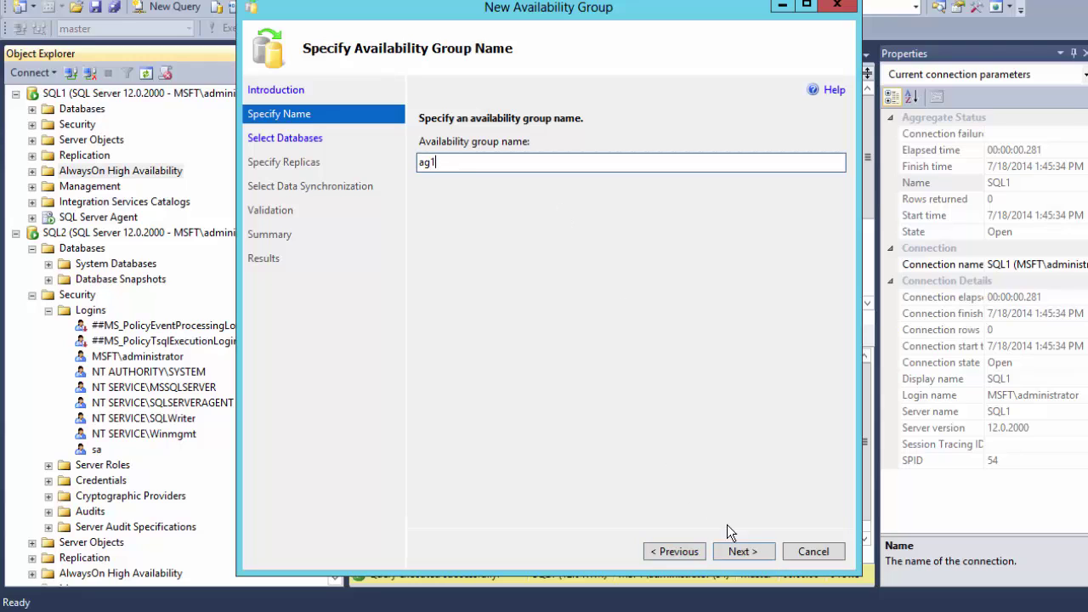
click(741, 555)
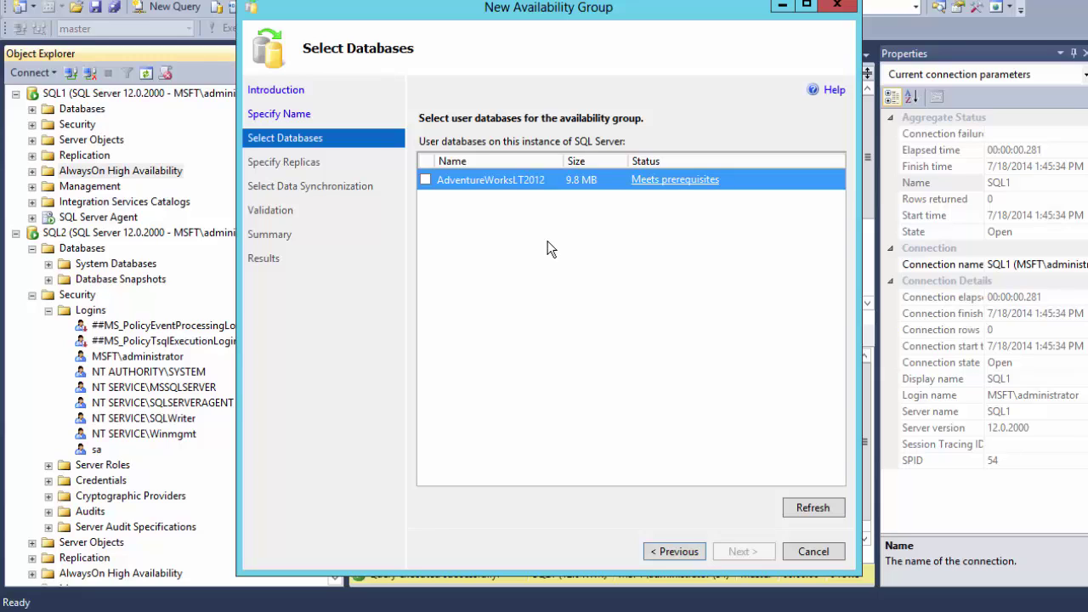
click(425, 180)
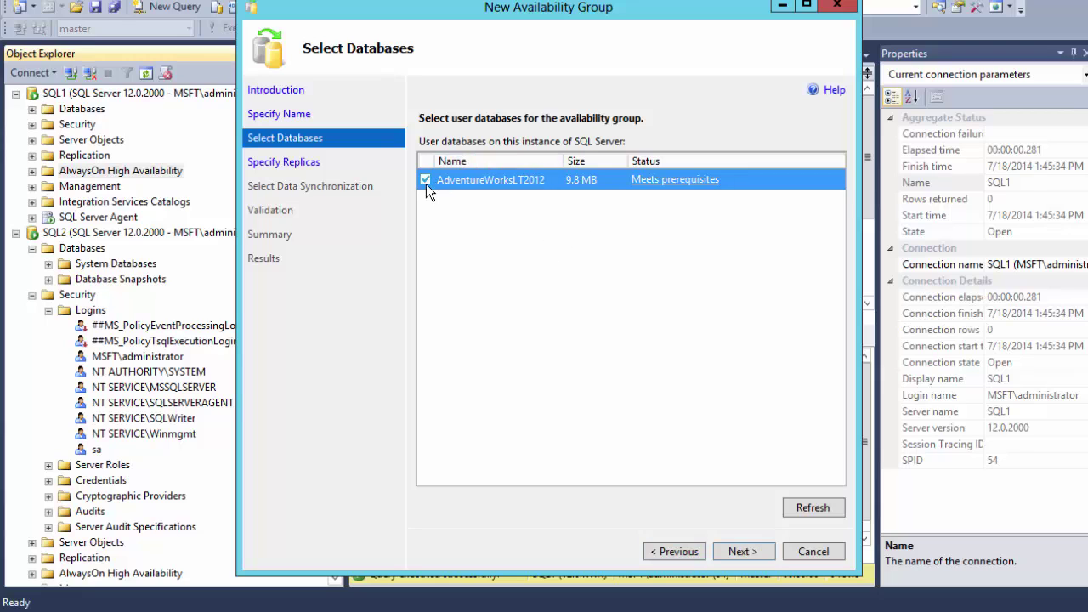
click(740, 552)
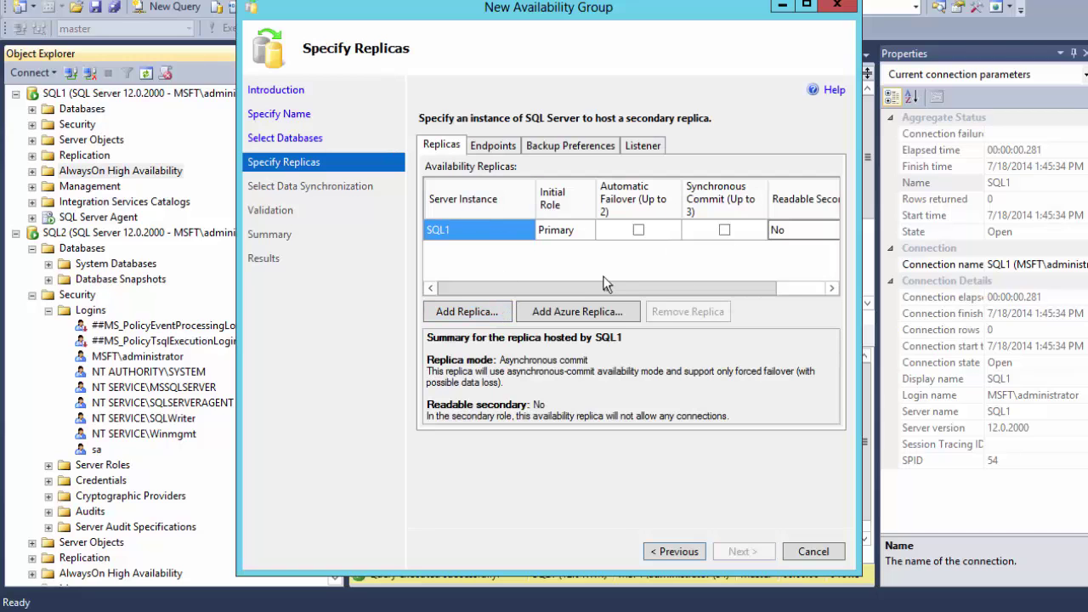
- Give SQL1 automatic failover and a read-intent-only readable secondary setting
click(639, 231)
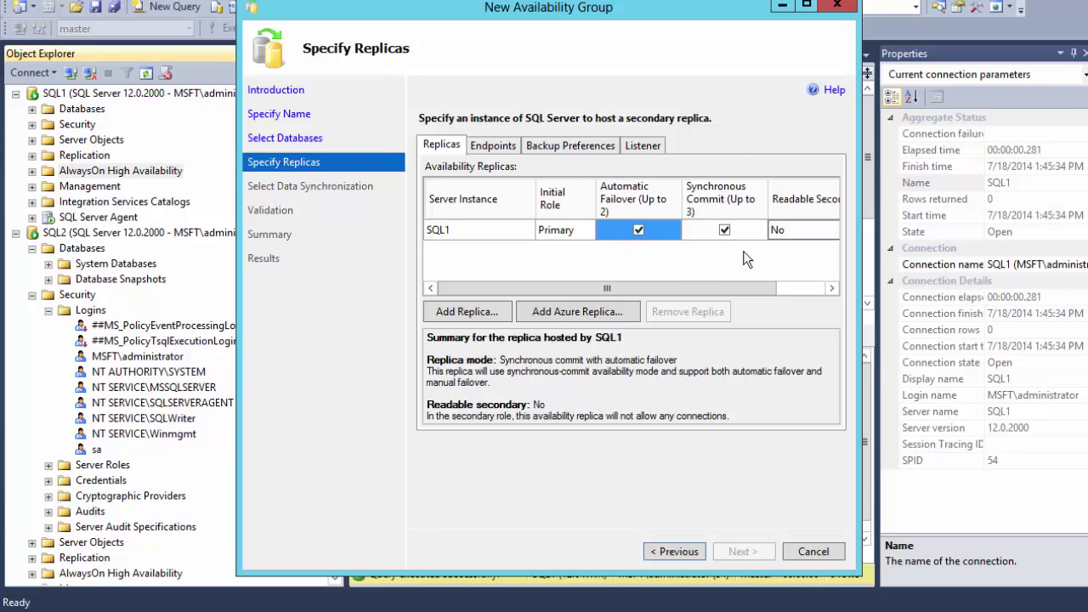
click(796, 229)
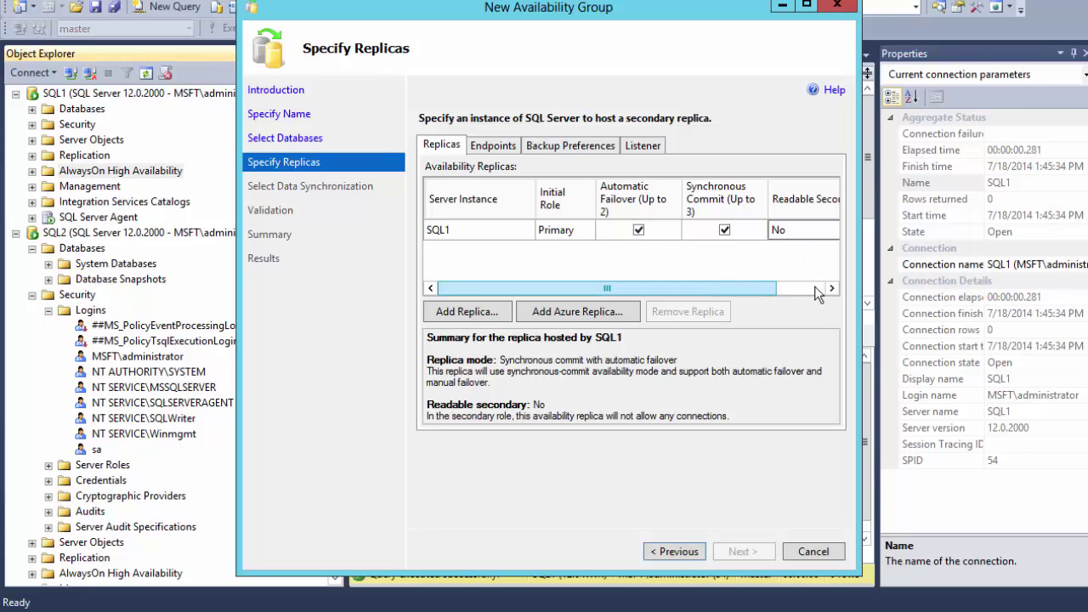
click(818, 288)
click(832, 231)
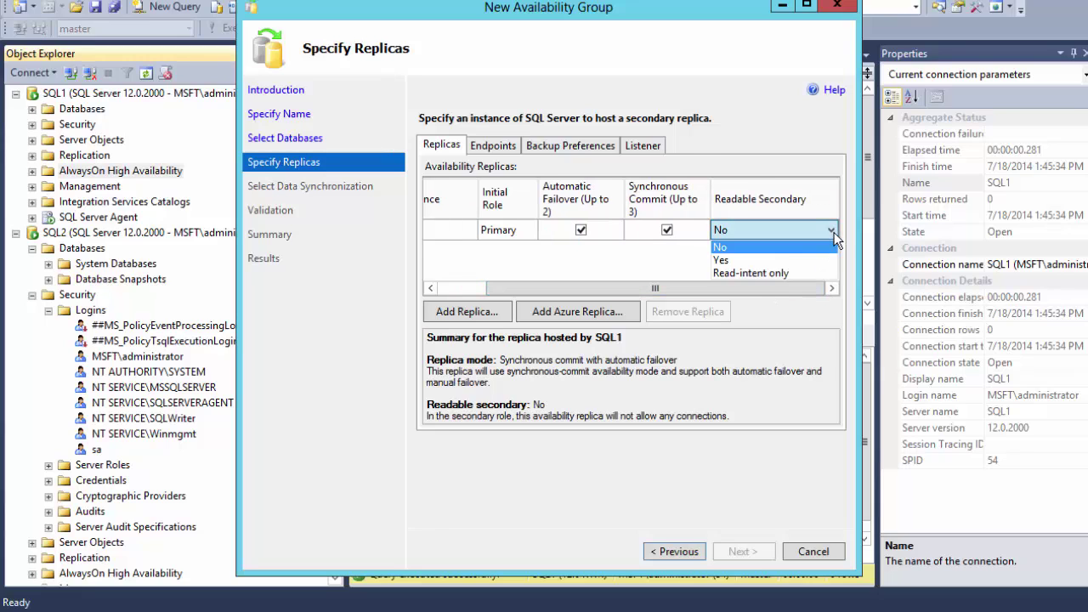
click(744, 274)
drag(692, 287, 642, 287)
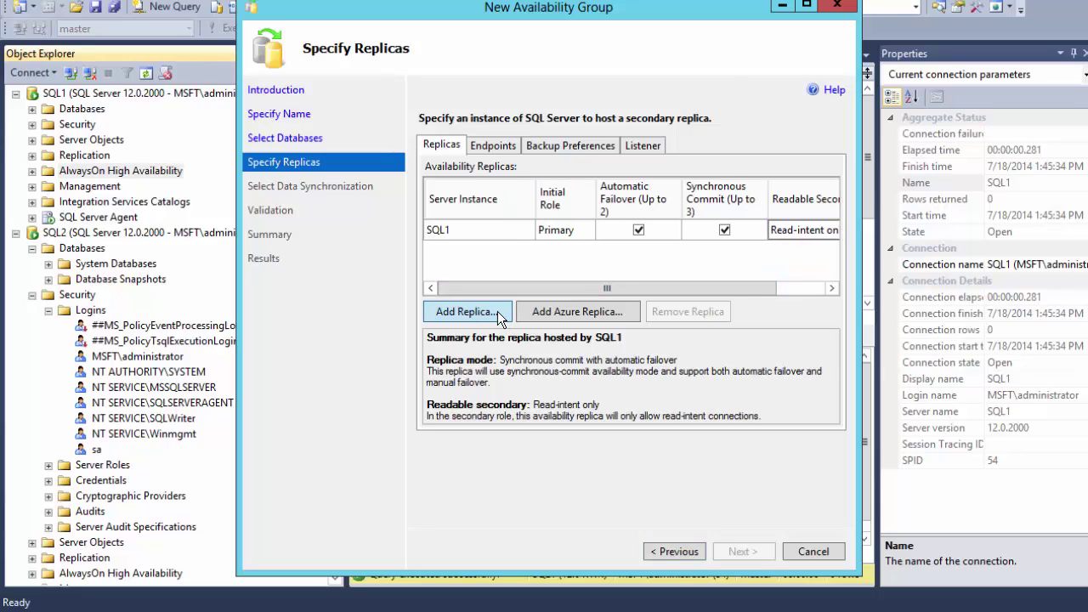
- Add SQL2 as a replica with automatic failover and read-intent-only readable secondary
click(468, 311)
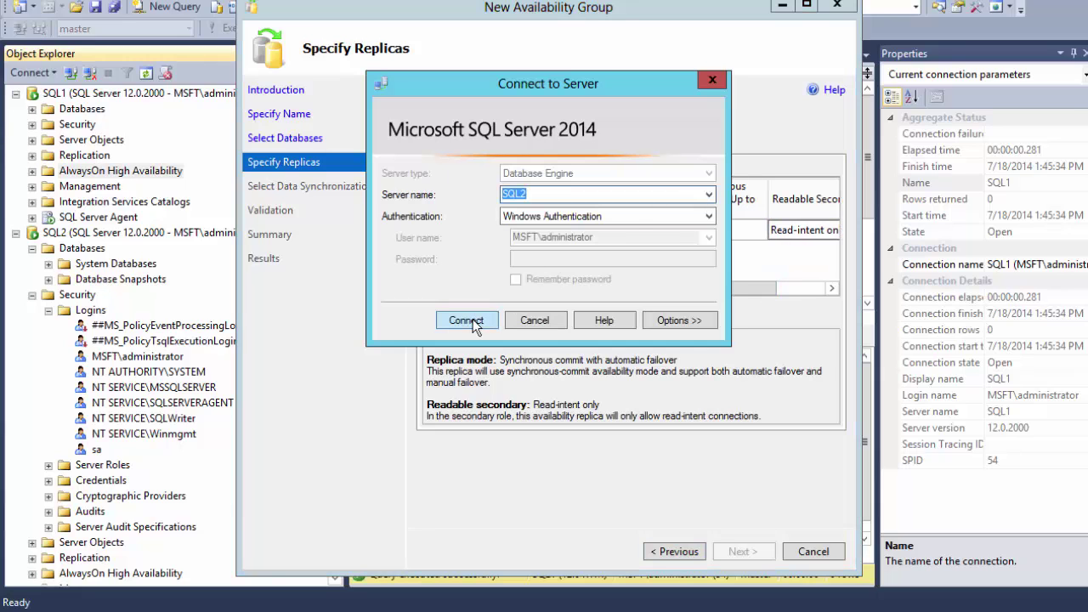
click(472, 319)
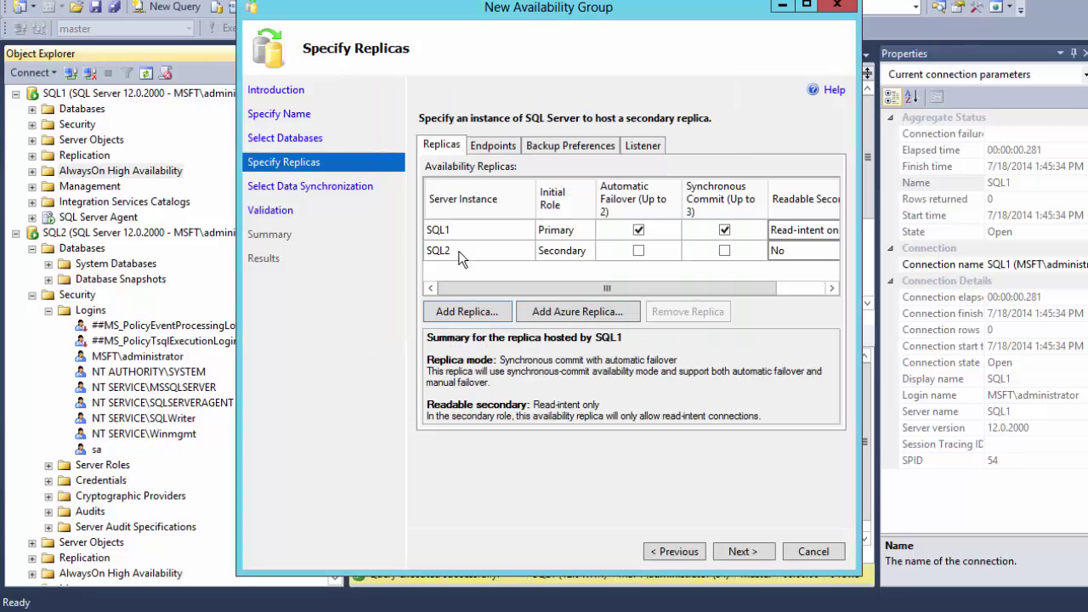
click(638, 250)
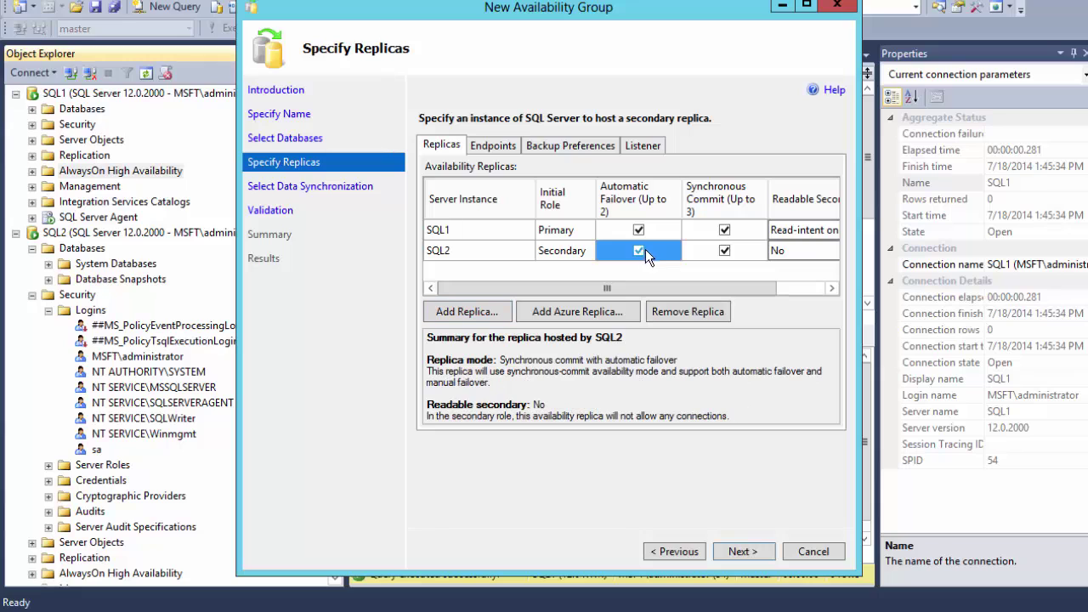
click(783, 253)
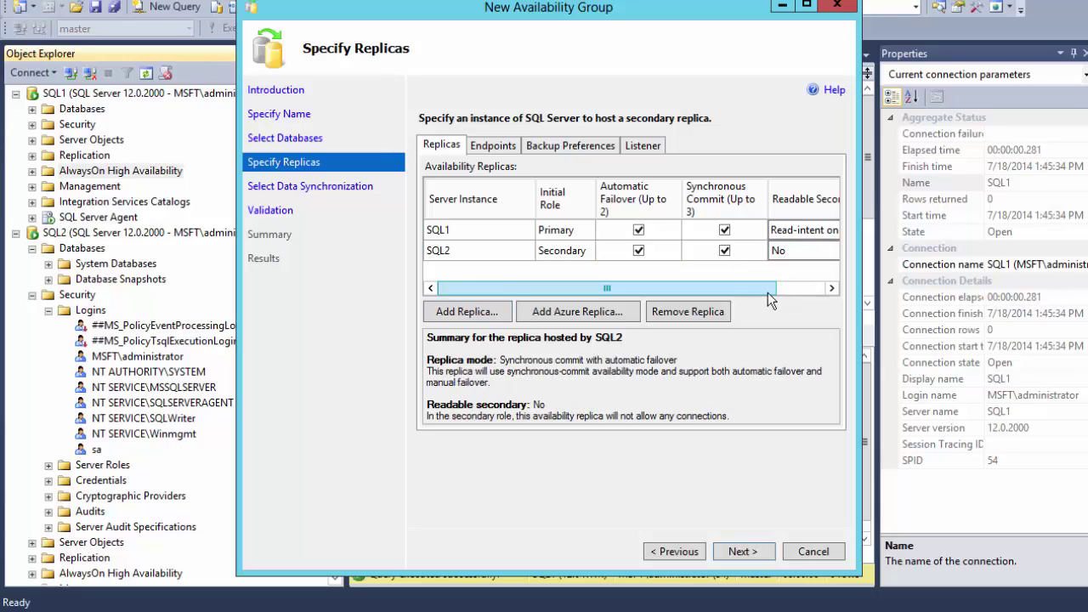
drag(768, 289, 816, 289)
click(833, 257)
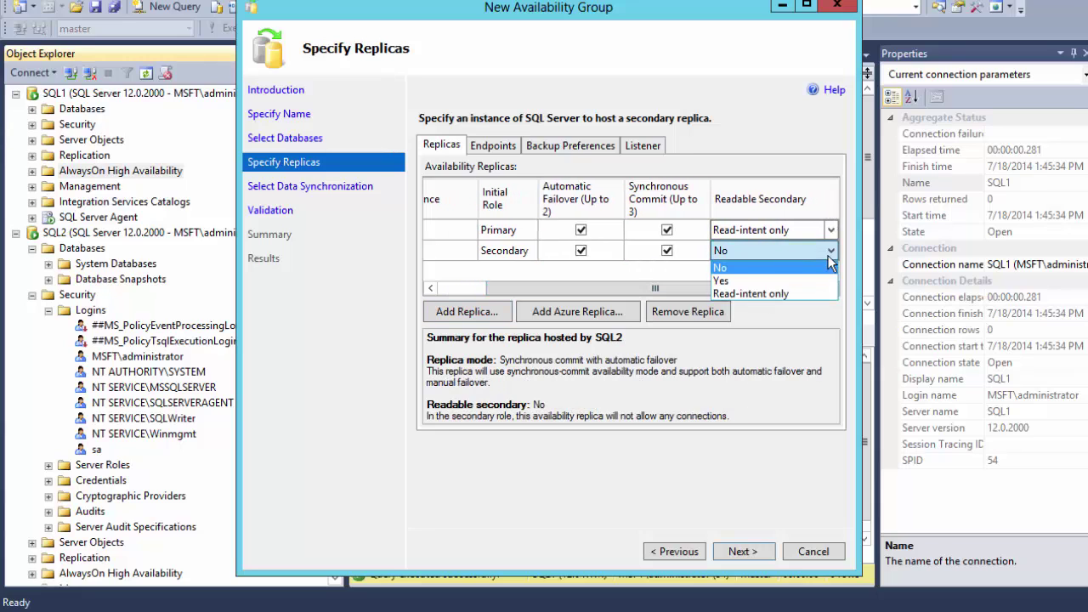
click(725, 296)
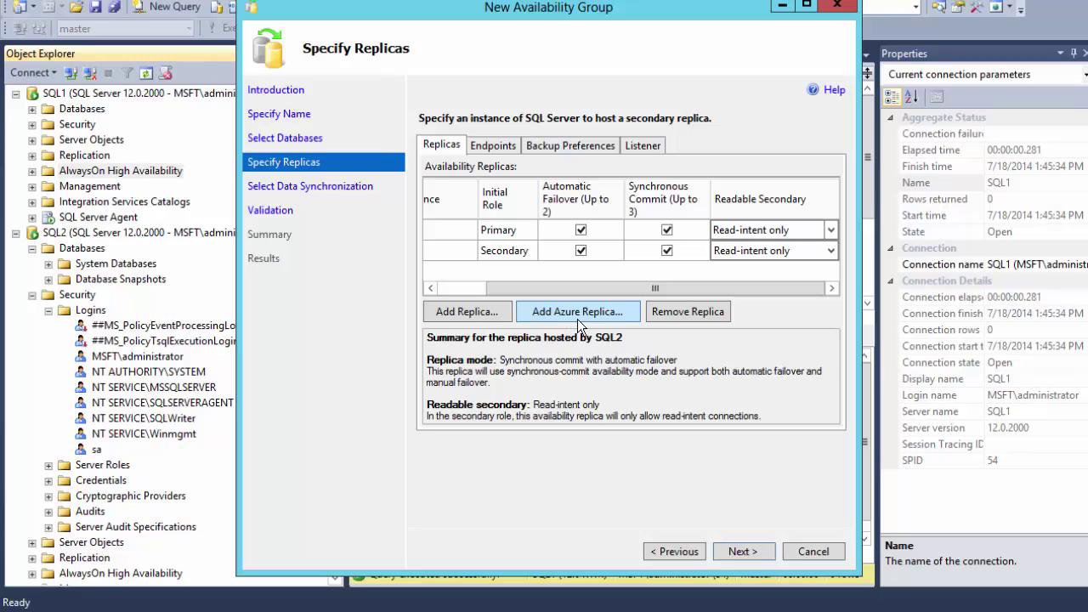
click(751, 552)
click(753, 553)
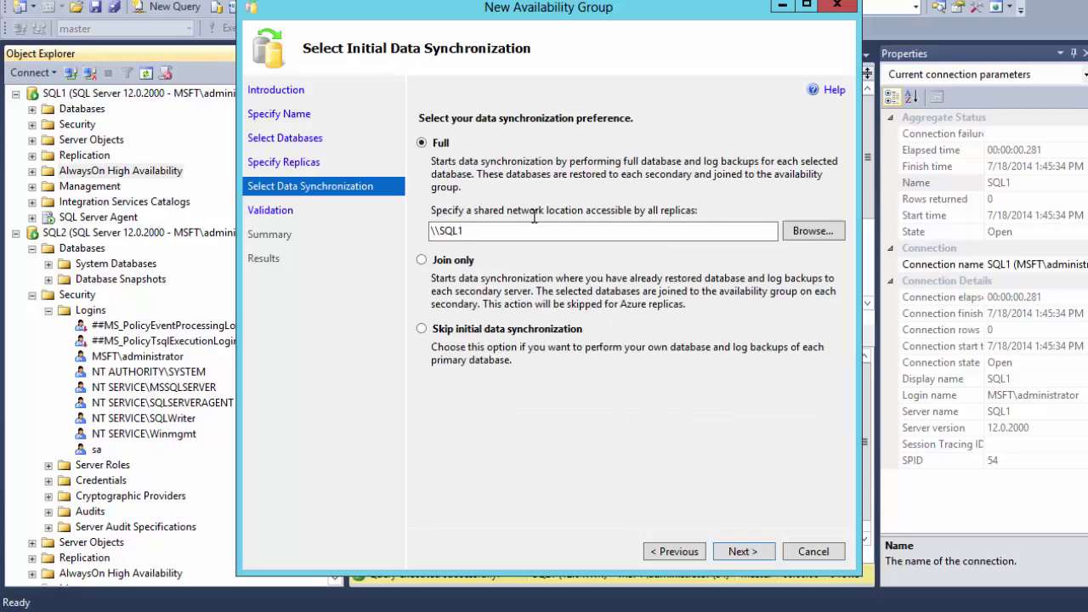
- Use \\SQL1\Backup as the shared location for full synchronization and run validation
click(813, 231)
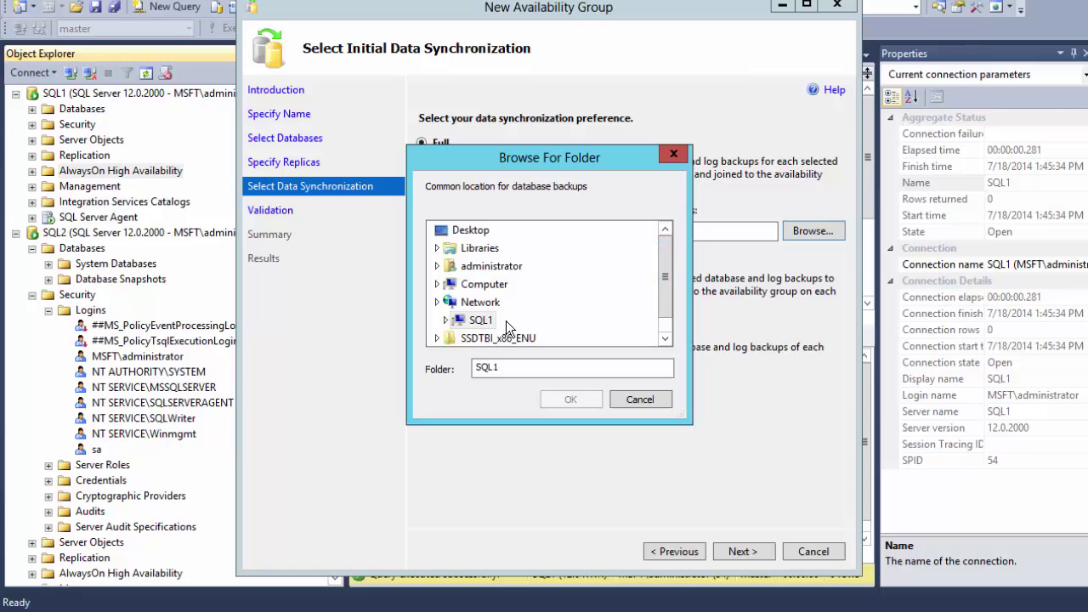
double_click(459, 321)
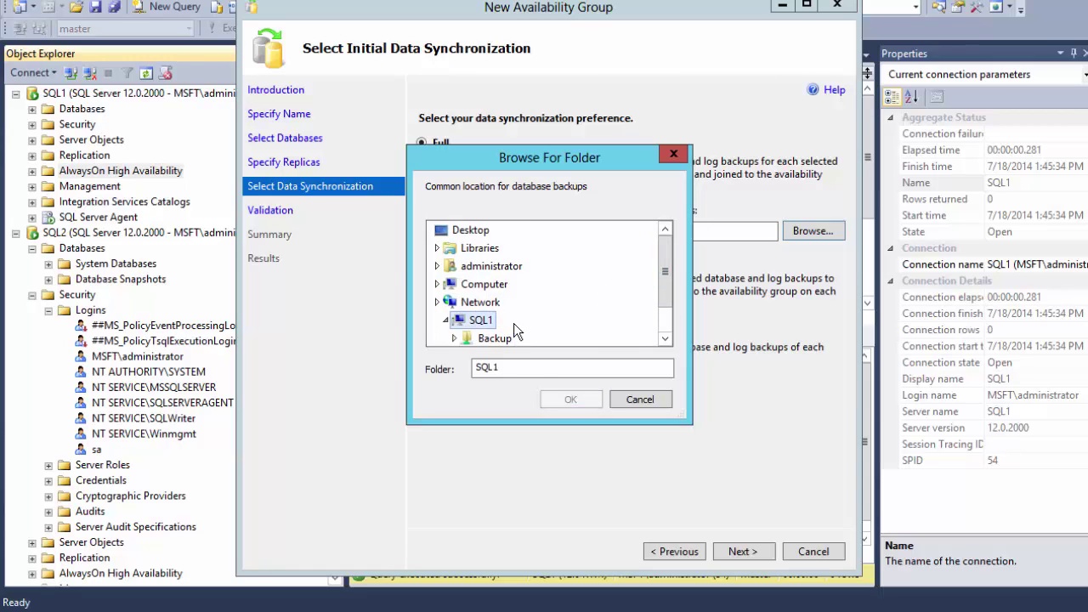
click(508, 337)
click(578, 397)
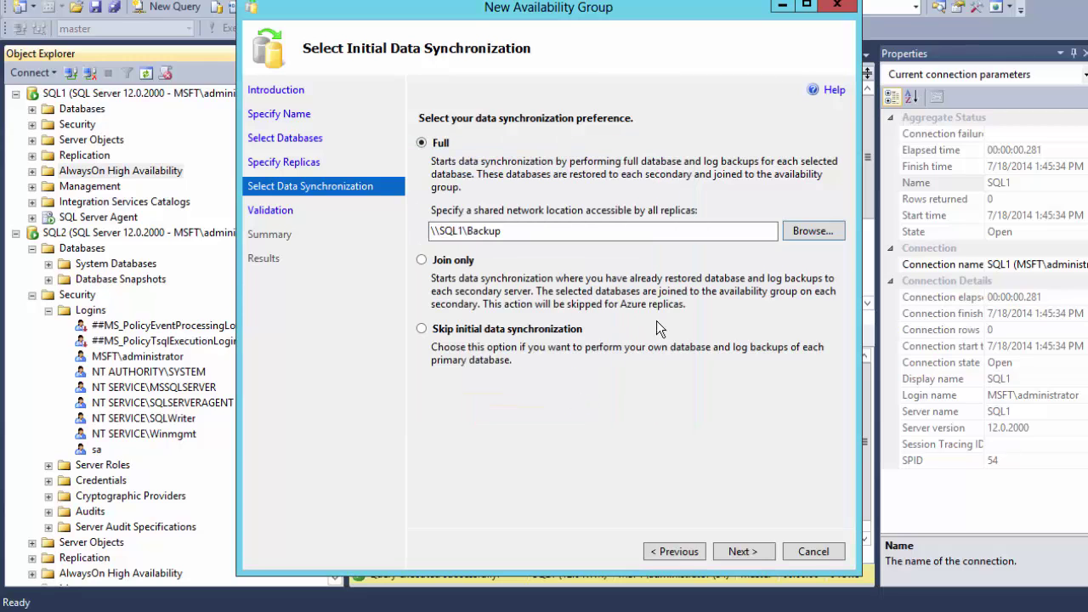
click(740, 549)
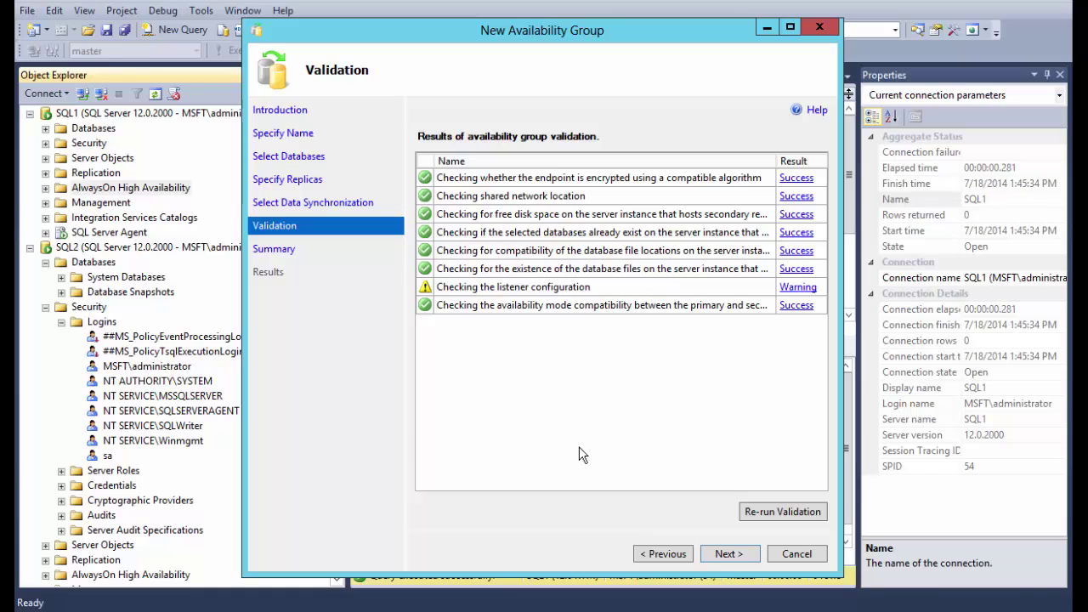
- Review the ag1 summary, finish creating the group, and close the completed wizard
click(729, 553)
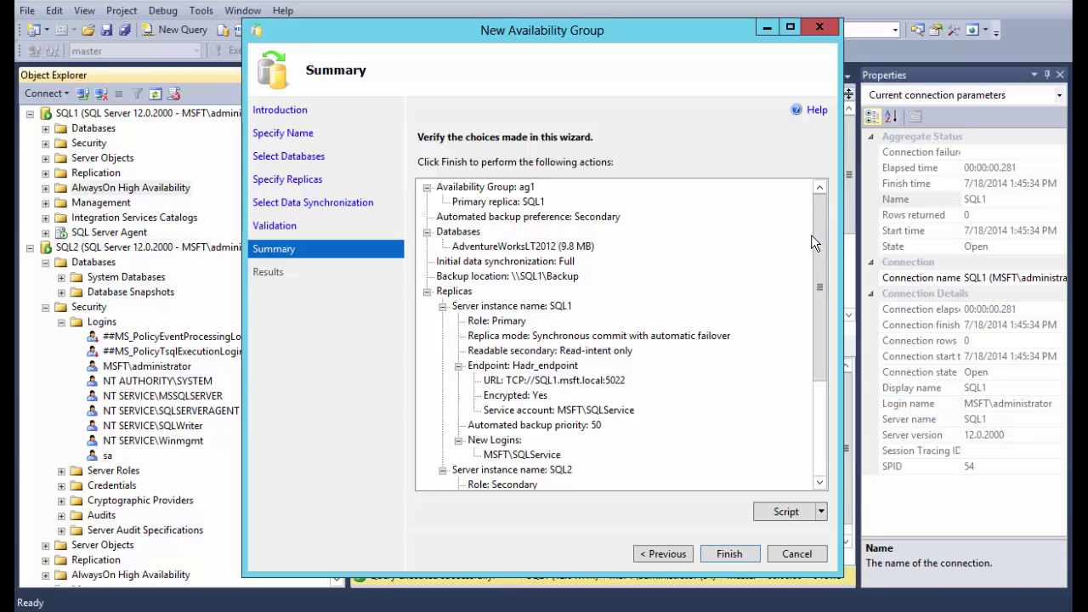
drag(812, 241, 819, 365)
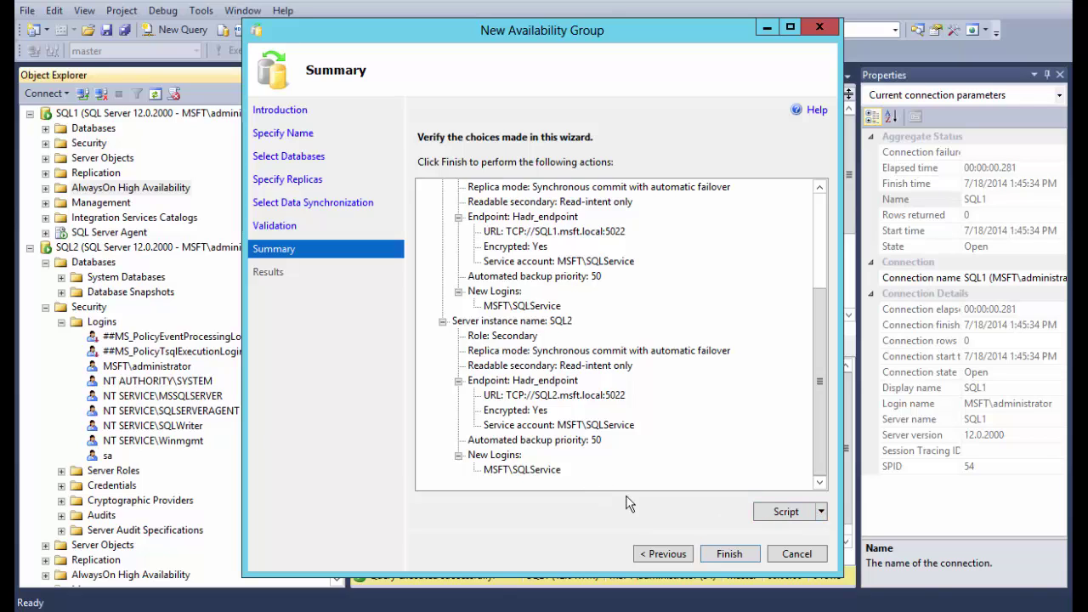
click(728, 550)
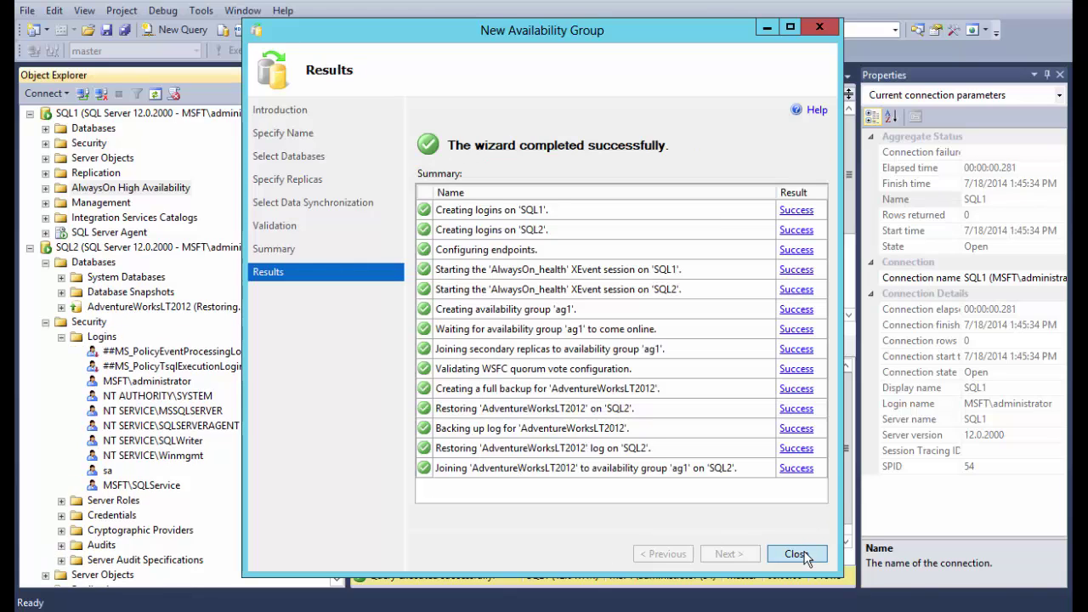
click(796, 554)
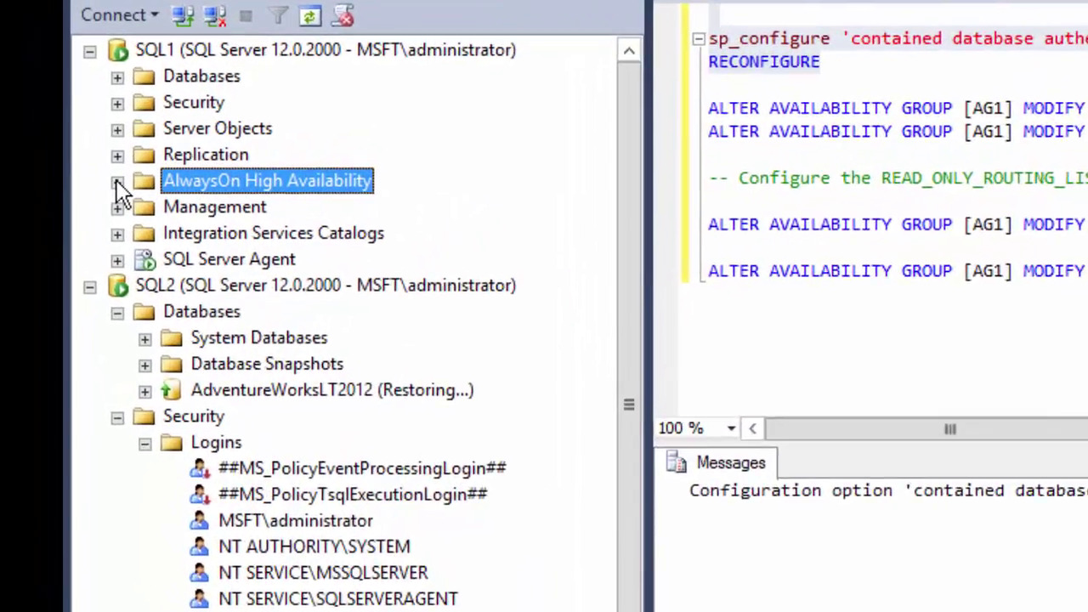
- Expand the AlwaysOn High Availability nodes on SQL1 and SQL2 to reveal ag1 on each
click(45, 188)
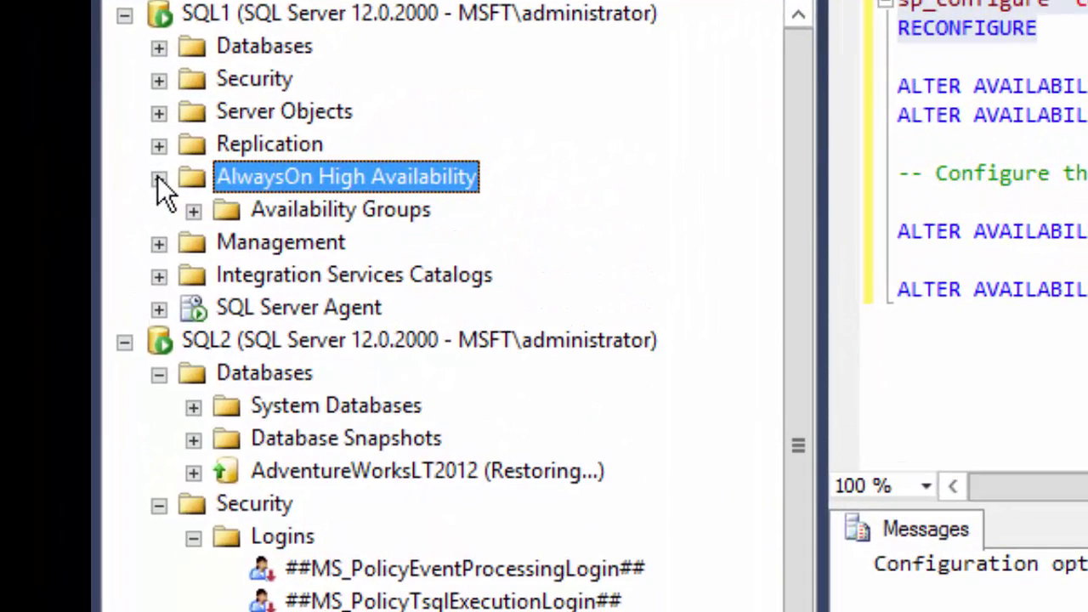
click(193, 211)
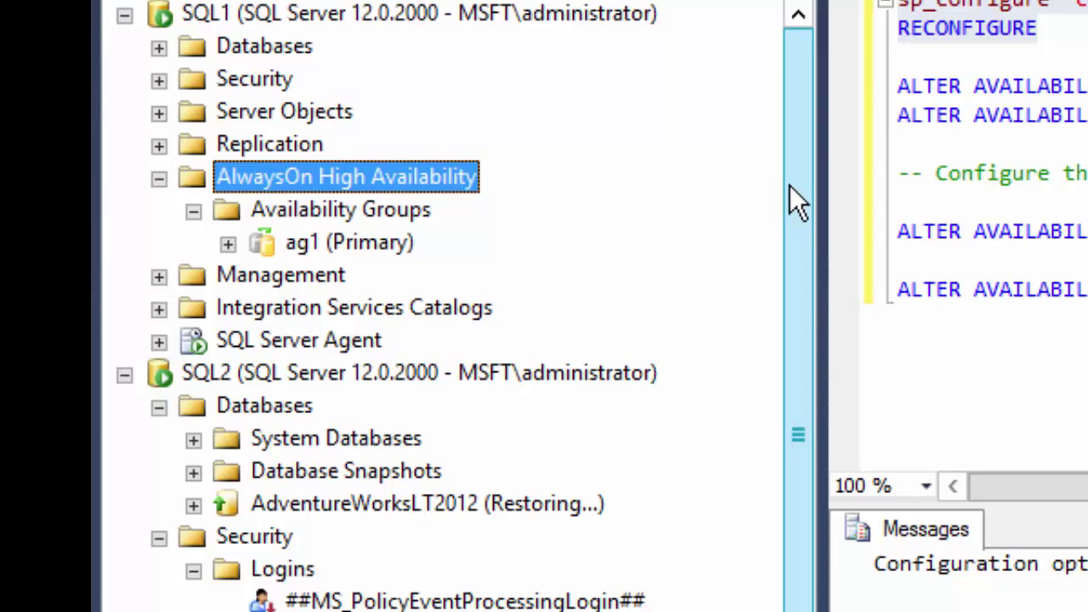
drag(790, 198, 843, 505)
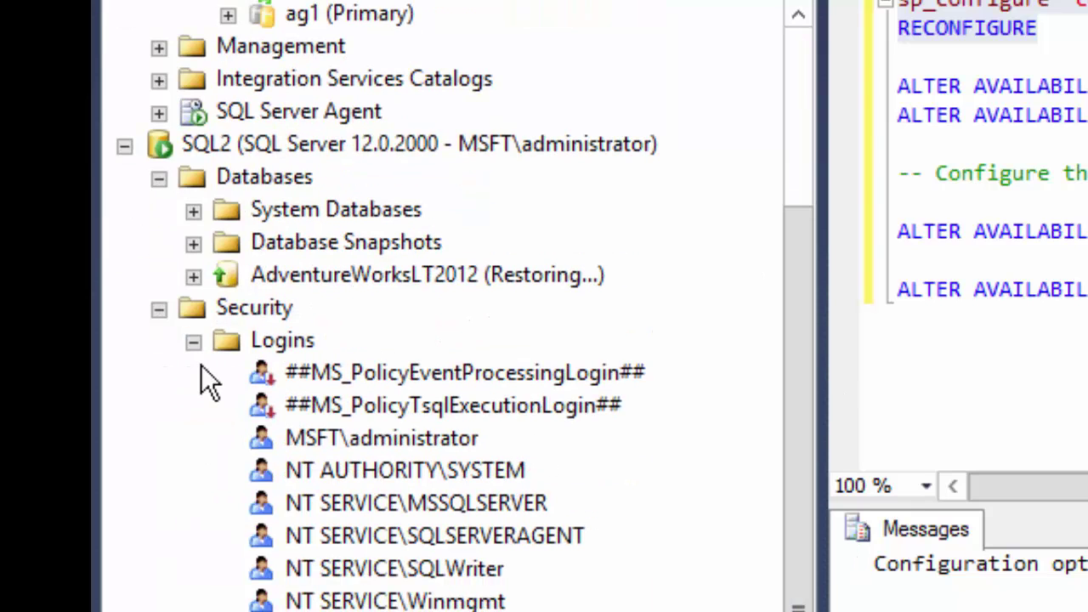
click(159, 309)
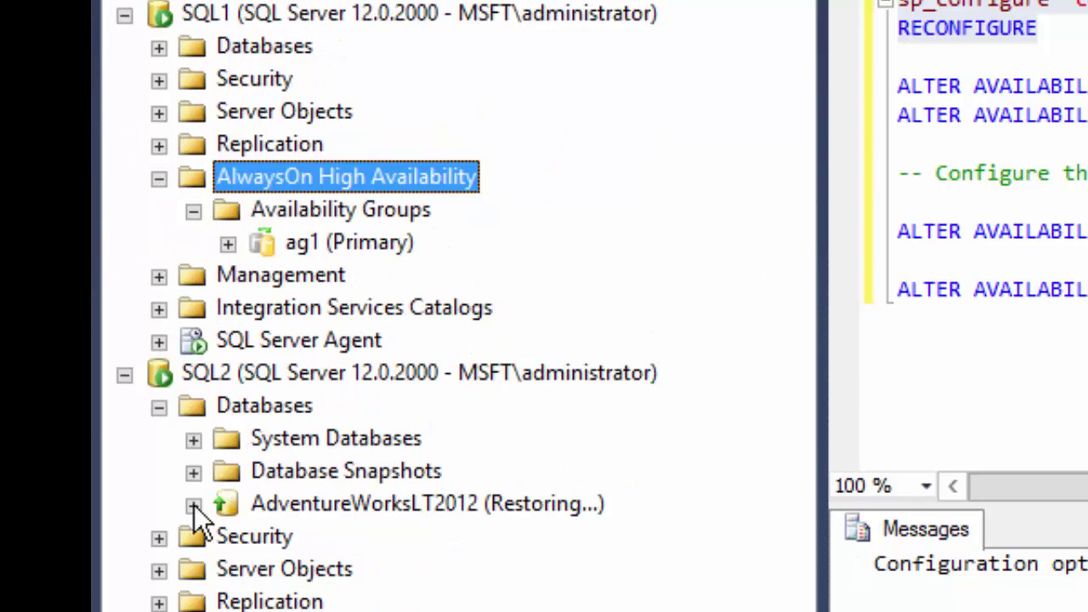
scroll(158, 552, down, 3)
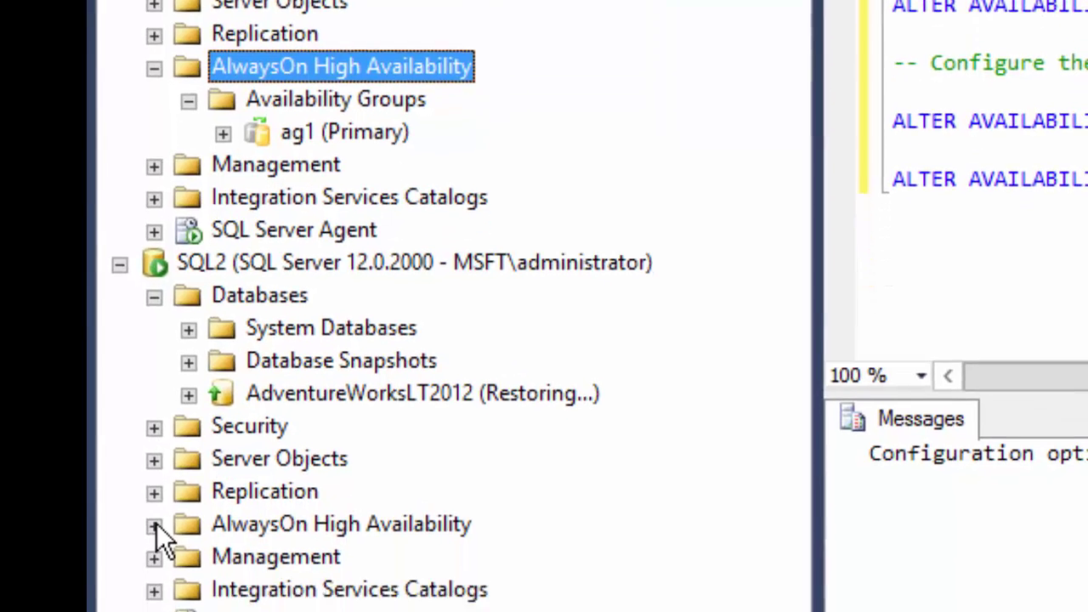
click(158, 522)
scroll(170, 476, down, 3)
click(183, 421)
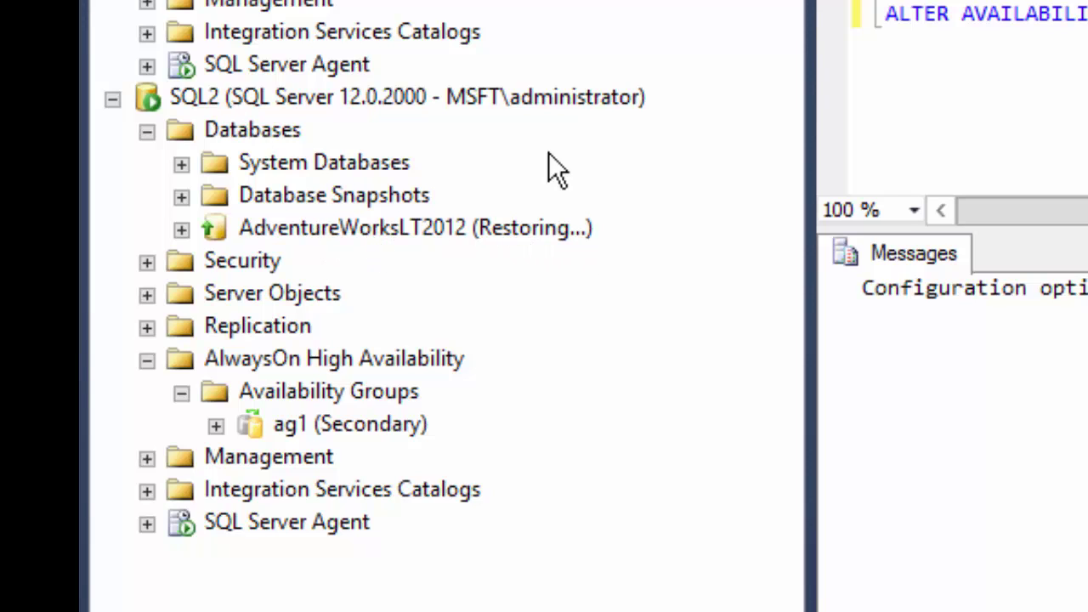
- Refresh SQL2 to show AdventureWorksLT2012 Synchronized, then expand the ag1 group
right_click(313, 99)
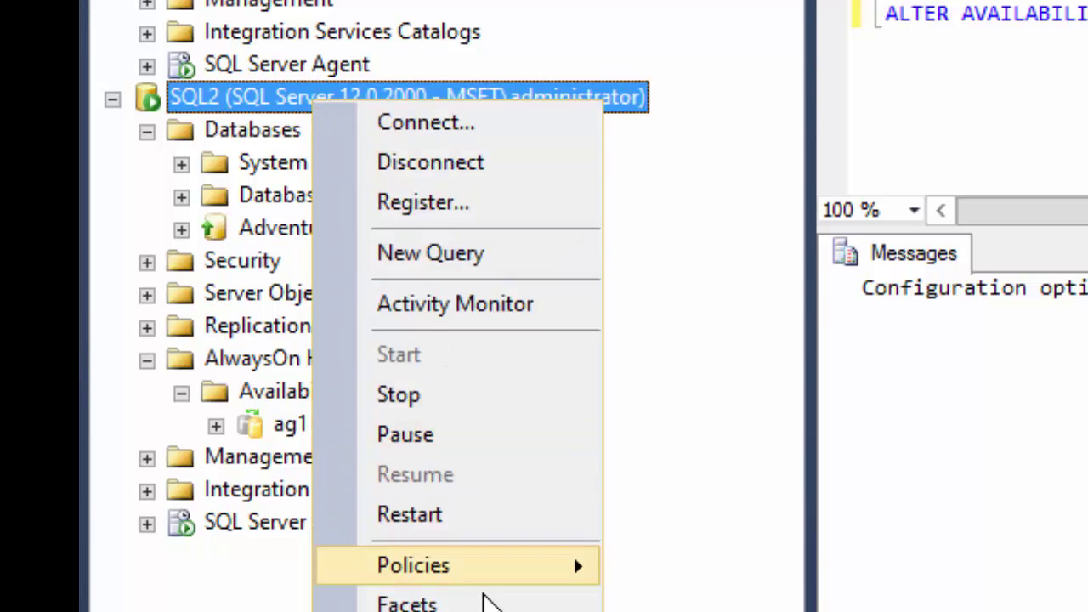
click(484, 611)
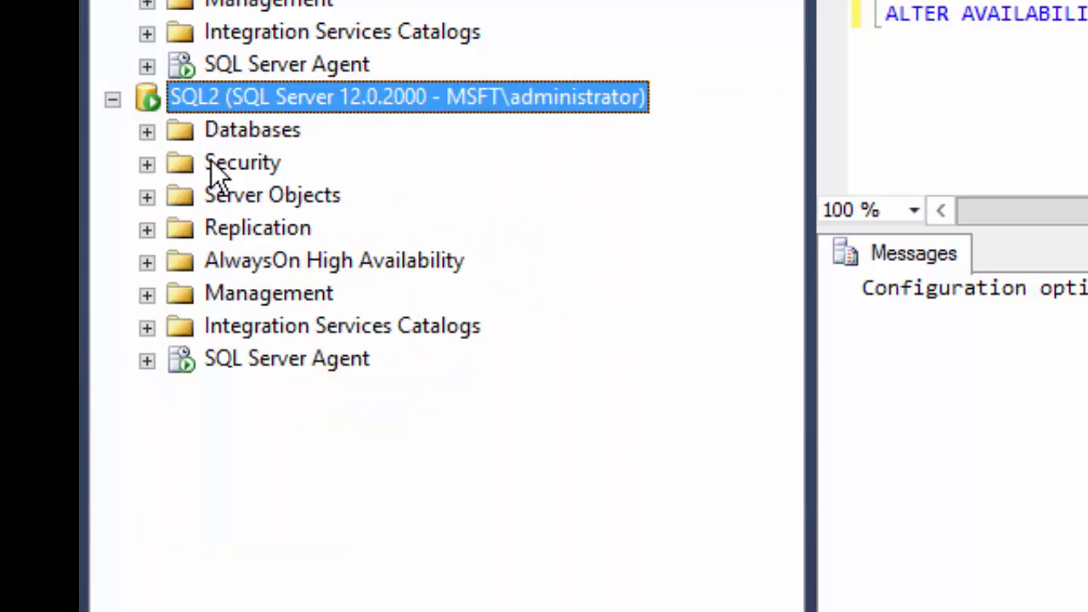
click(147, 131)
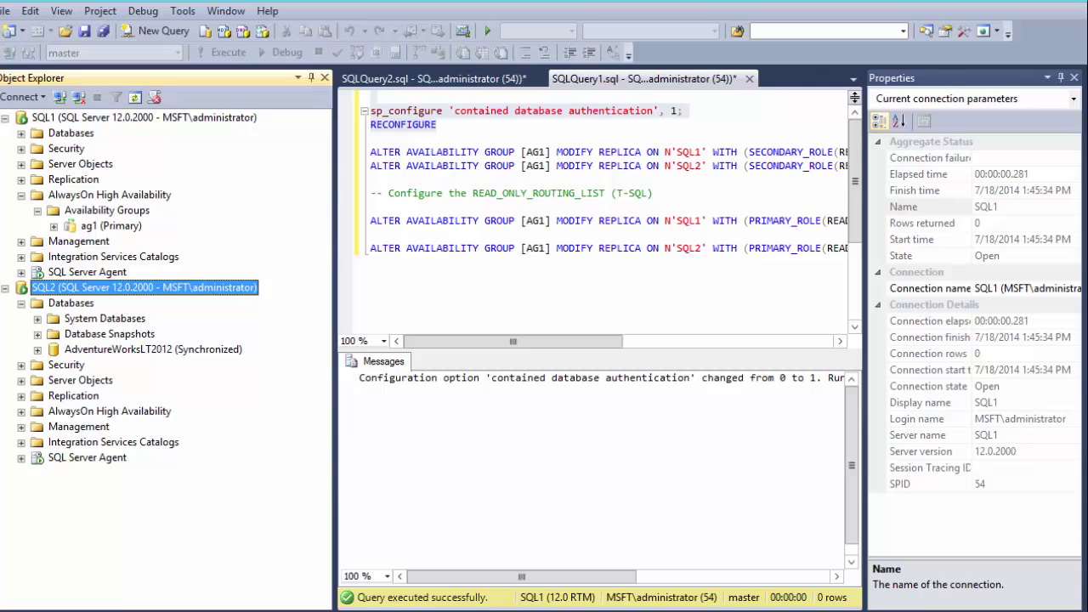
mouse_move(281, 611)
click(53, 226)
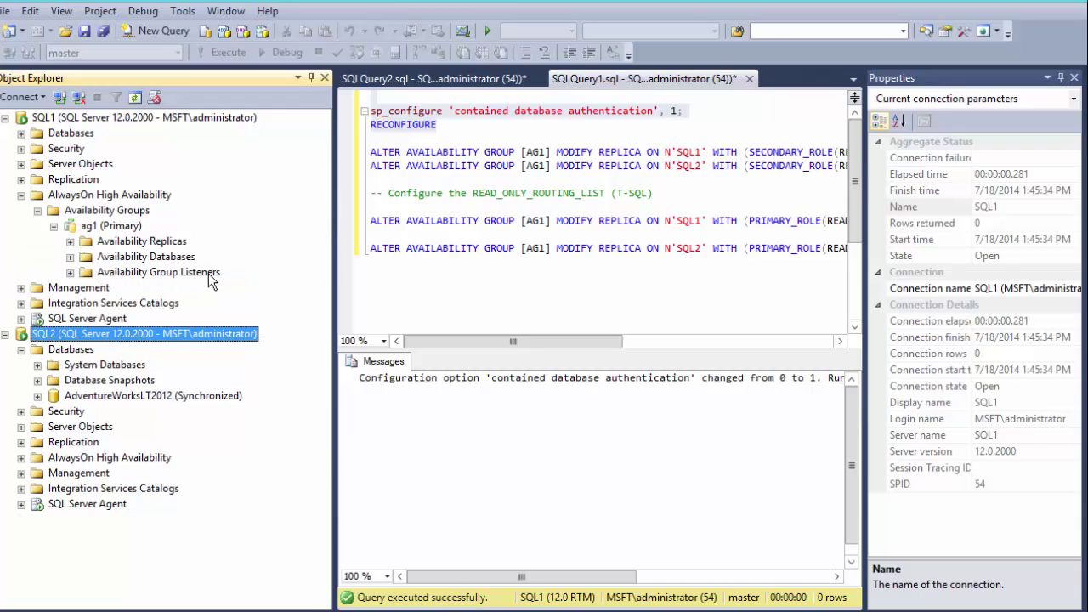
- Start a new ag1 listener named ag1 on port 1433 with static IP network mode
right_click(100, 273)
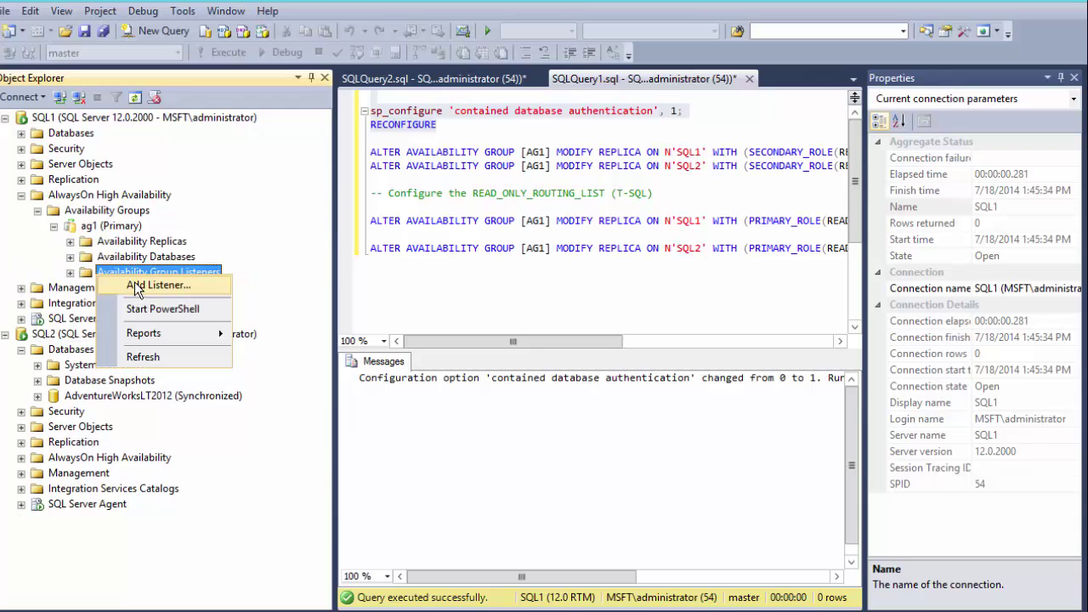
click(136, 287)
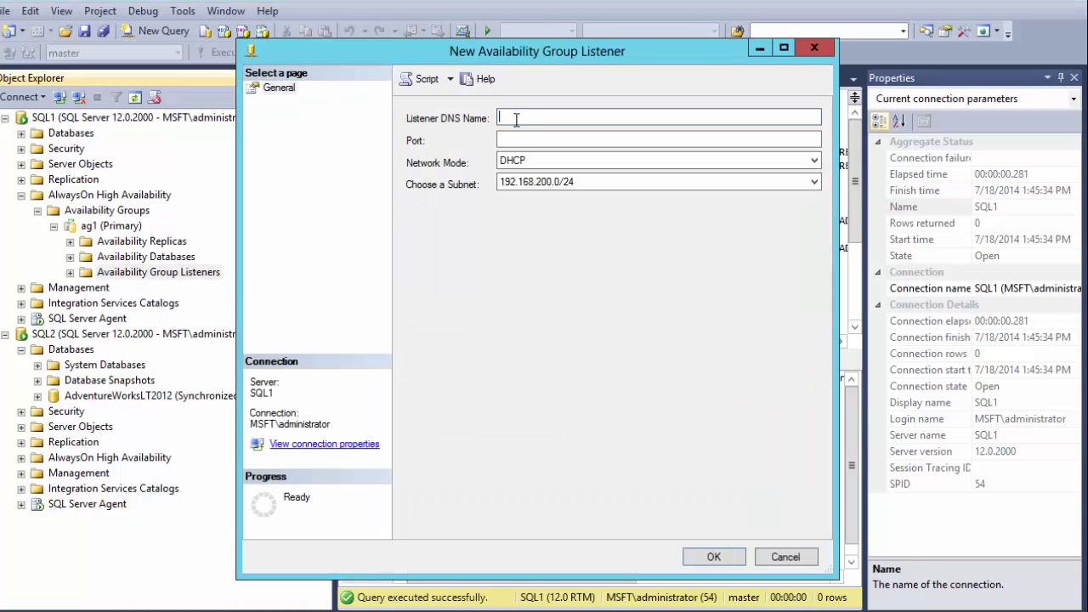
text(ag1)
click(516, 138)
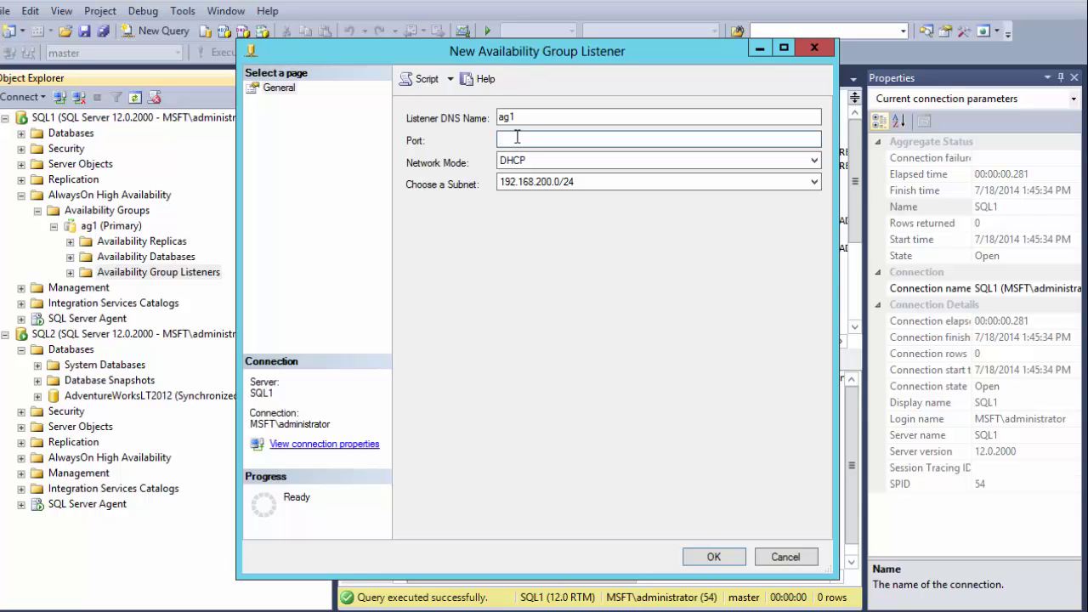
text(1433)
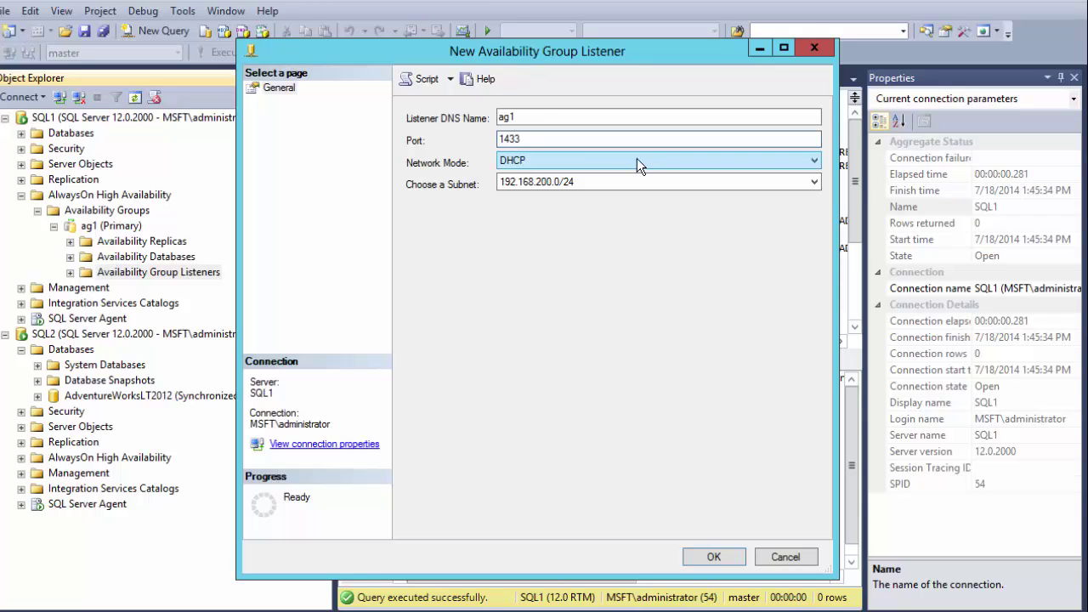
click(636, 161)
click(636, 182)
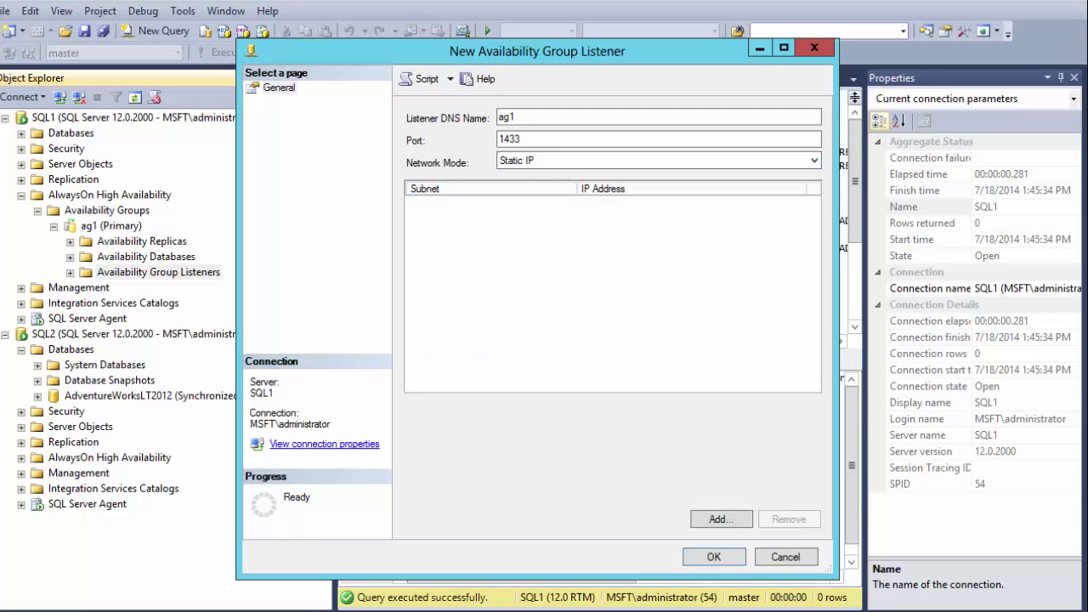
- Add address 192.168.200.10 on subnet 192.168.200.0/24 and create the listener
click(701, 518)
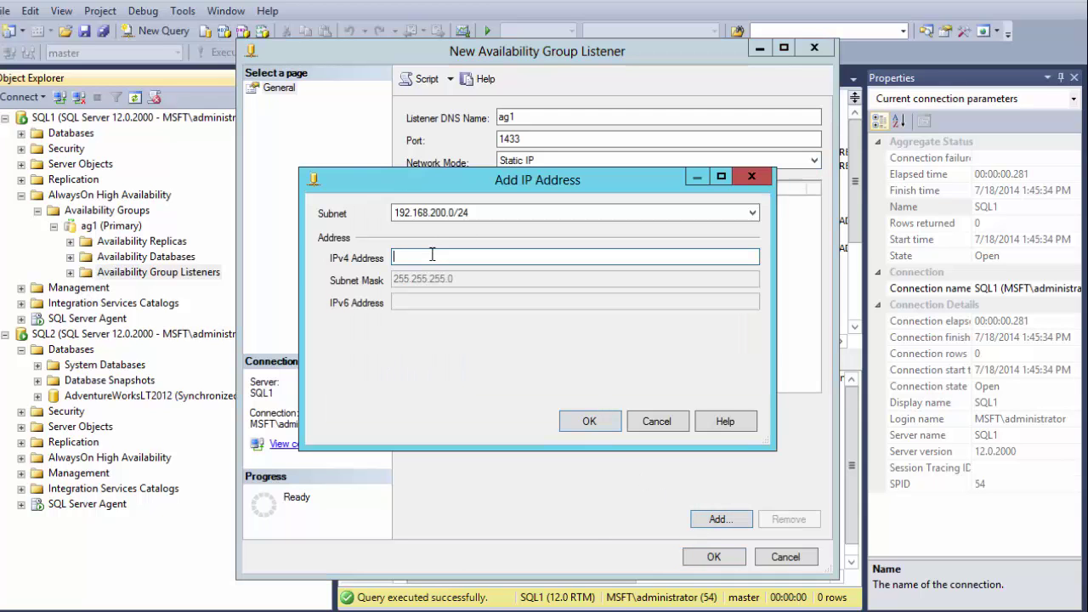
text(192.1)
text(68.200.10)
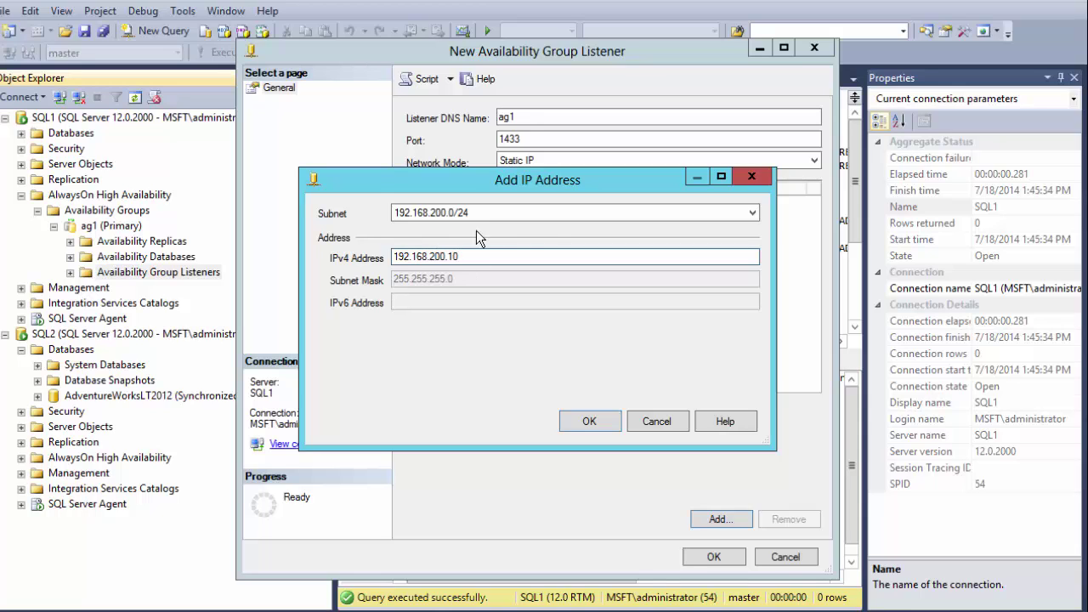
click(752, 212)
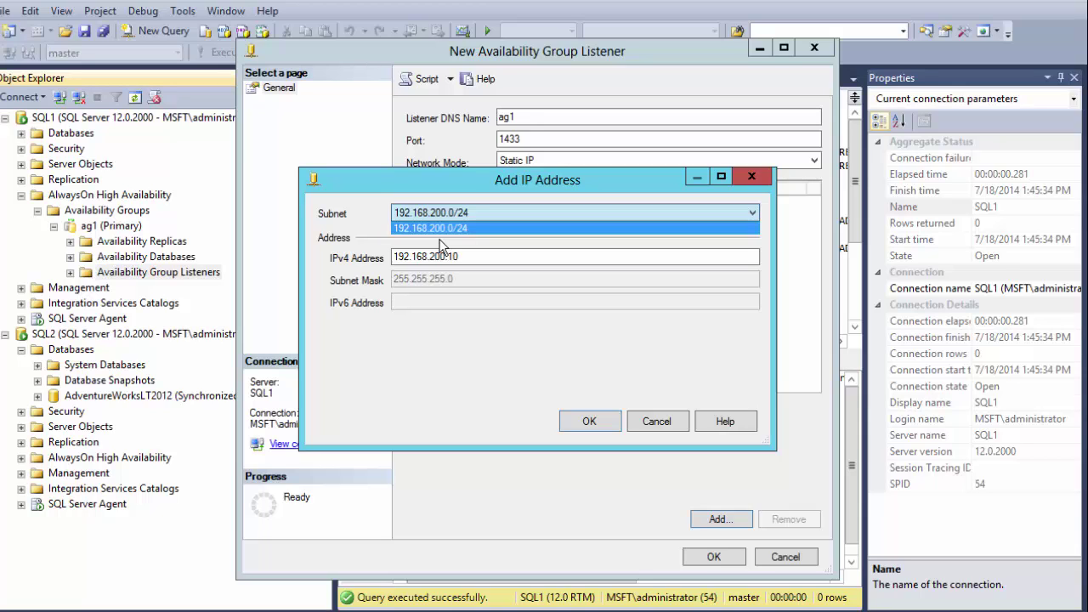
click(617, 421)
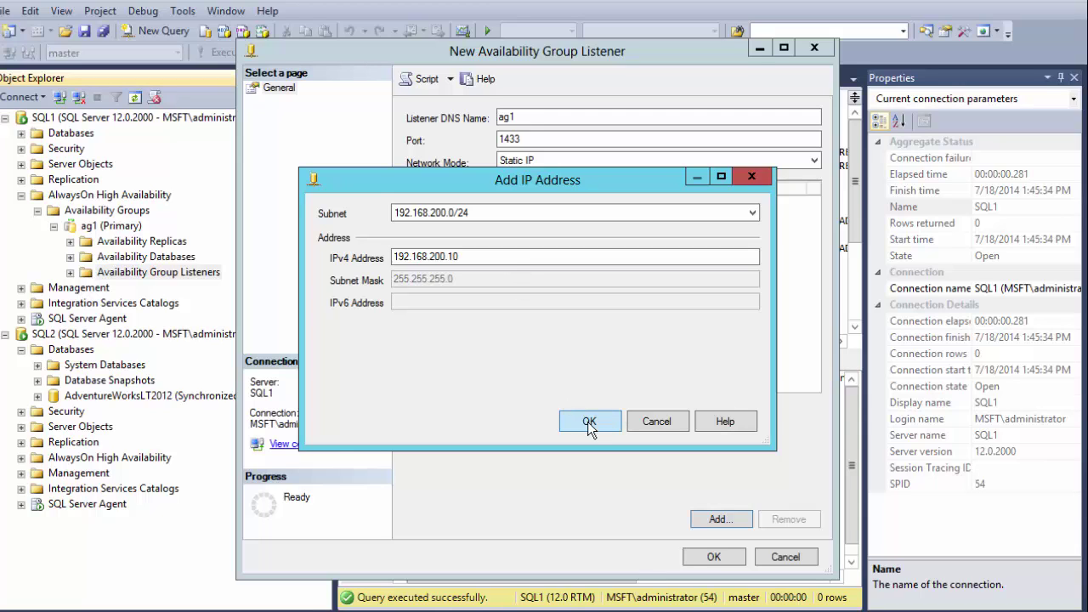
click(587, 421)
click(712, 561)
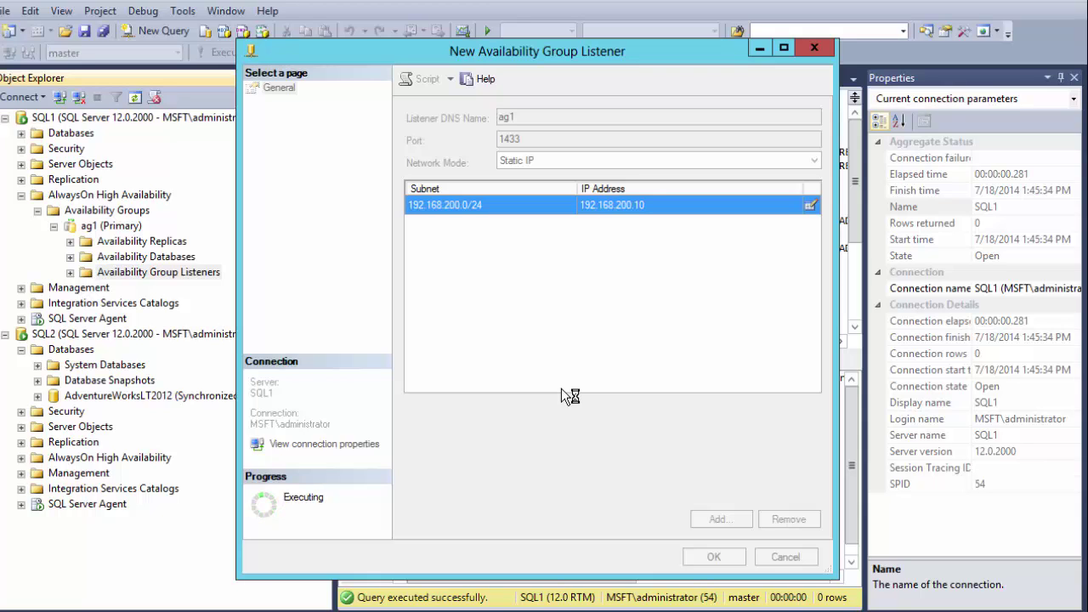
- Open Command Prompt from a cmd search and ping ag1 to confirm it resolves to 192.168.200.10
key(super)
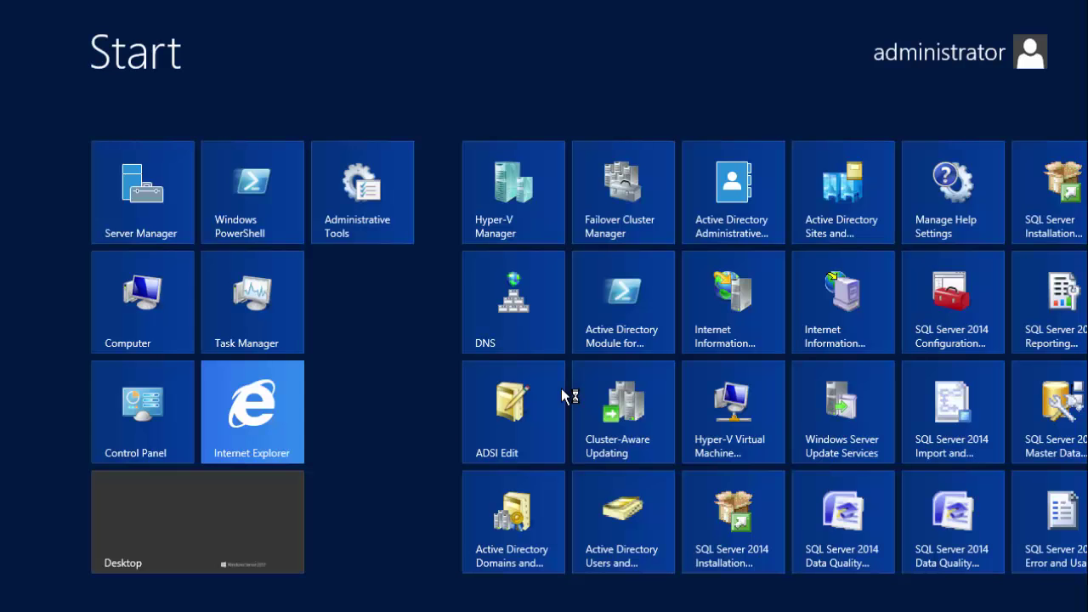
text(cmd)
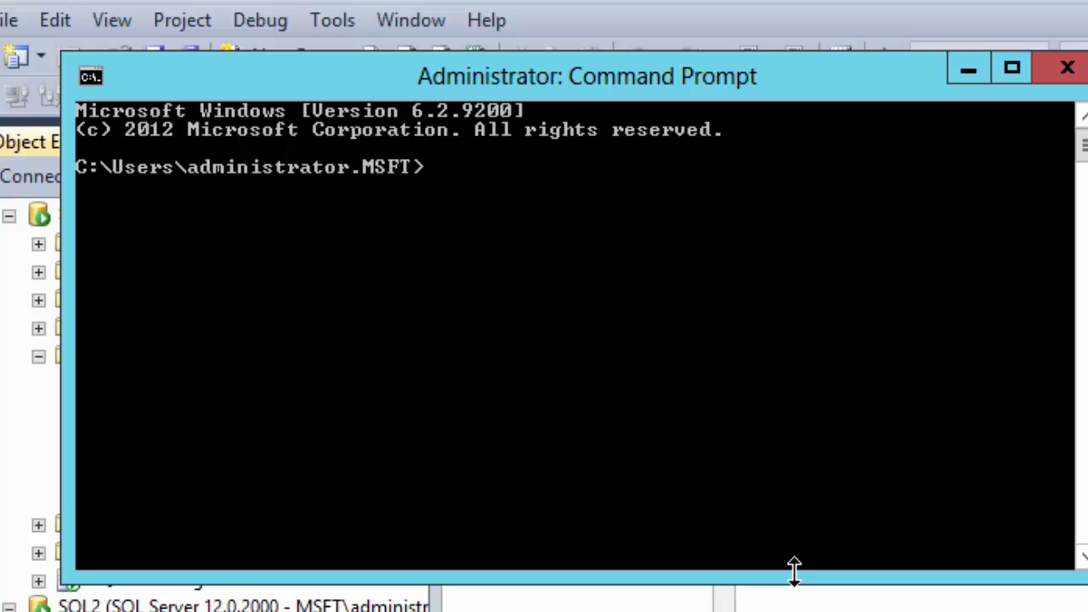
text(ping ag1)
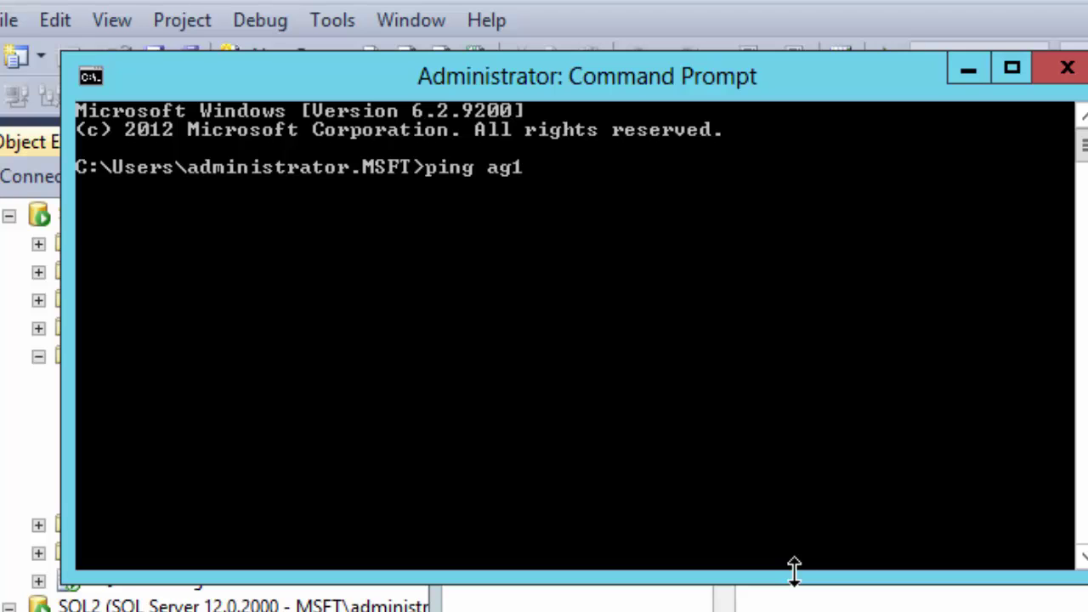
key(Return)
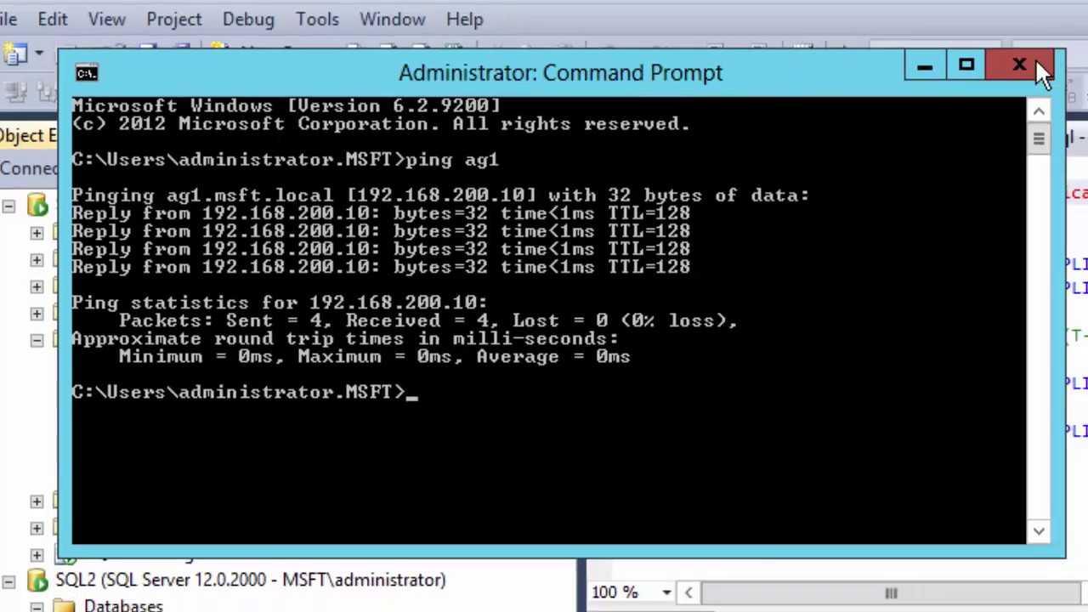
- Change Data Source from sql2 to ag1 in AlwaysOnClient.exe.config and save the file
click(1068, 68)
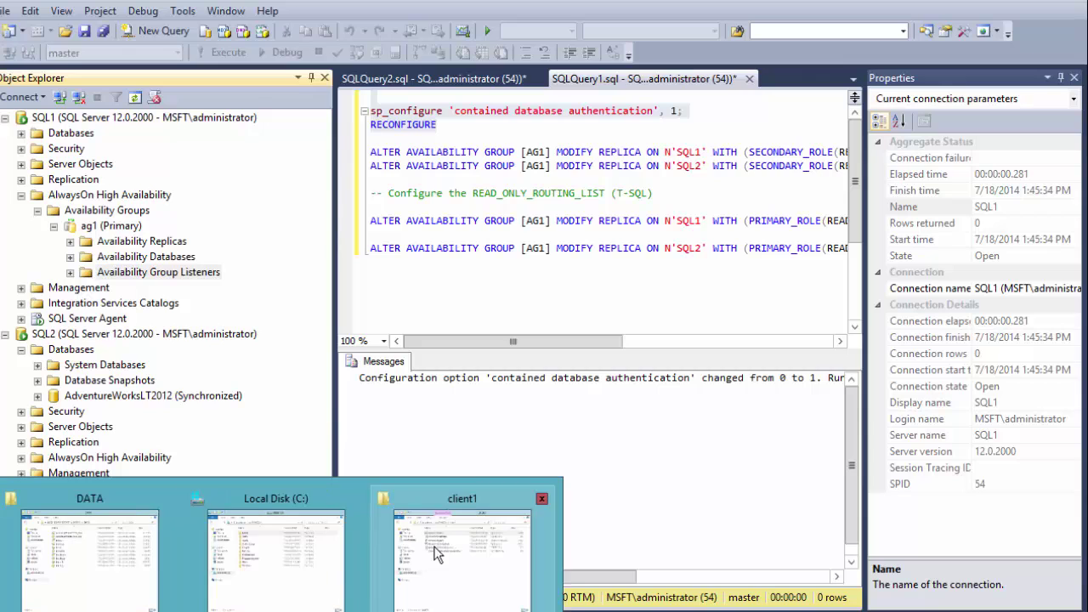
click(444, 581)
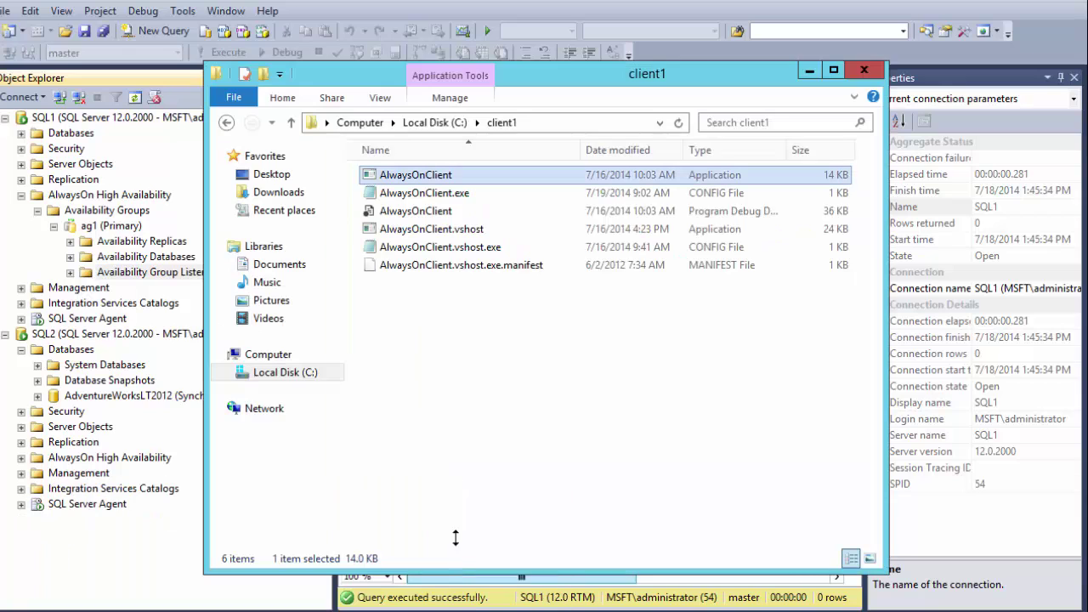
double_click(425, 194)
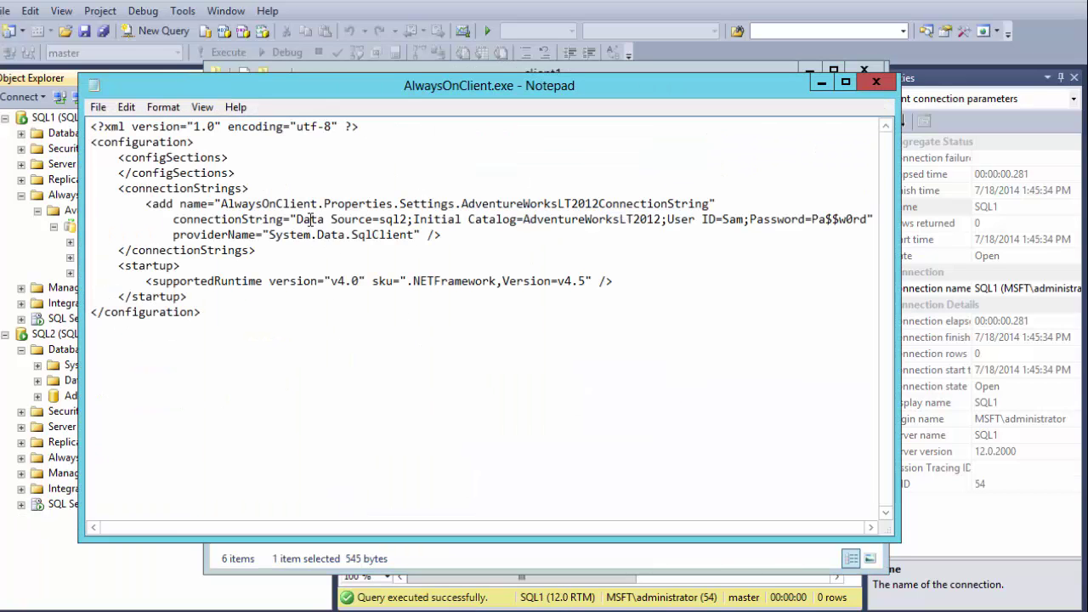
drag(409, 219, 379, 220)
text(ag1)
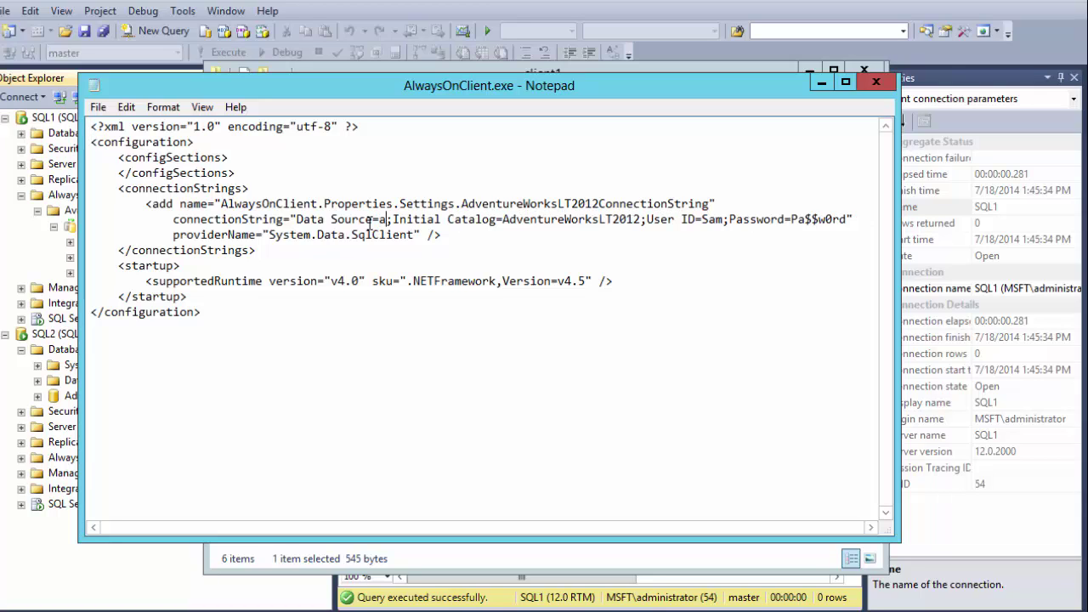
click(875, 82)
click(496, 327)
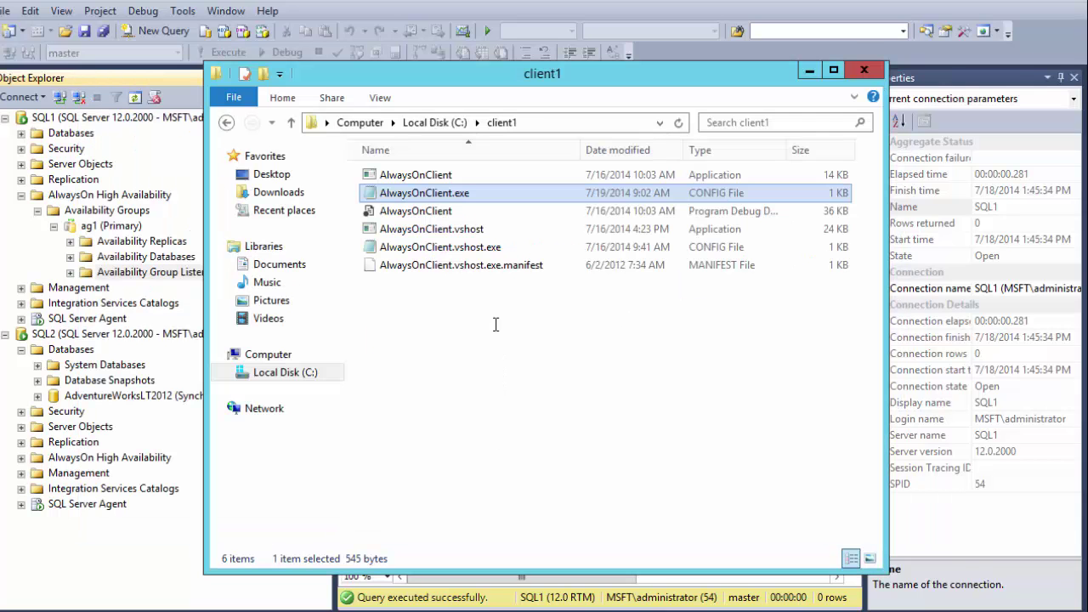
- Run client1's AlwaysOnClient.exe through the ag1 listener to list names, then return to Management Studio
double_click(434, 176)
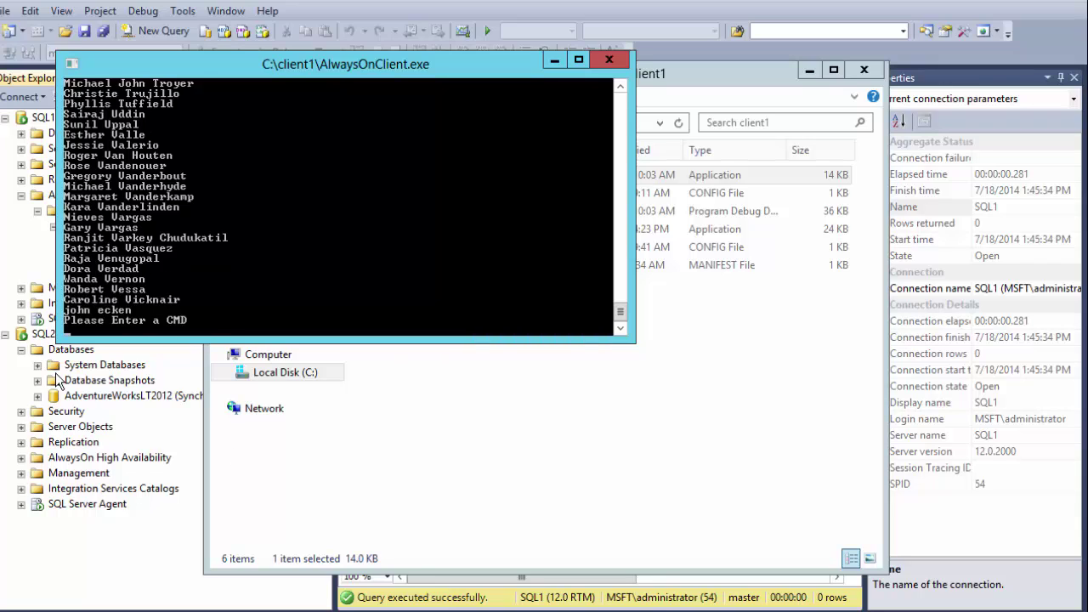
click(26, 276)
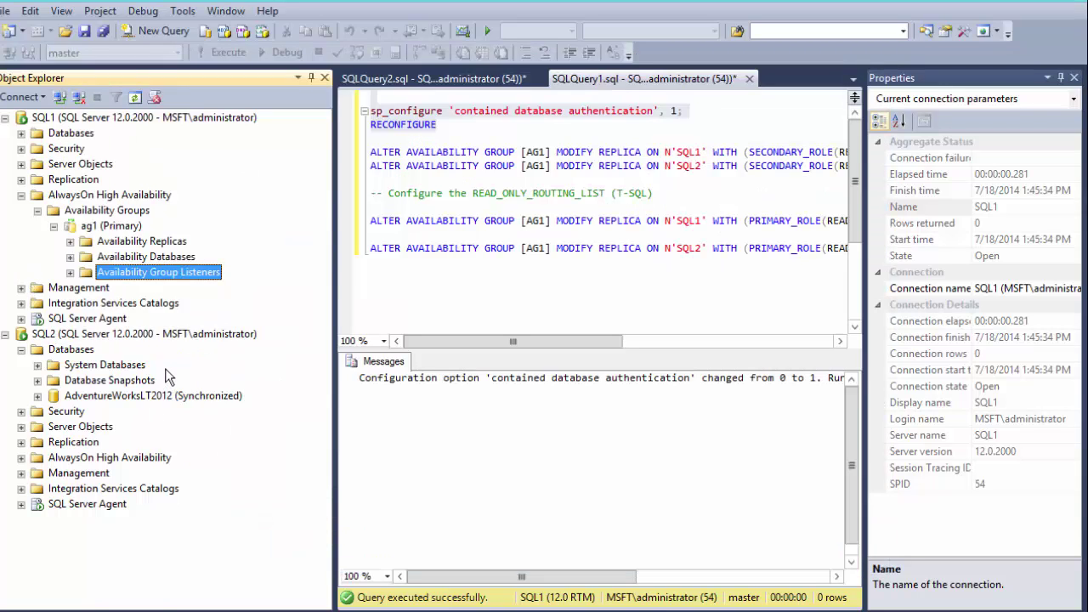
- Fail ag1 over to SQL2 with the Failover wizard, connecting to SQL2 as the new primary
right_click(85, 226)
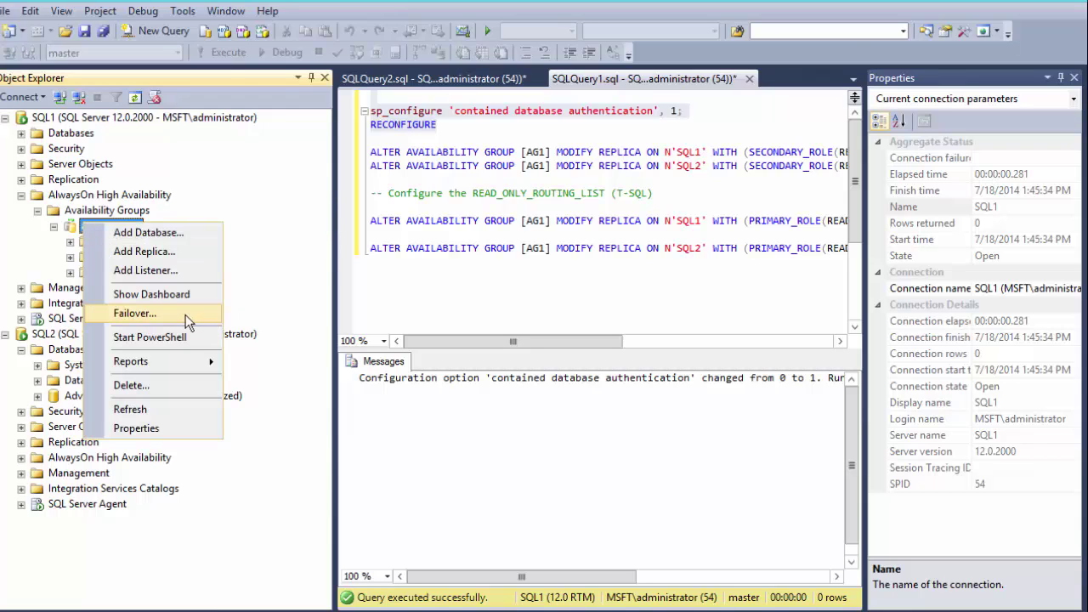
click(185, 315)
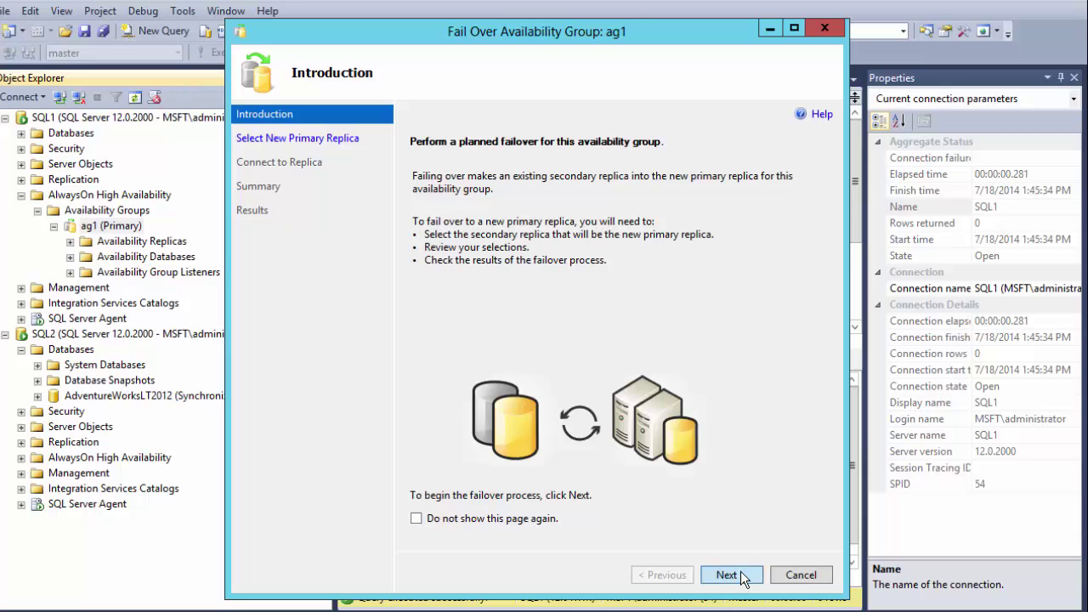
click(731, 575)
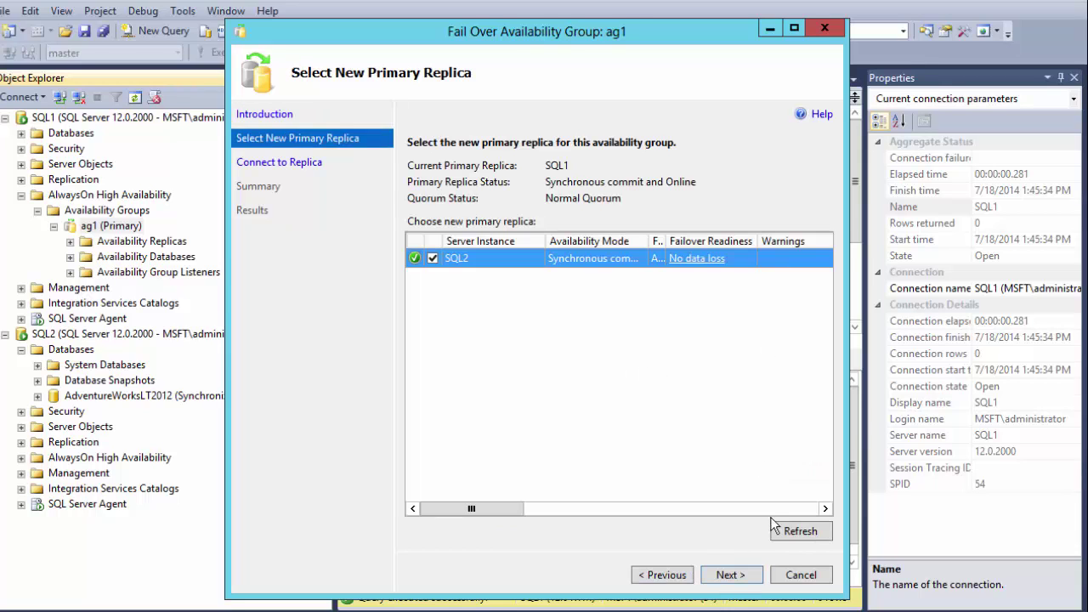
click(726, 576)
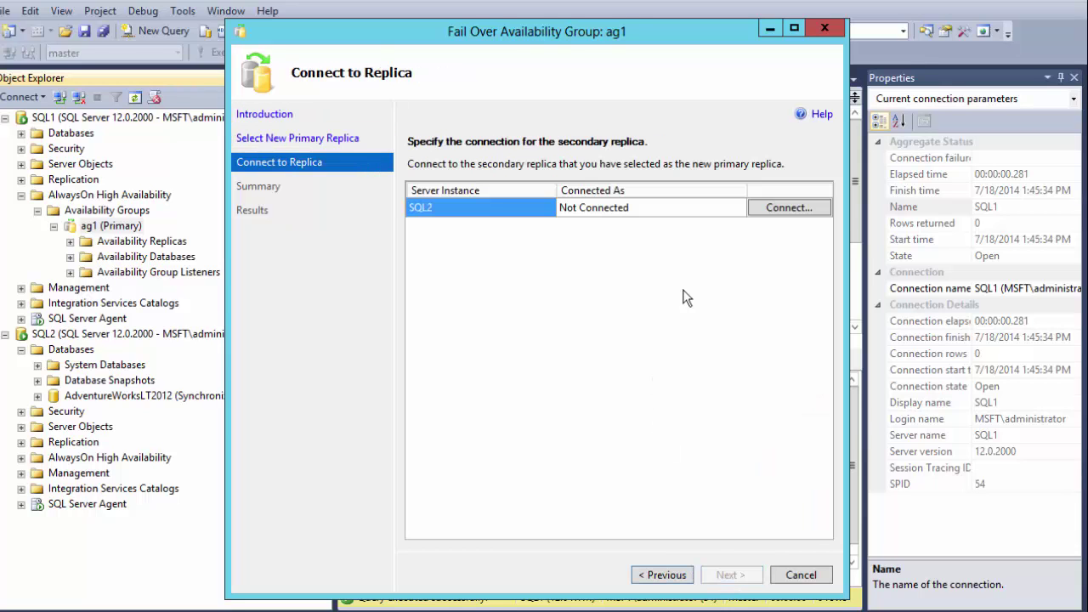
click(775, 209)
click(454, 344)
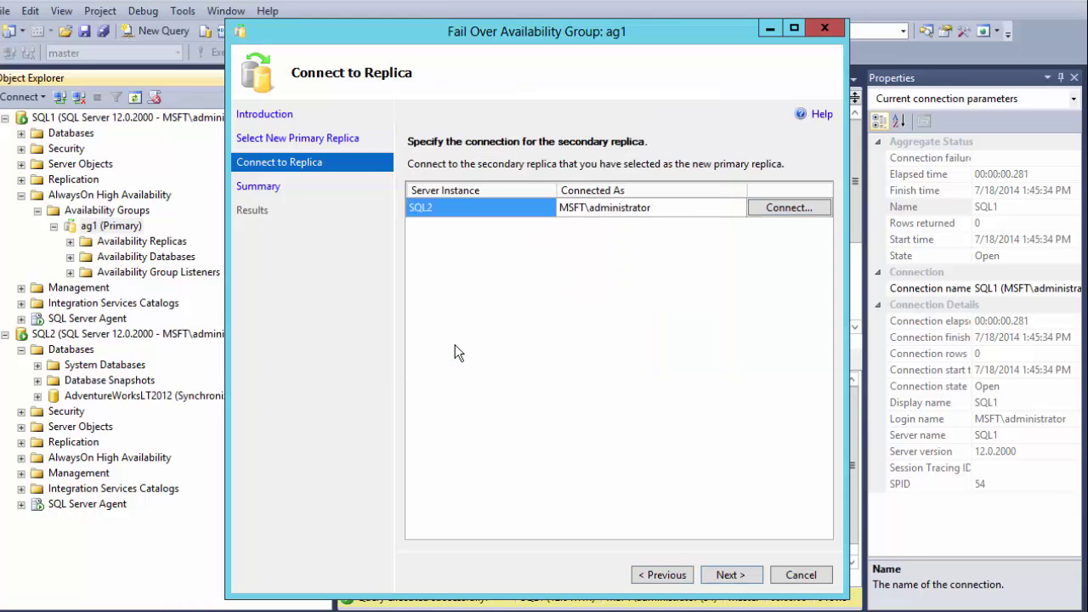
click(728, 575)
click(728, 575)
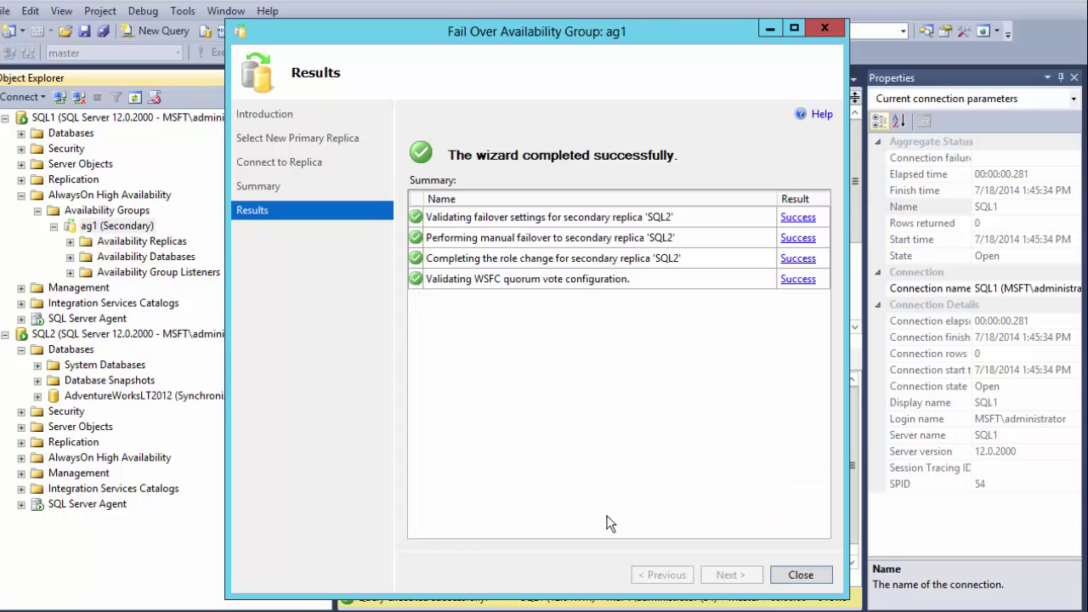
click(812, 576)
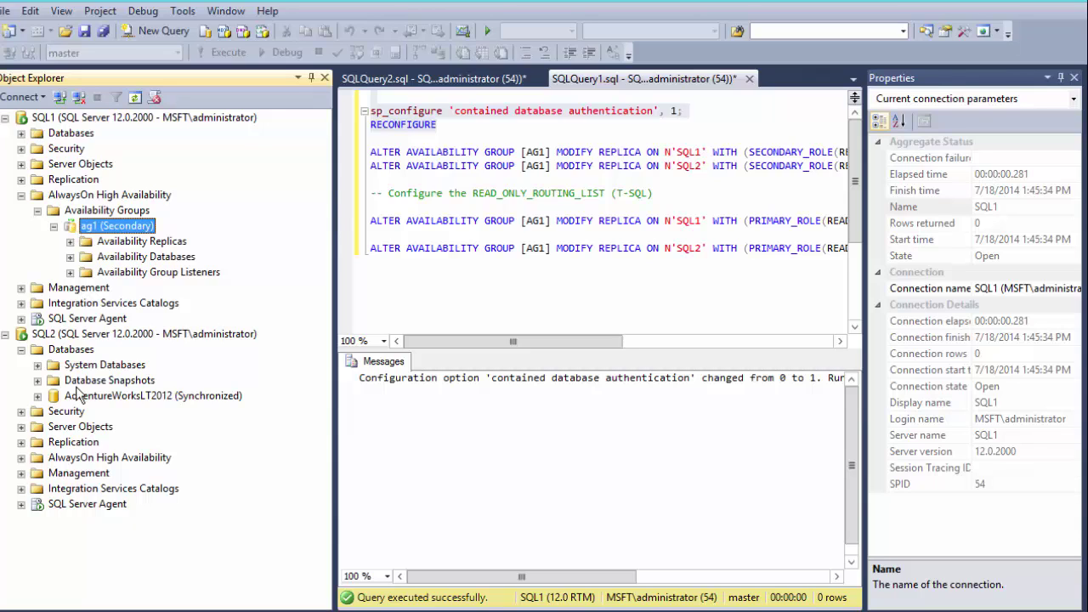
- Expand SQL2's AlwaysOn High Availability > Availability Groups to show ag1 (Primary)
click(21, 458)
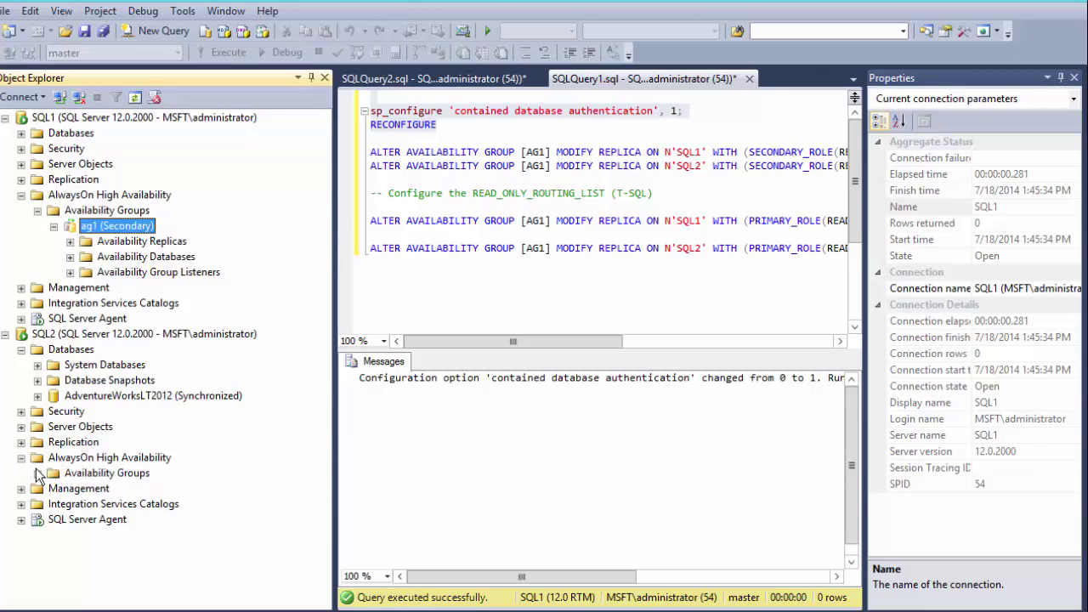
click(38, 472)
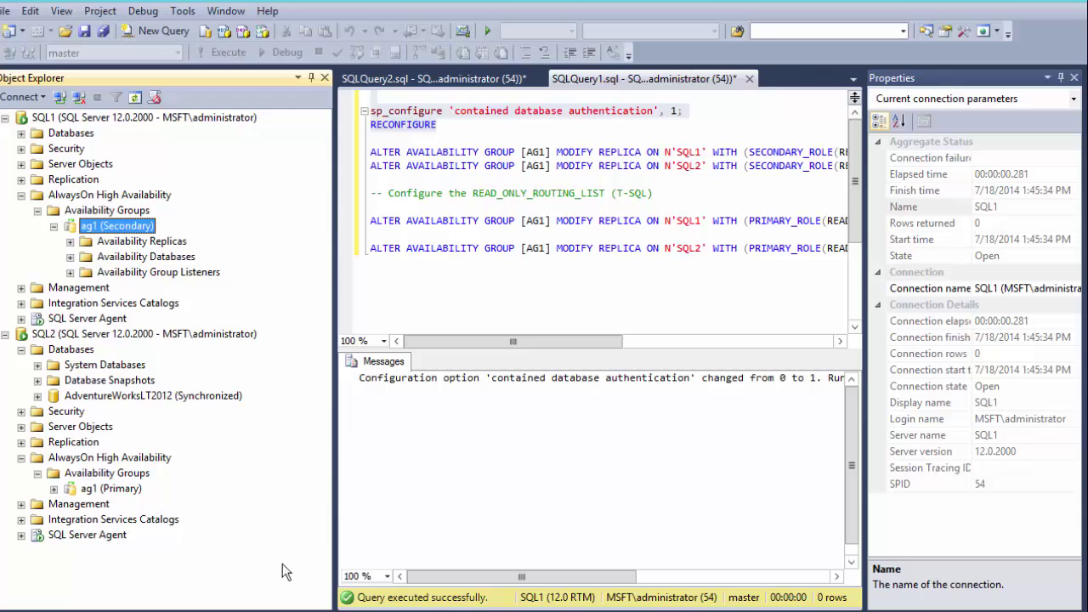
click(340, 611)
- Press Enter in the AlwaysOnClient console, review its listed names, and close the console window
key(Return)
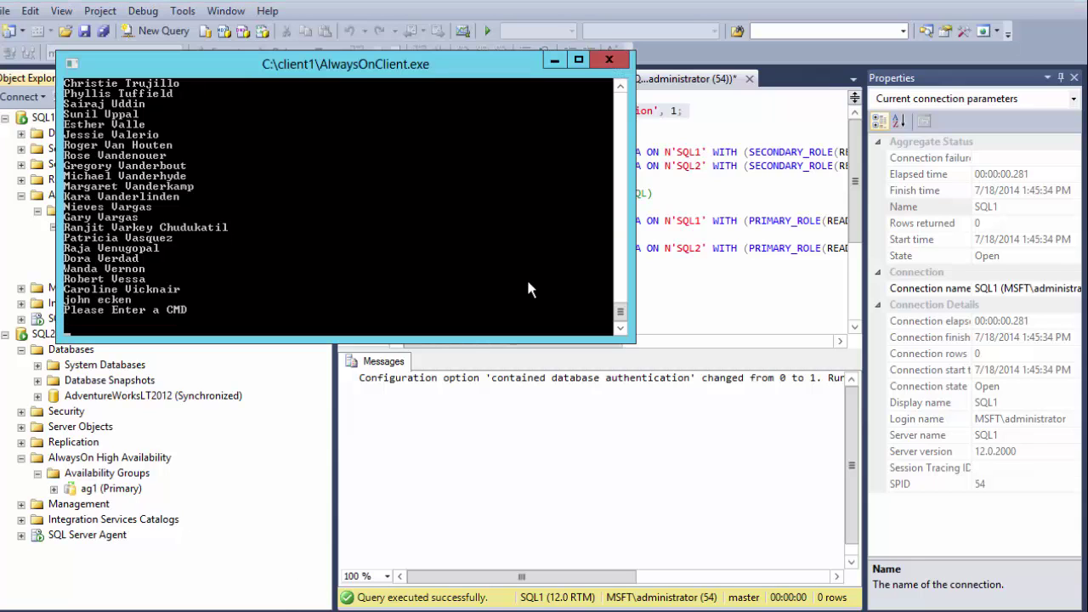
scroll(528, 285, up, 1)
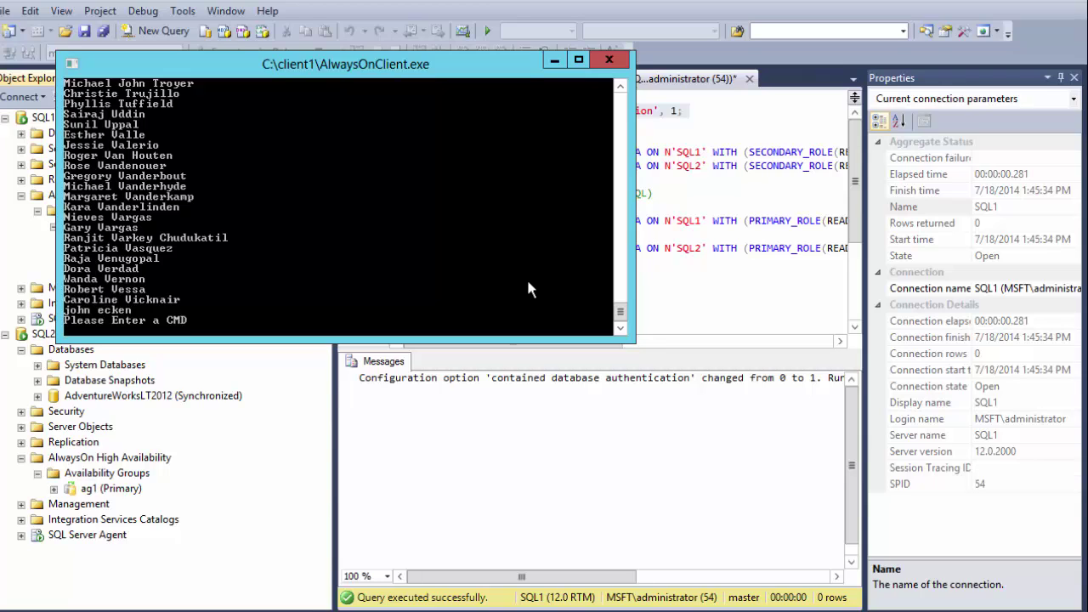
click(607, 61)
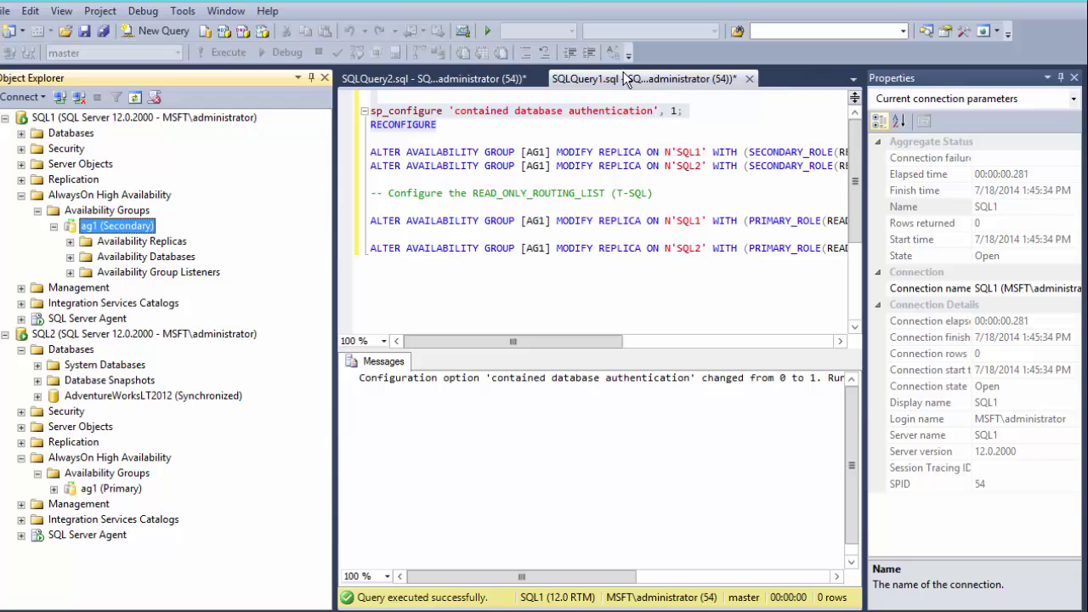
- Fail ag1 from SQL2 back to SQL1, connecting to SQL1 as the new primary replica
right_click(71, 488)
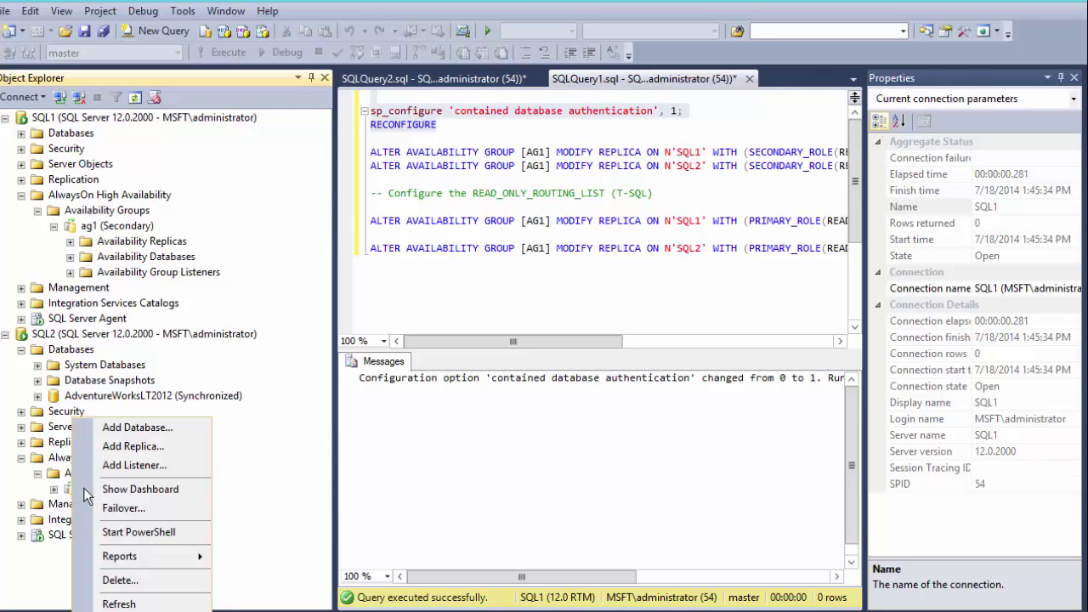
click(142, 509)
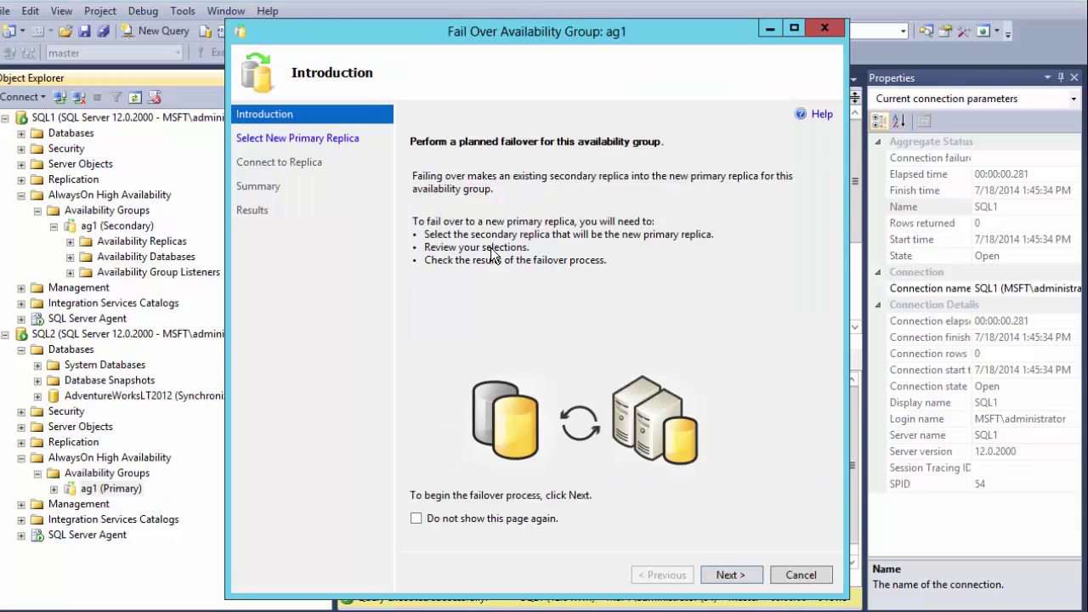
click(729, 575)
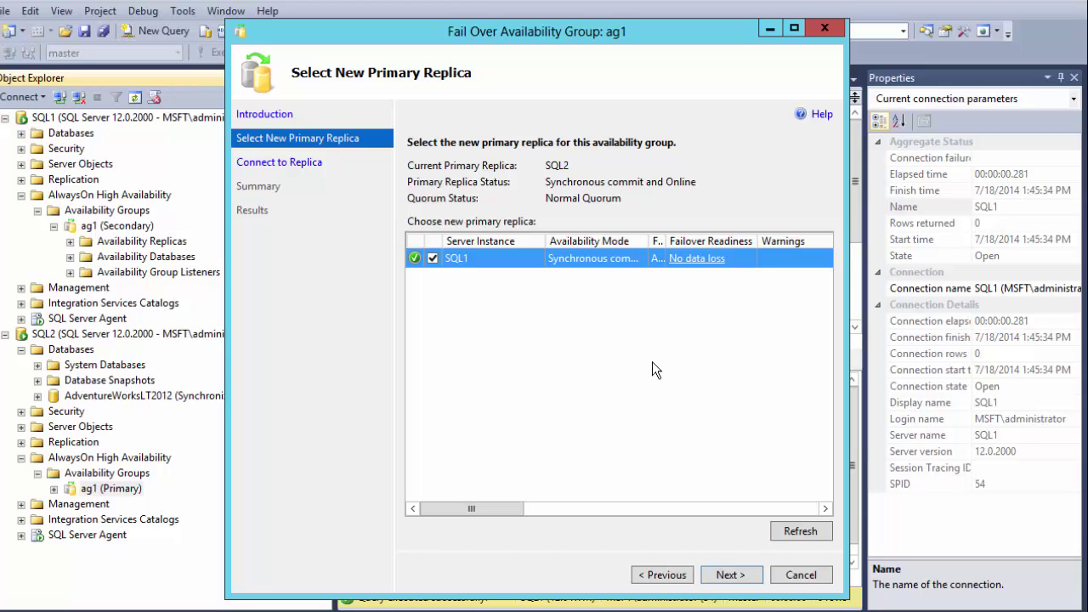
click(731, 576)
click(767, 217)
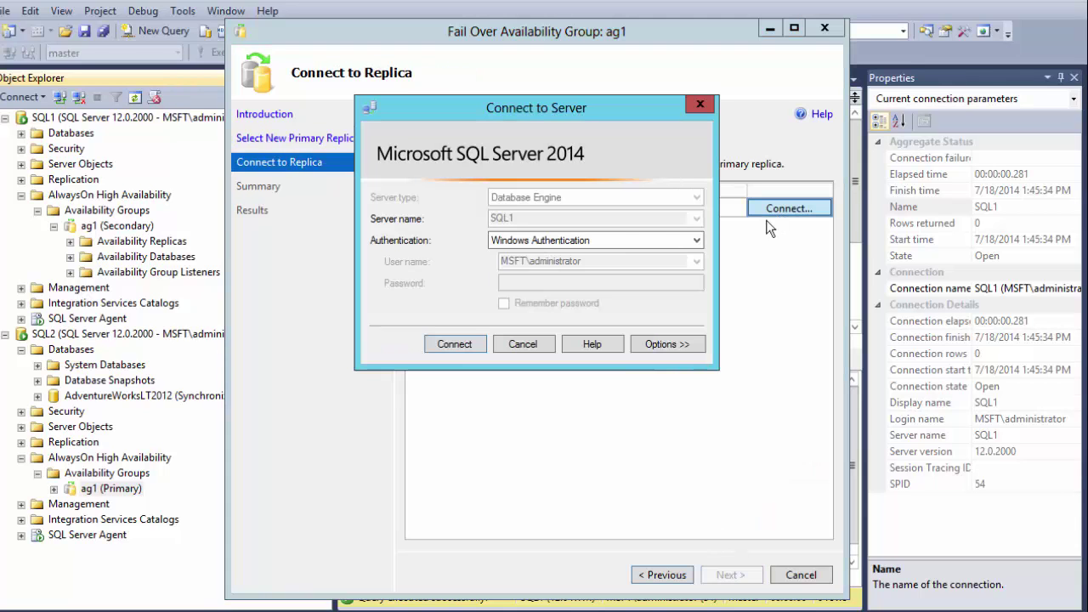
click(453, 344)
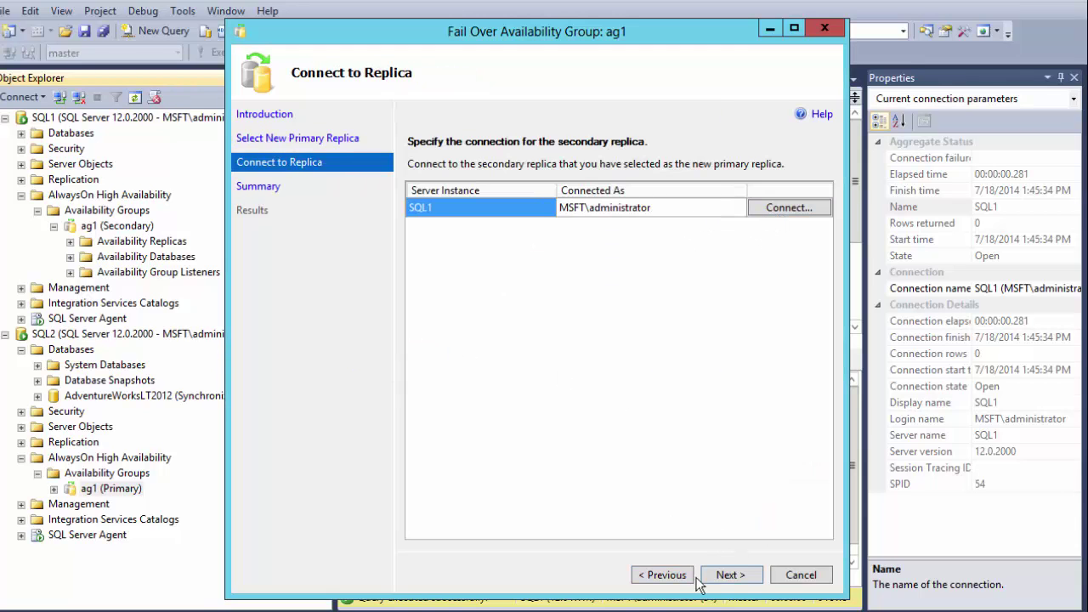
click(731, 576)
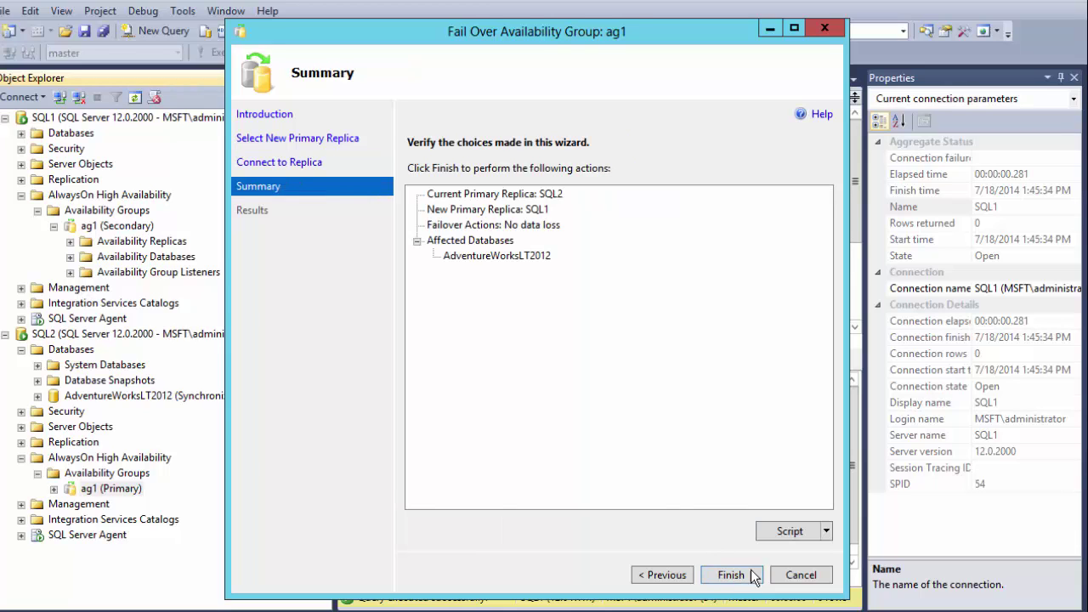
click(730, 578)
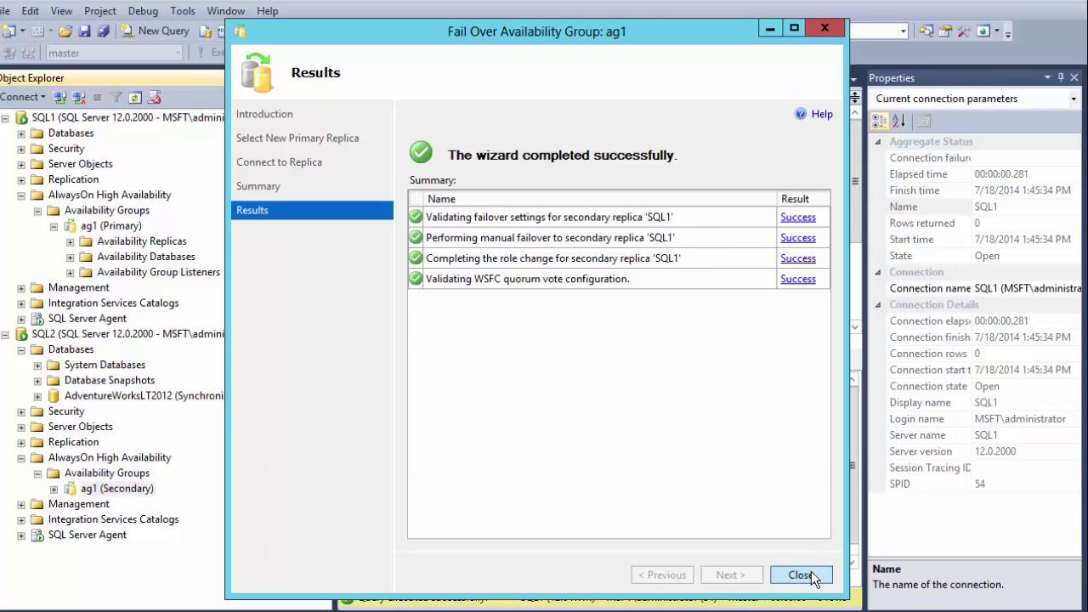
click(814, 575)
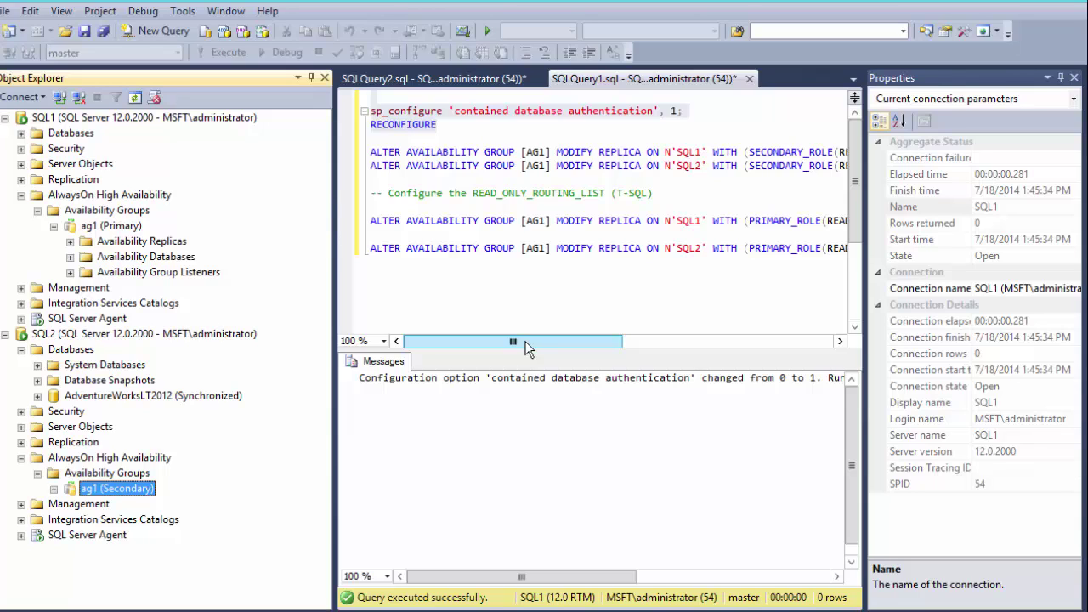
right_click(100, 223)
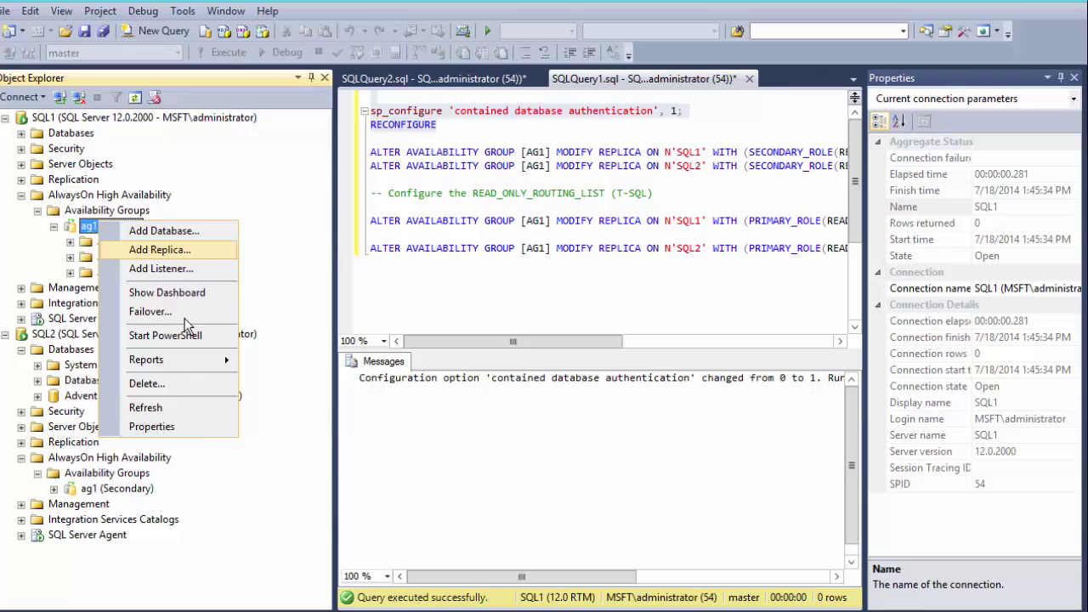
click(186, 430)
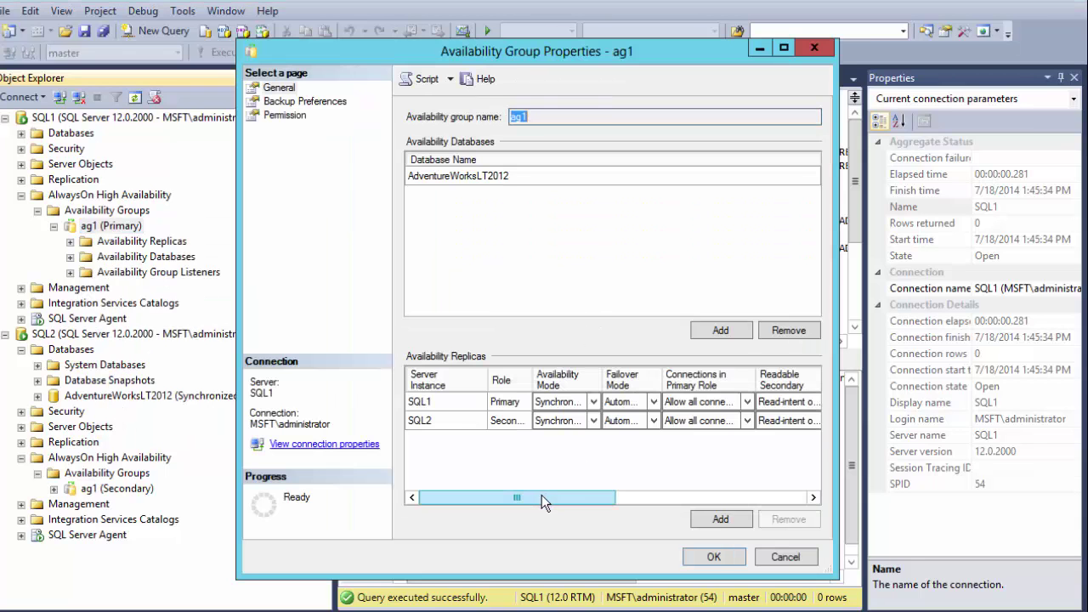
drag(541, 497, 629, 499)
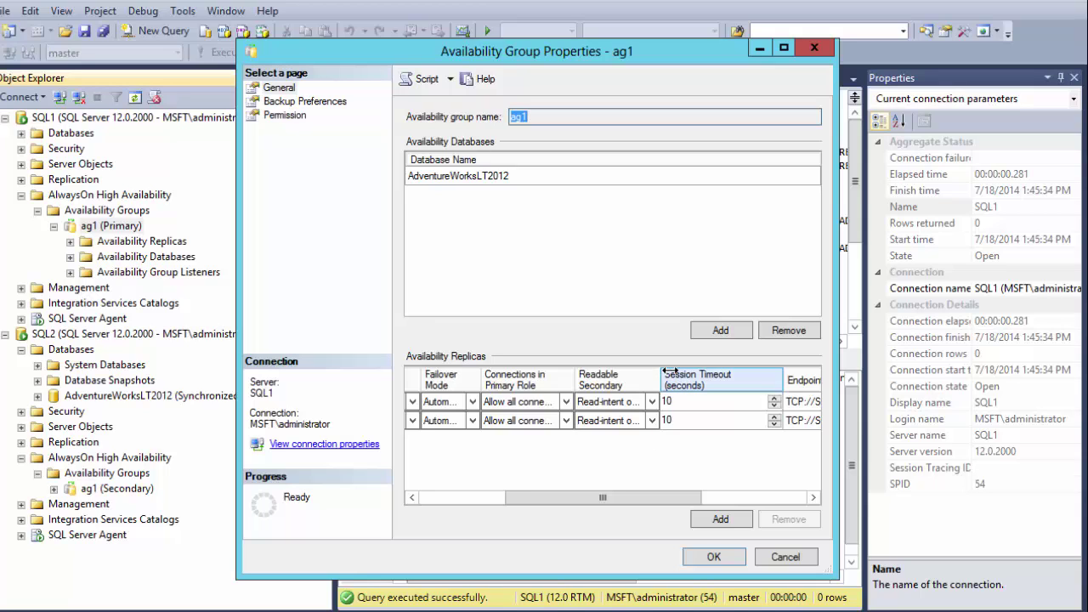
drag(660, 374, 693, 373)
click(639, 402)
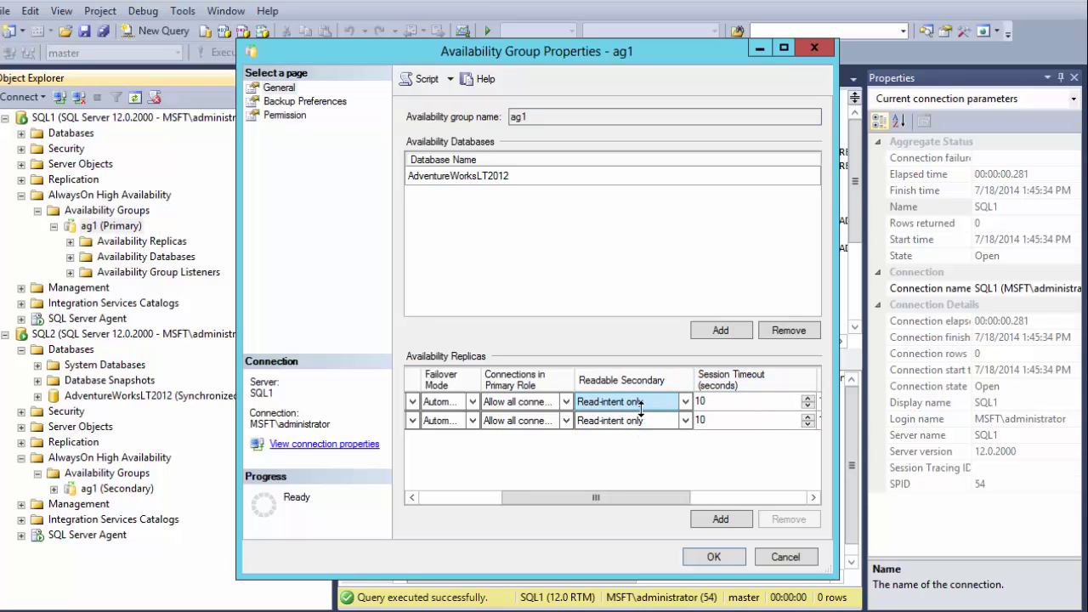
click(686, 402)
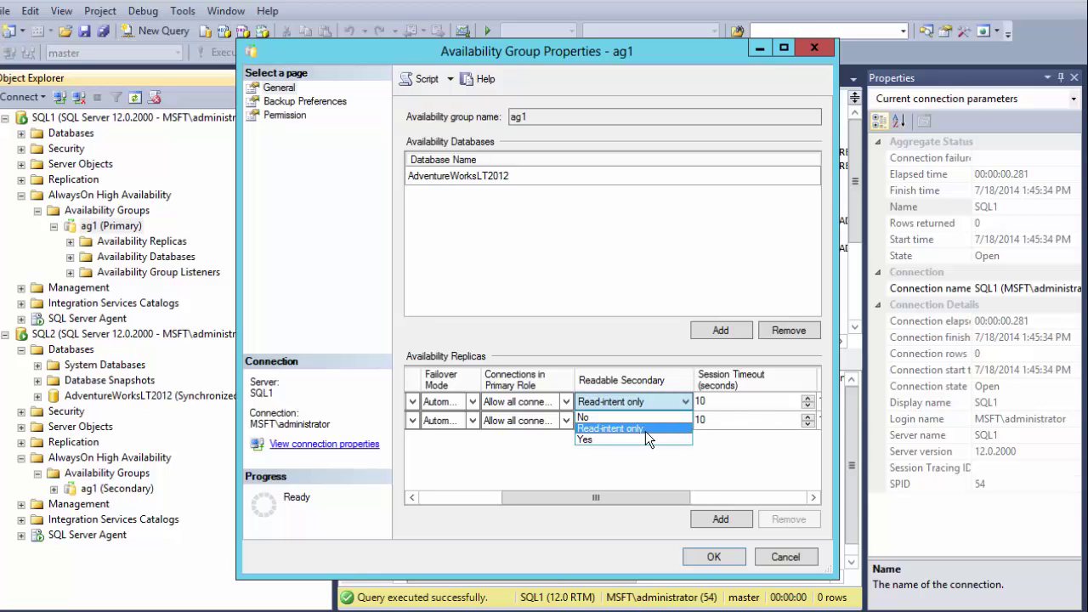
click(617, 416)
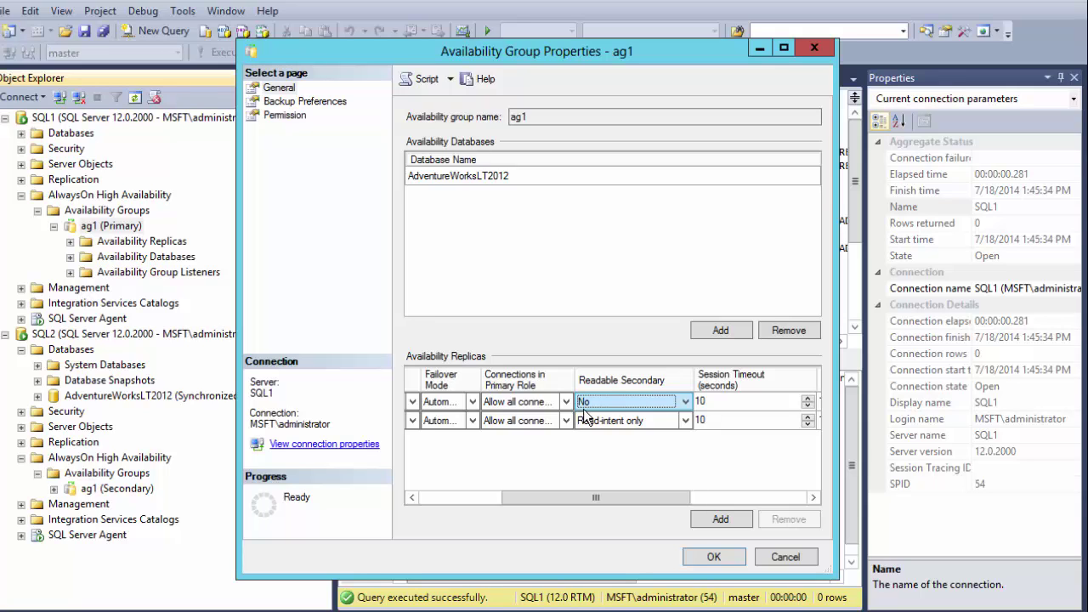
click(584, 405)
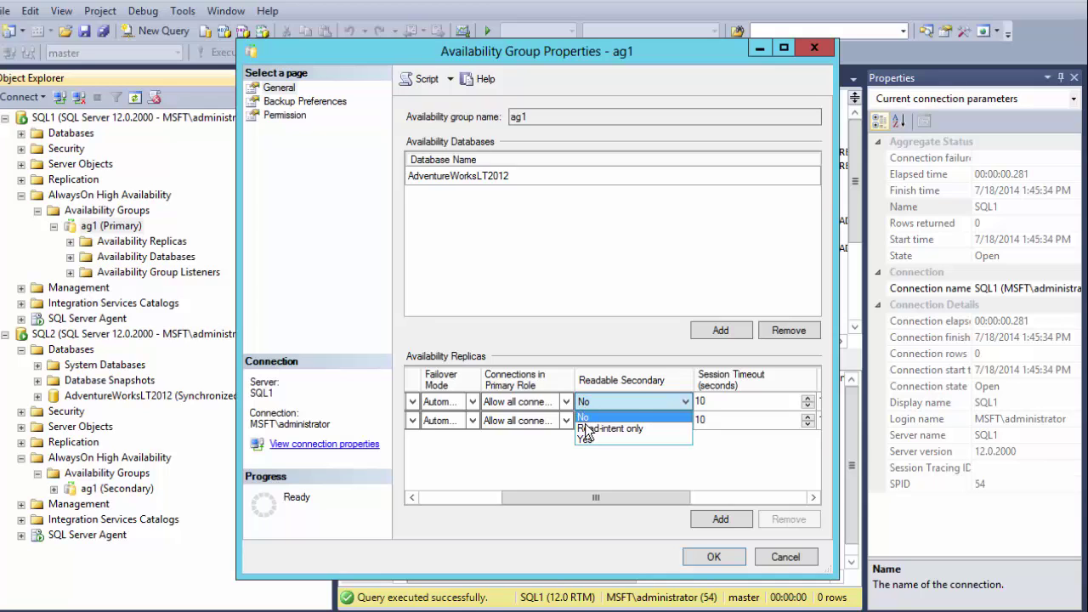
click(593, 438)
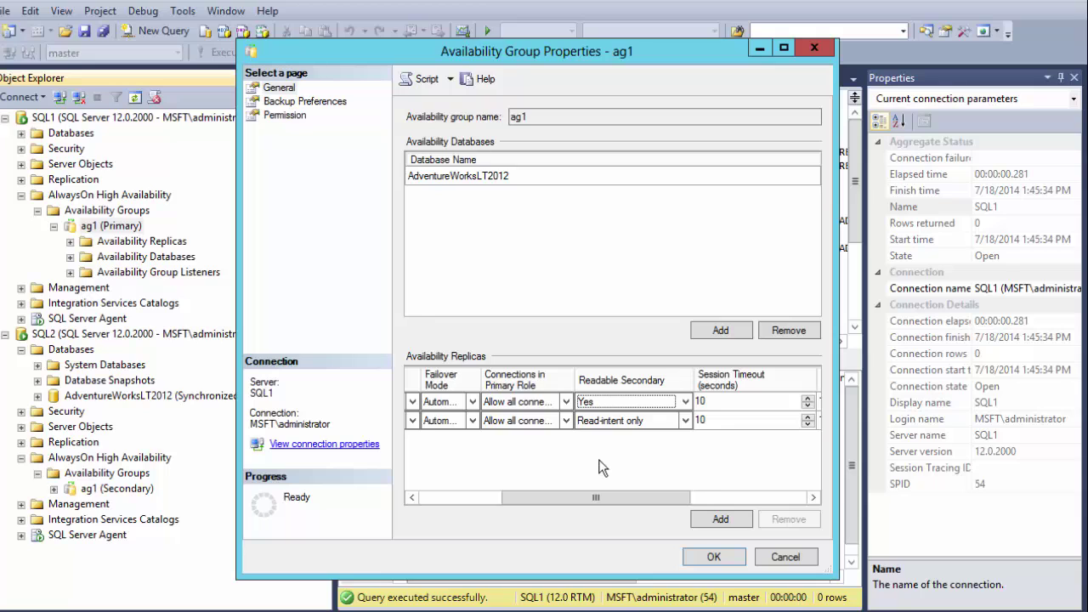
click(654, 401)
click(651, 426)
click(785, 557)
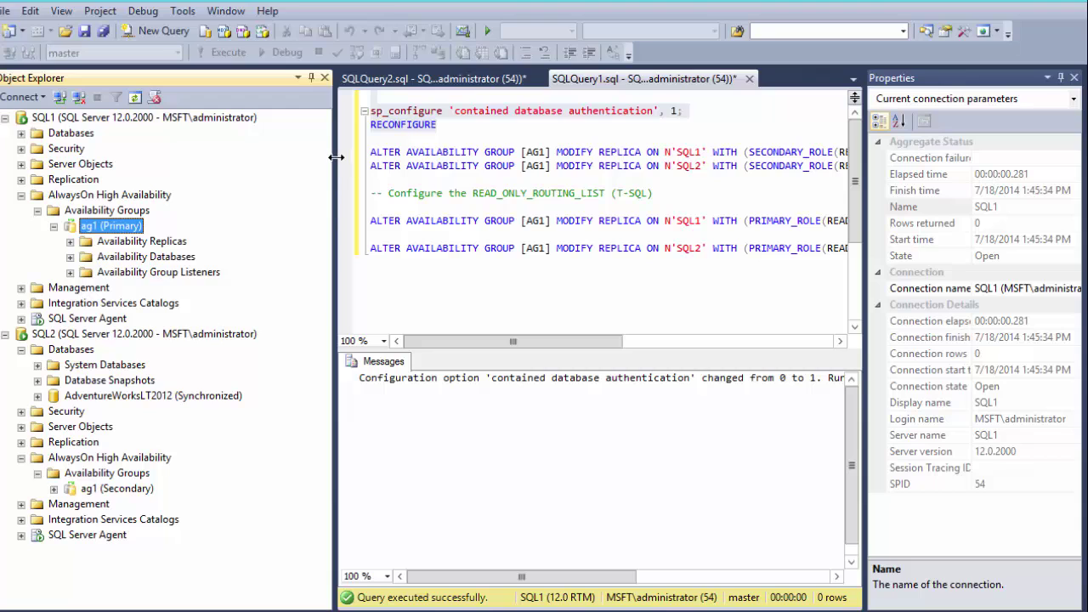
- Change the second routing URL to TCP://SQL2:1433 and execute both READ_ONLY_ROUTING_URL statements
drag(334, 162, 161, 157)
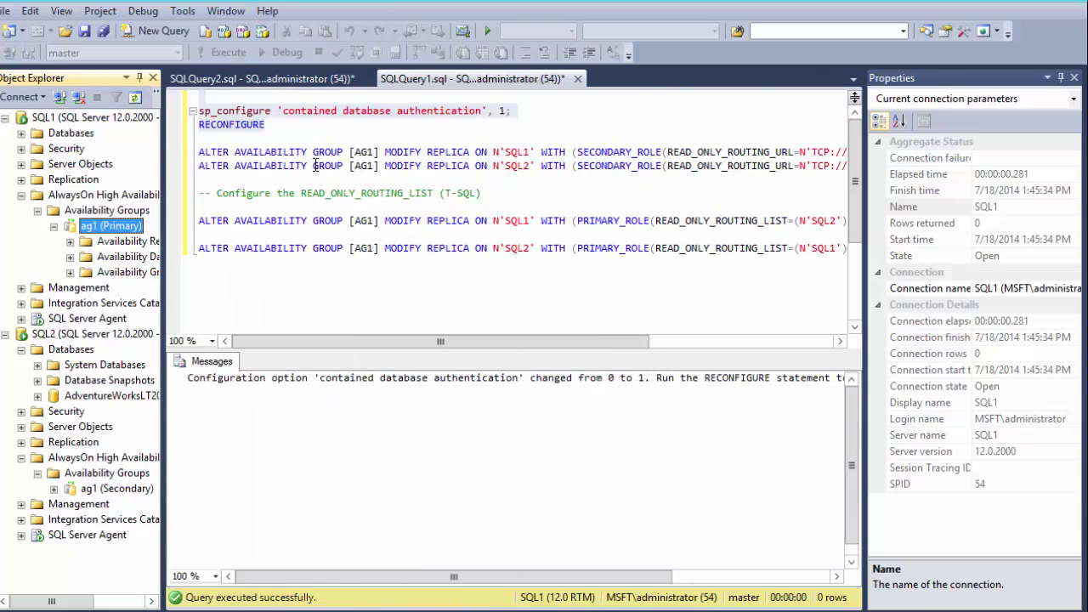
click(473, 340)
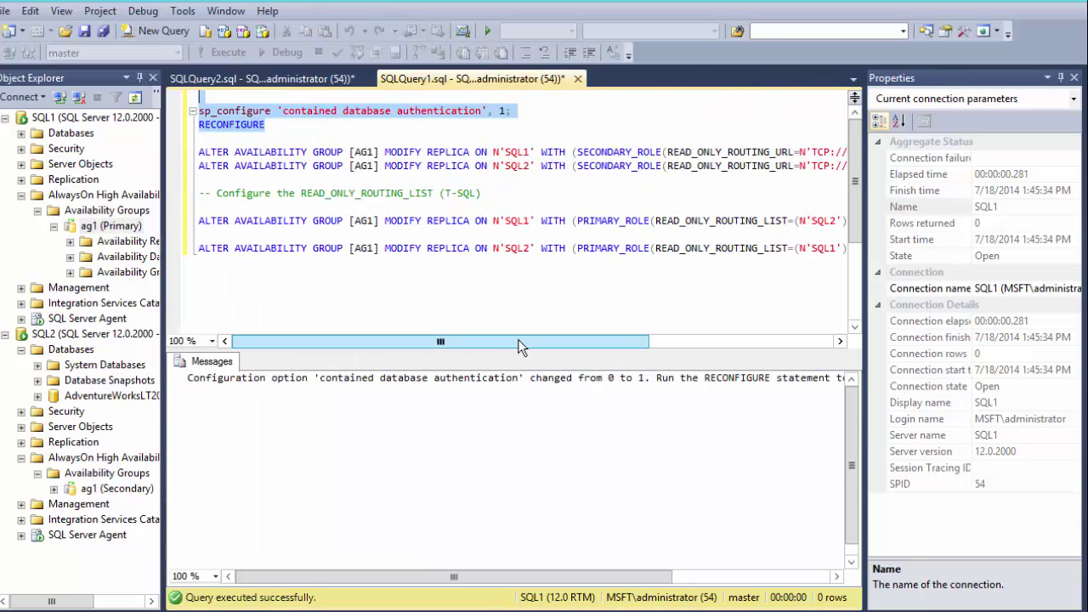
drag(518, 342, 644, 340)
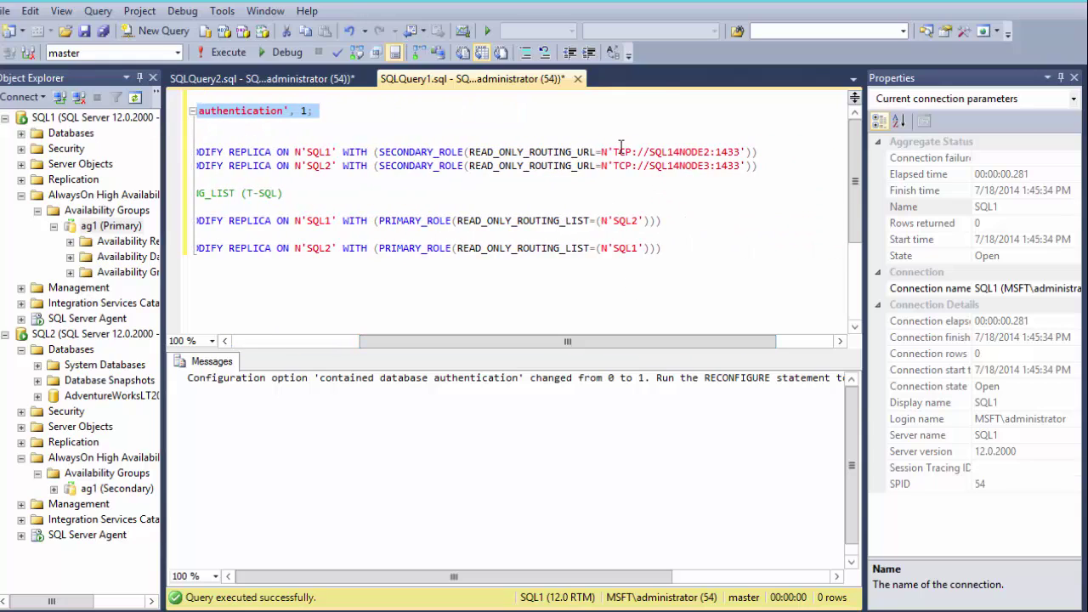
click(671, 153)
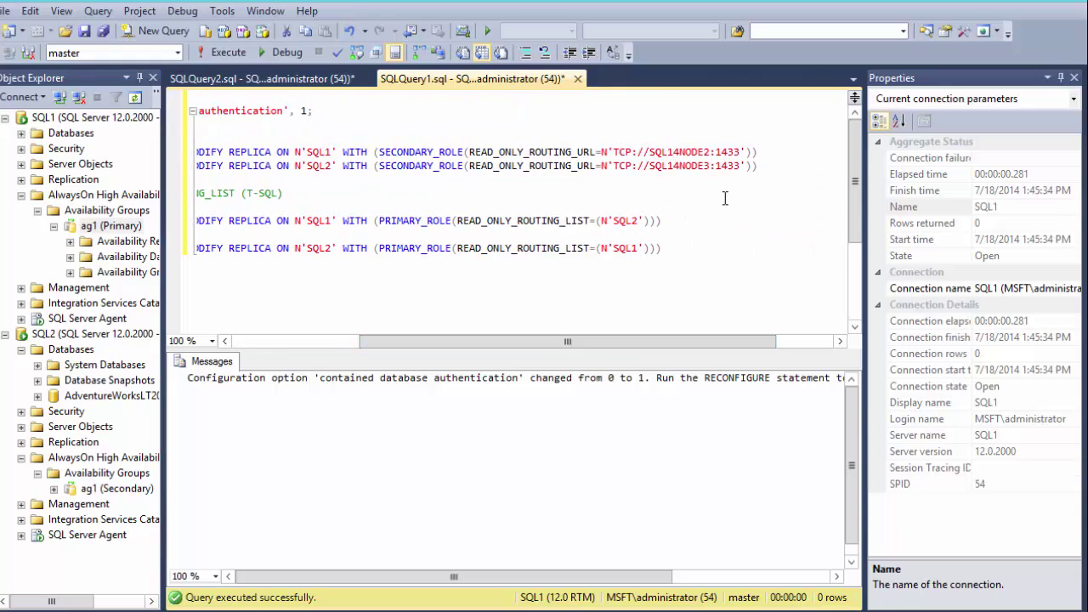
key(Delete)
key(Delete)
key(Delete)
key(Delete)
key(Delete)
key(Delete)
click(709, 167)
key(BackSpace)
key(BackSpace)
key(BackSpace)
key(BackSpace)
key(BackSpace)
key(BackSpace)
key(BackSpace)
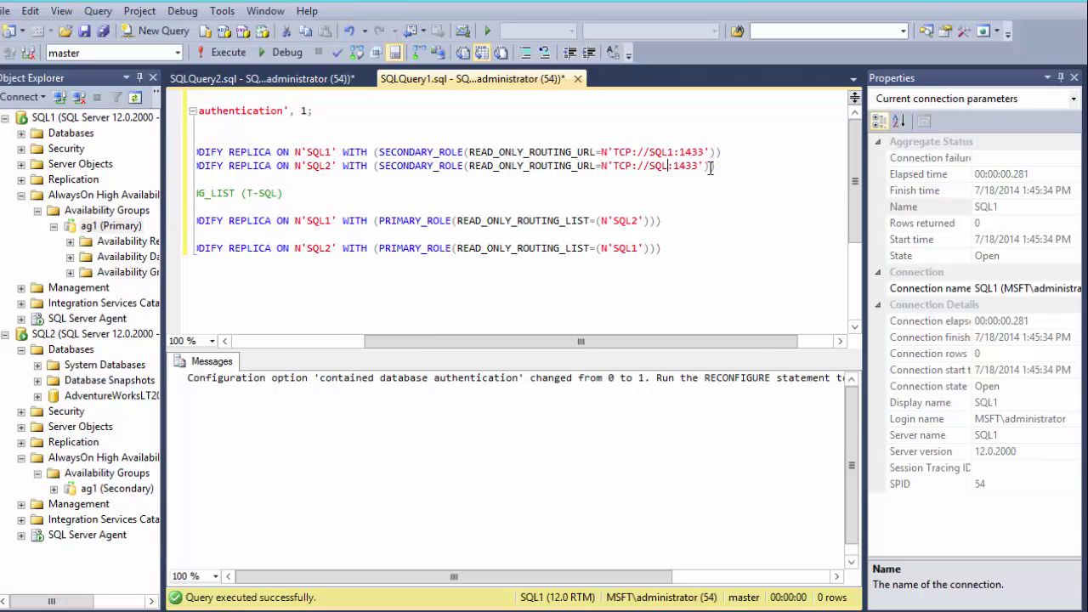
text(2)
drag(174, 165, 174, 151)
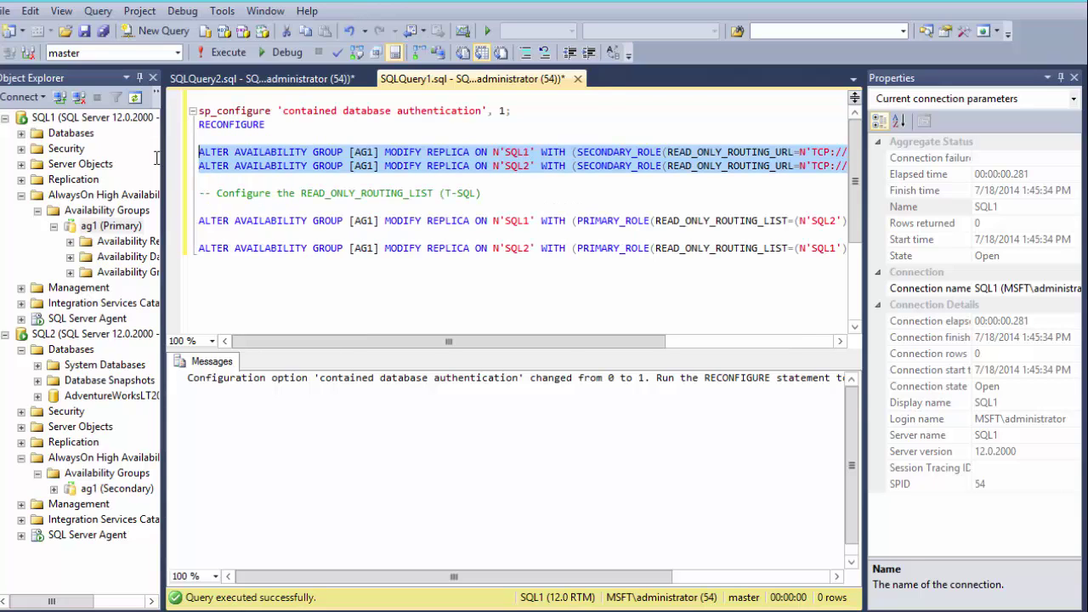
click(223, 53)
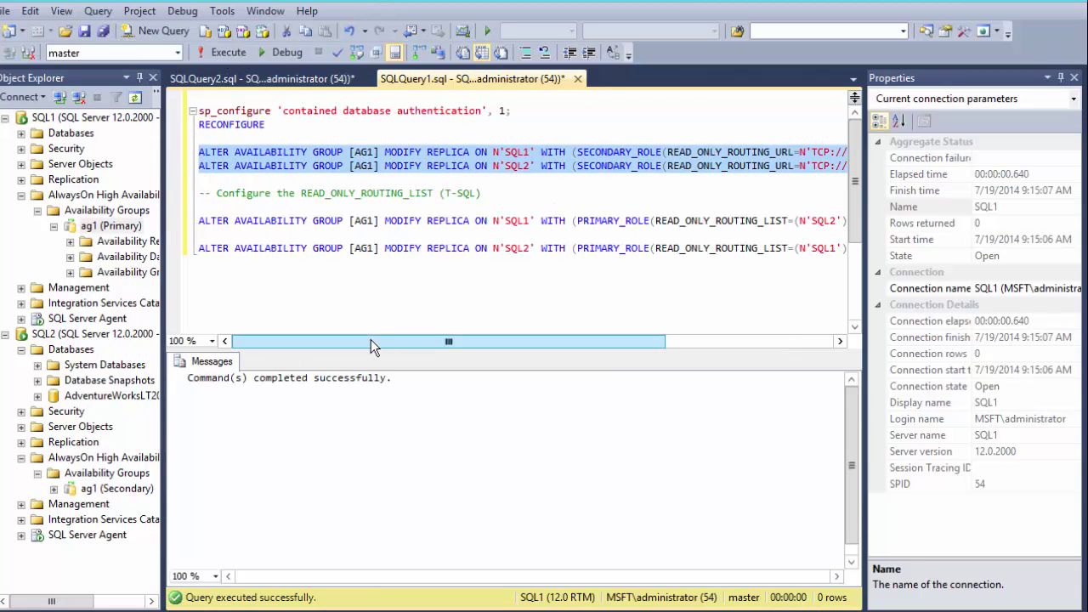
- Remove a stray comma, then execute the routing lists SQL1→SQL2 and SQL2→SQL1
drag(370, 339, 400, 333)
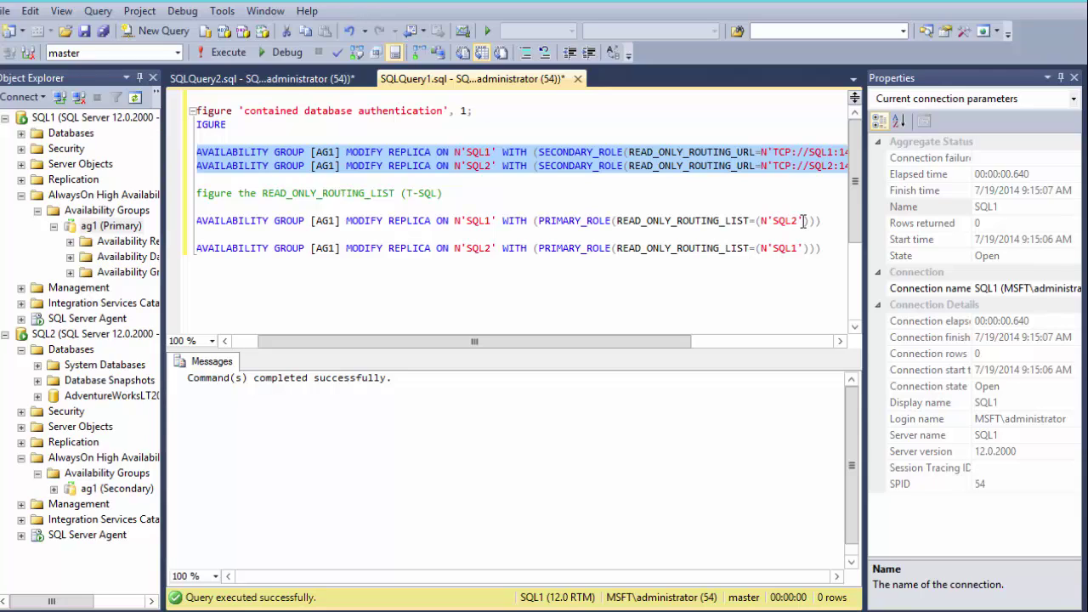
click(803, 221)
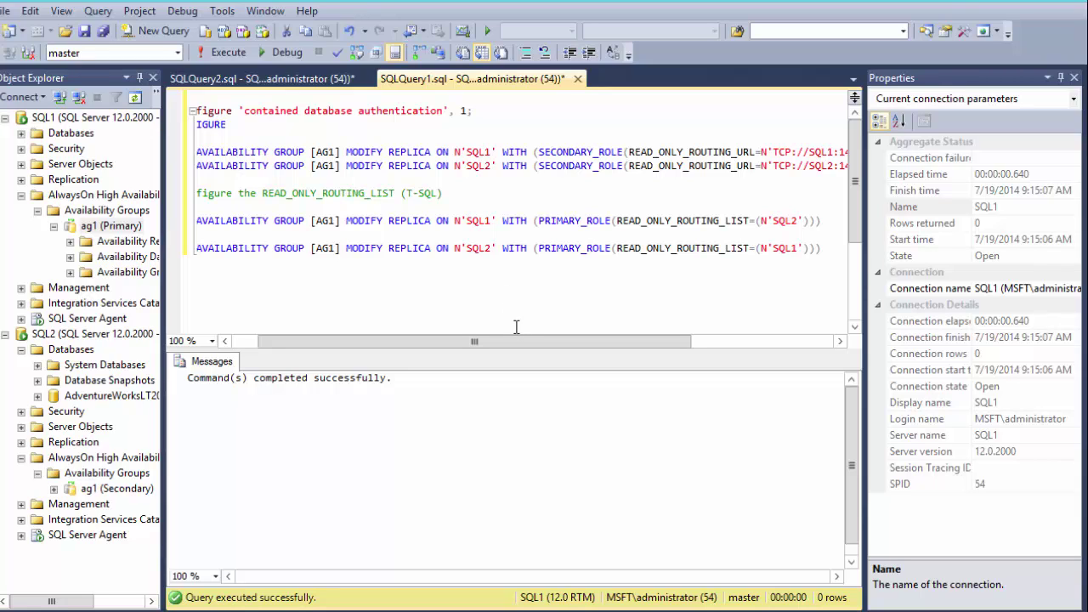
text(,)
key(BackSpace)
drag(826, 248, 94, 214)
click(222, 53)
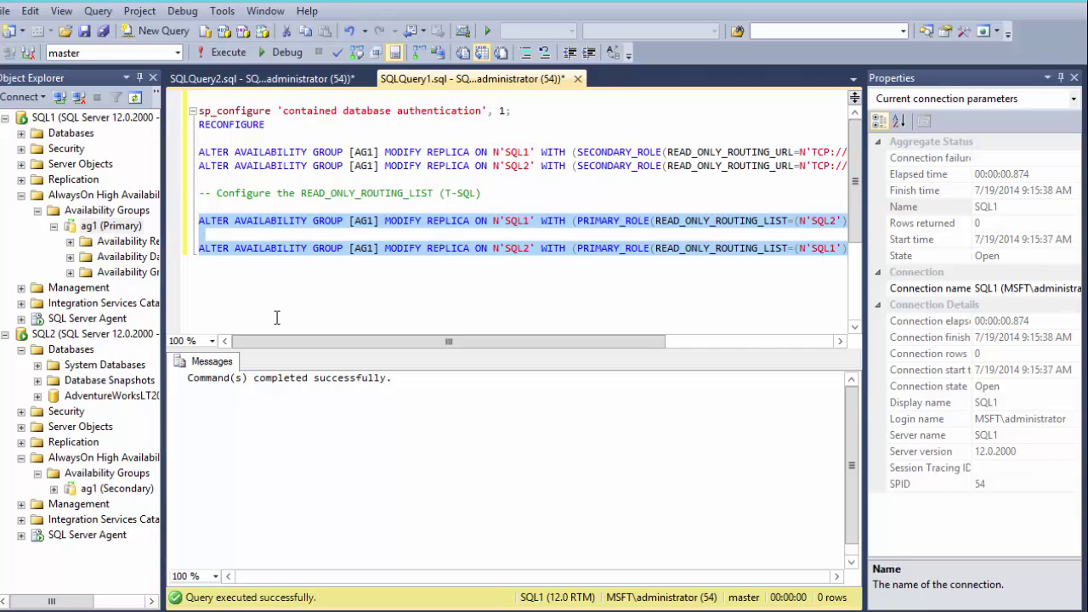
- Open client1's AlwaysOnClient.exe config in Notepad and review its providerName and connection string
click(147, 610)
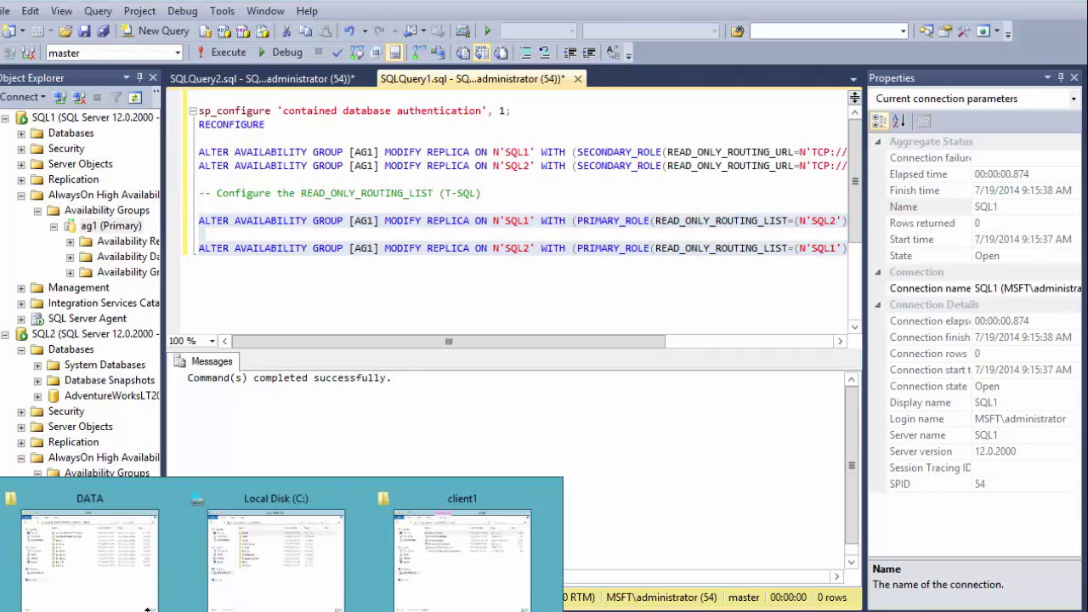
click(489, 593)
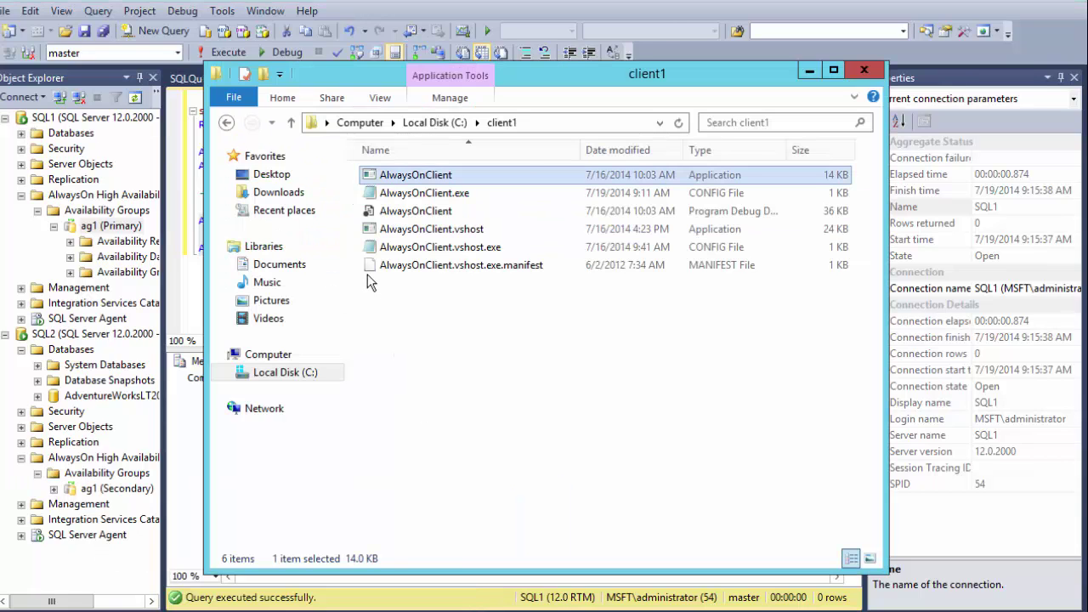
double_click(382, 196)
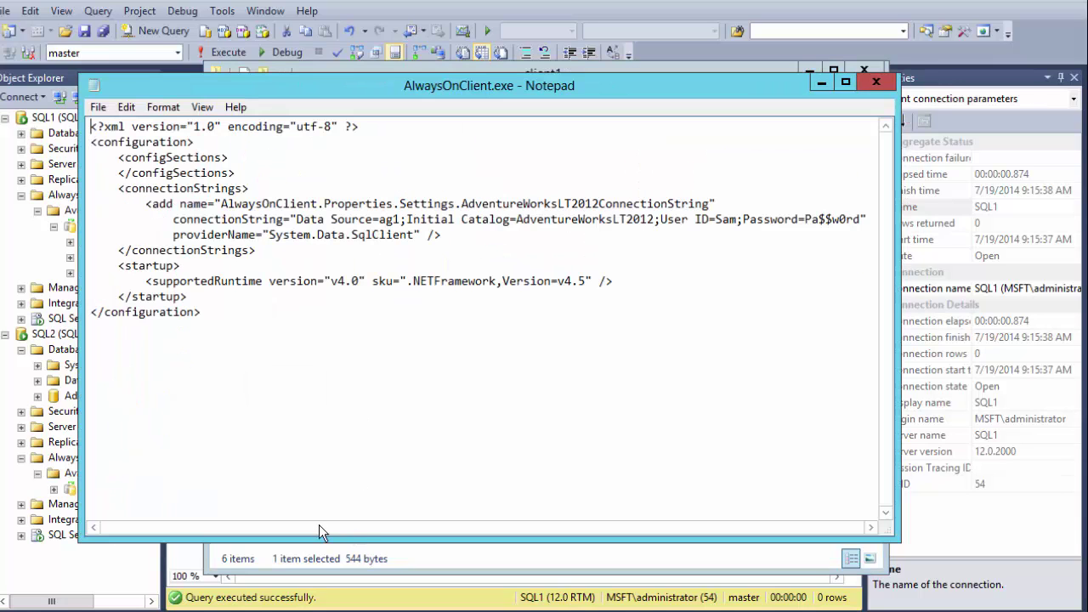
drag(769, 232, 411, 238)
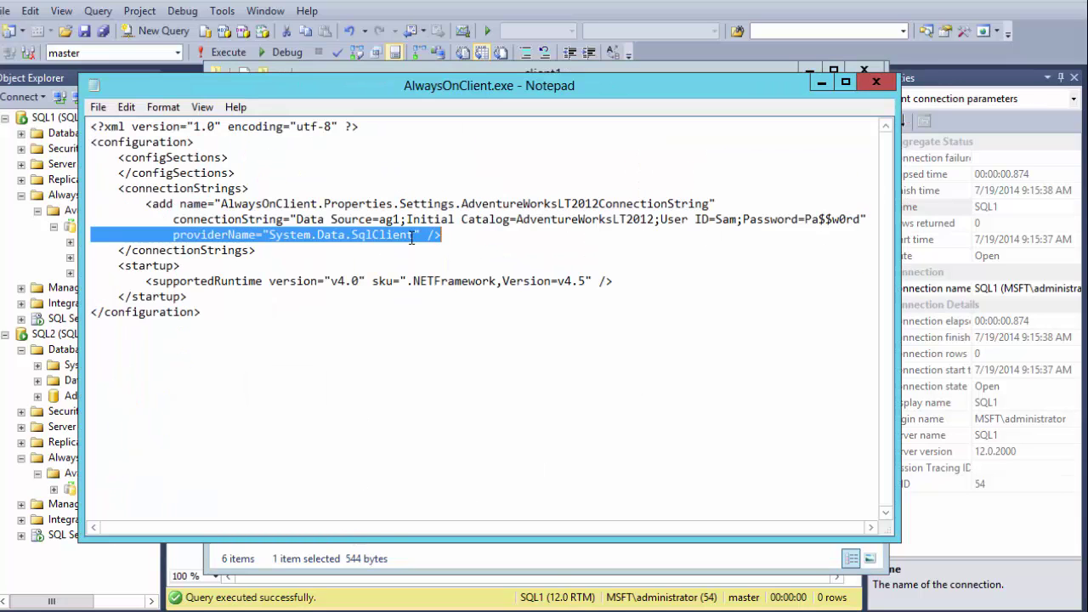
drag(866, 219, 296, 220)
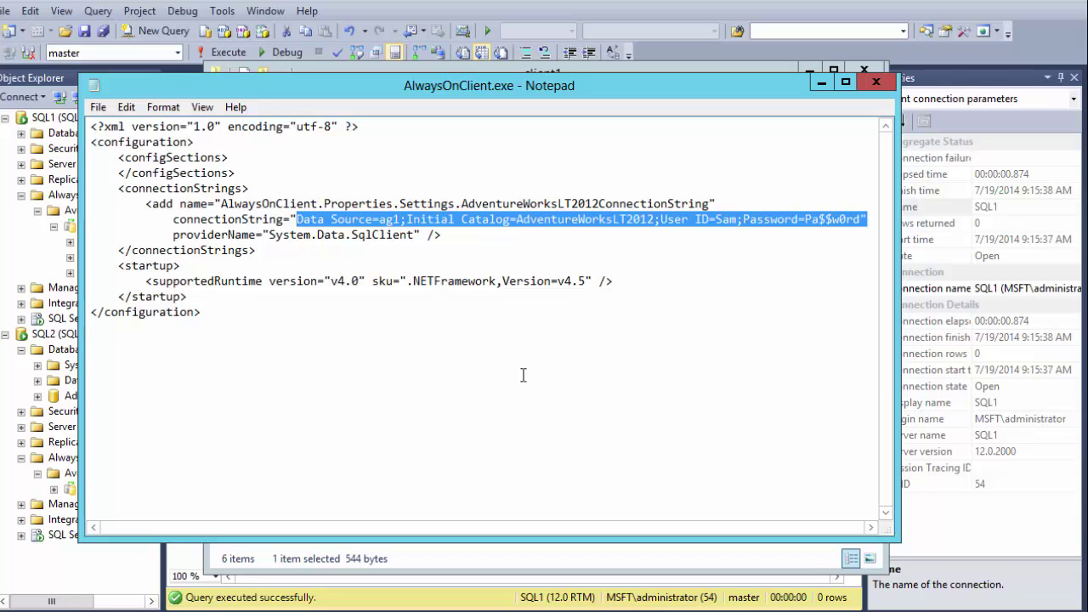
click(879, 82)
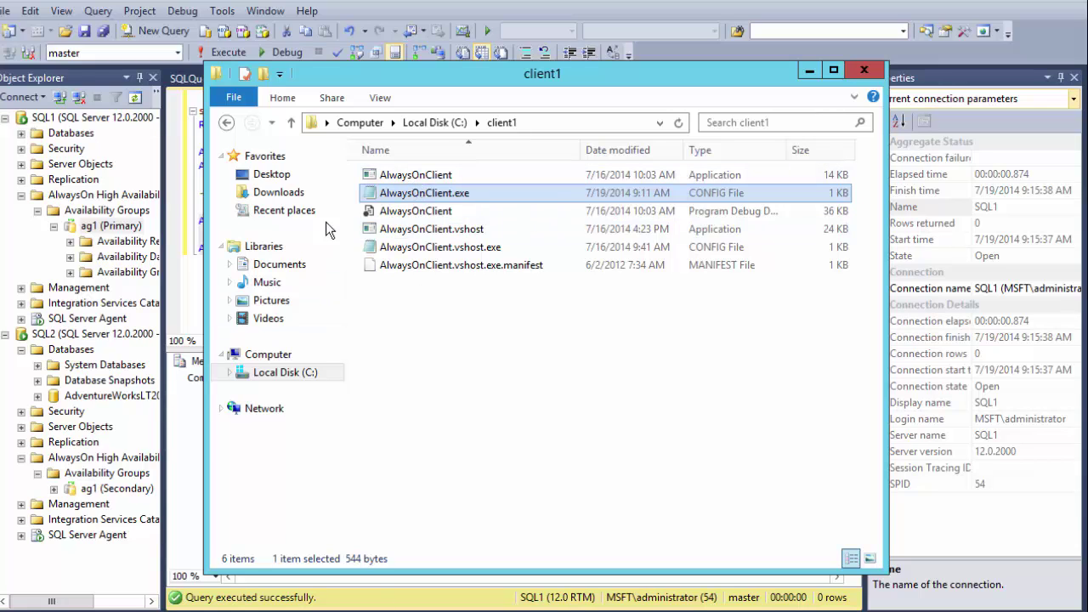
- Run the client1 AlwaysOnClient application and bring up the stopped SQL1 Profiler trace
double_click(402, 176)
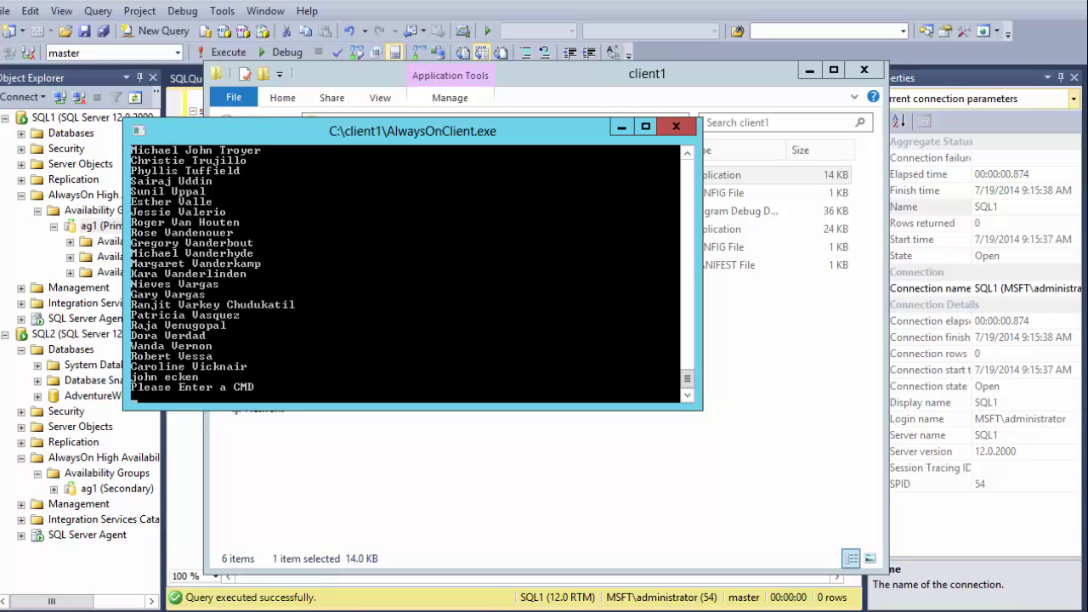
click(294, 608)
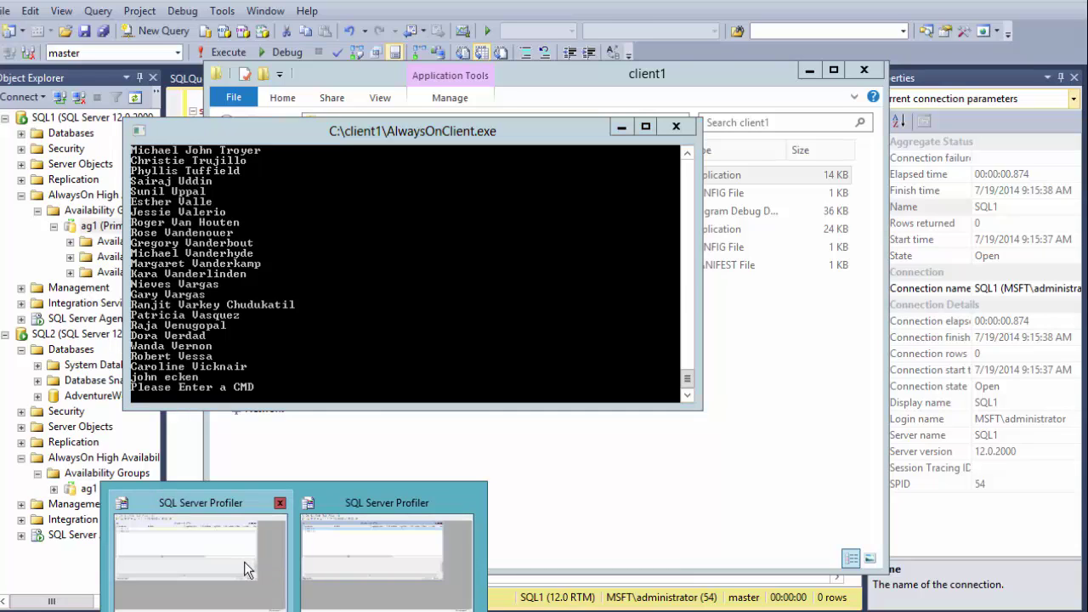
click(244, 562)
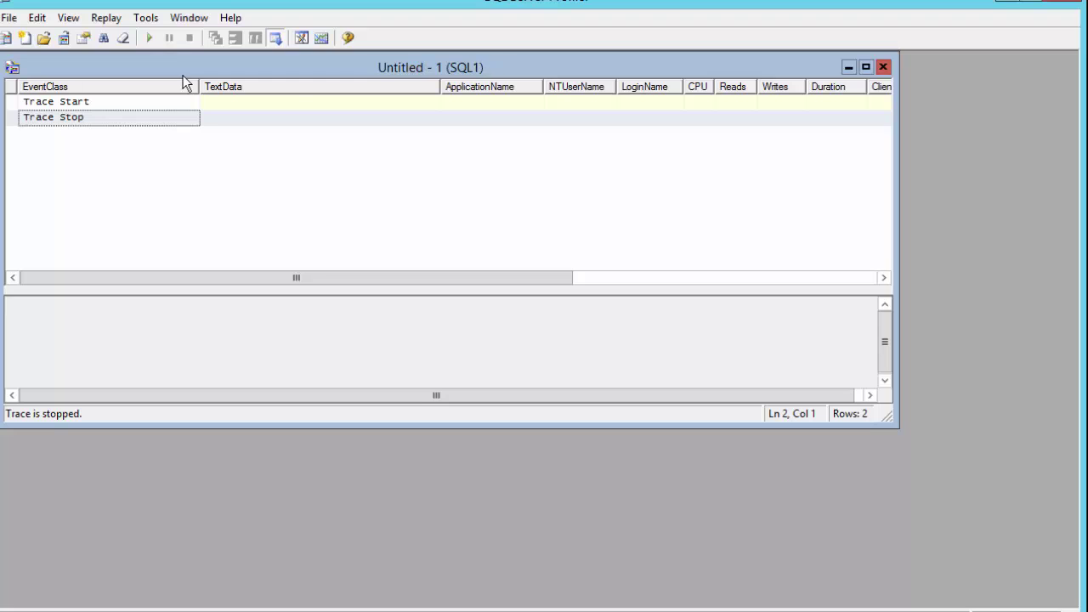
- Run the SQL1 trace to capture RPC:Completed and SQL:BatchCompleted events for the client's SELECT
click(149, 38)
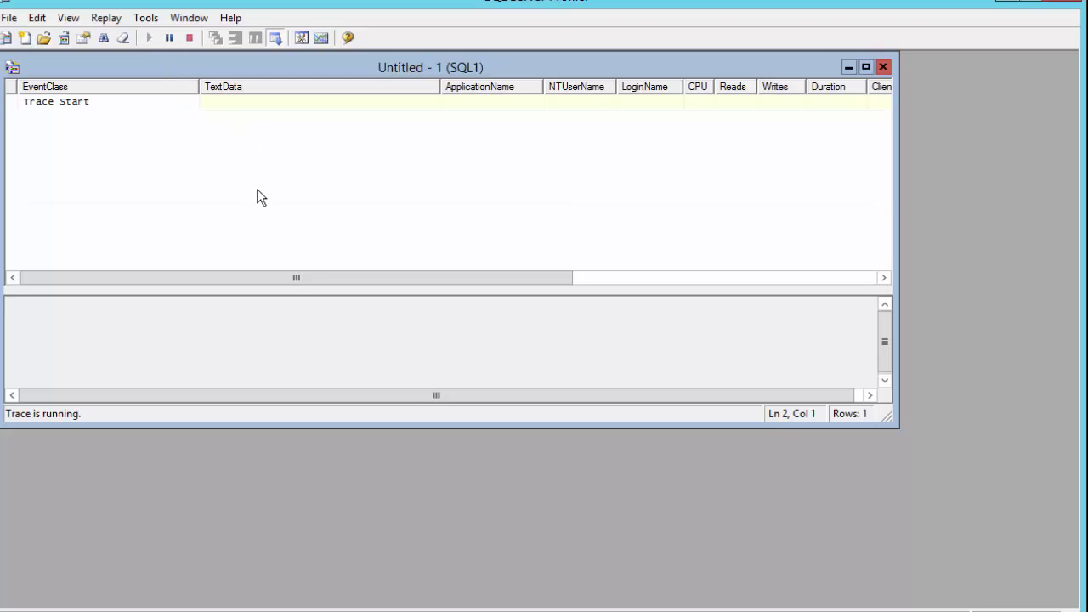
click(433, 610)
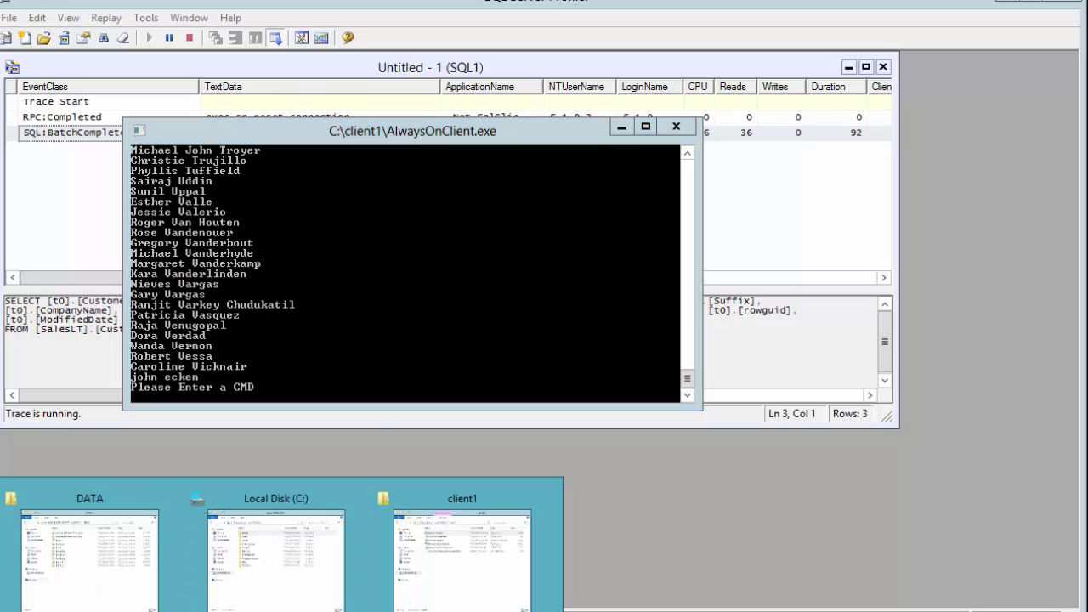
click(428, 591)
- Open C:\client2's AlwaysOnClient.exe config in Notepad and confirm Application Intent=ReadOnly
click(429, 122)
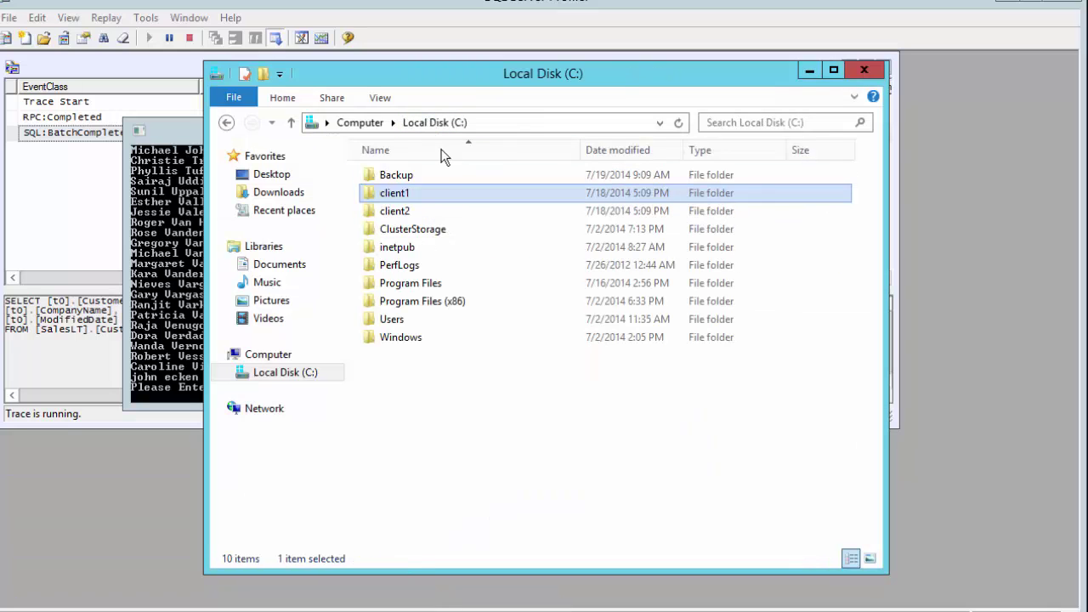
click(388, 212)
double_click(388, 212)
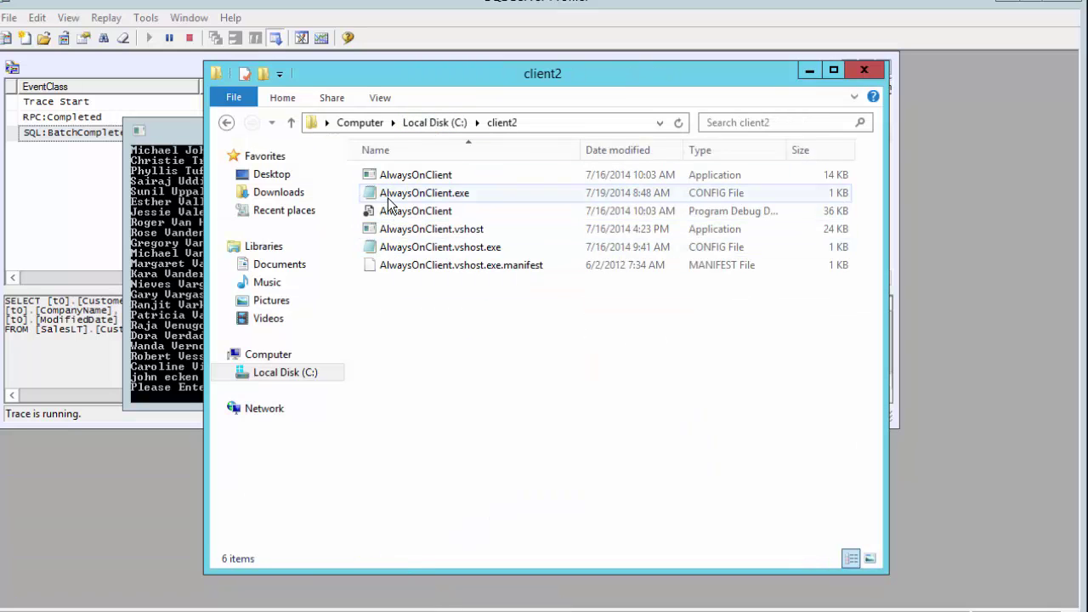
double_click(388, 199)
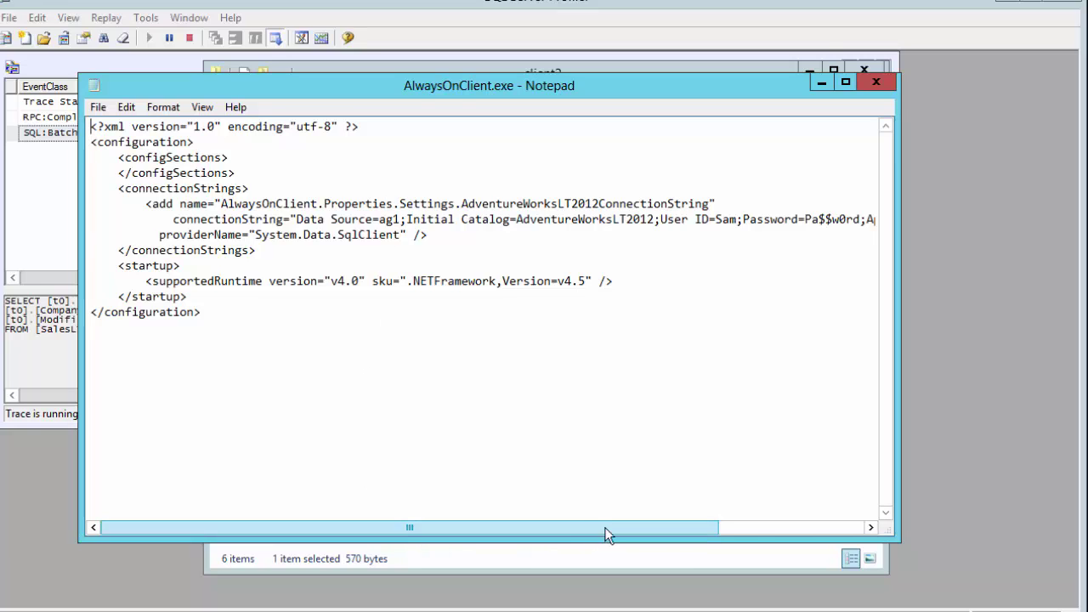
drag(604, 527, 767, 523)
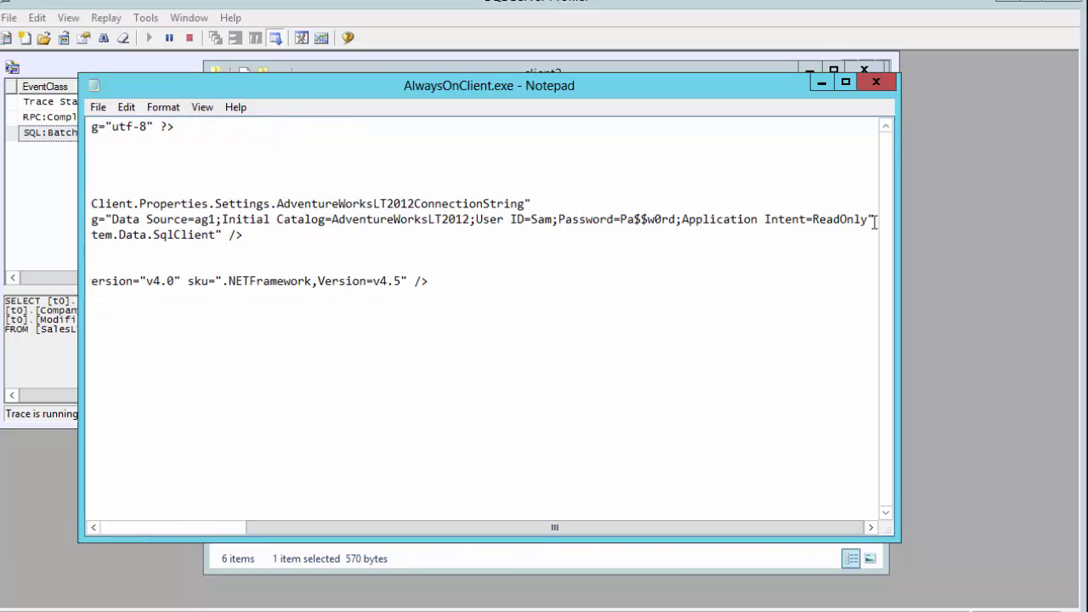
click(875, 81)
- Launch the client2 AlwaysOnClient application so it lists customer names
click(413, 175)
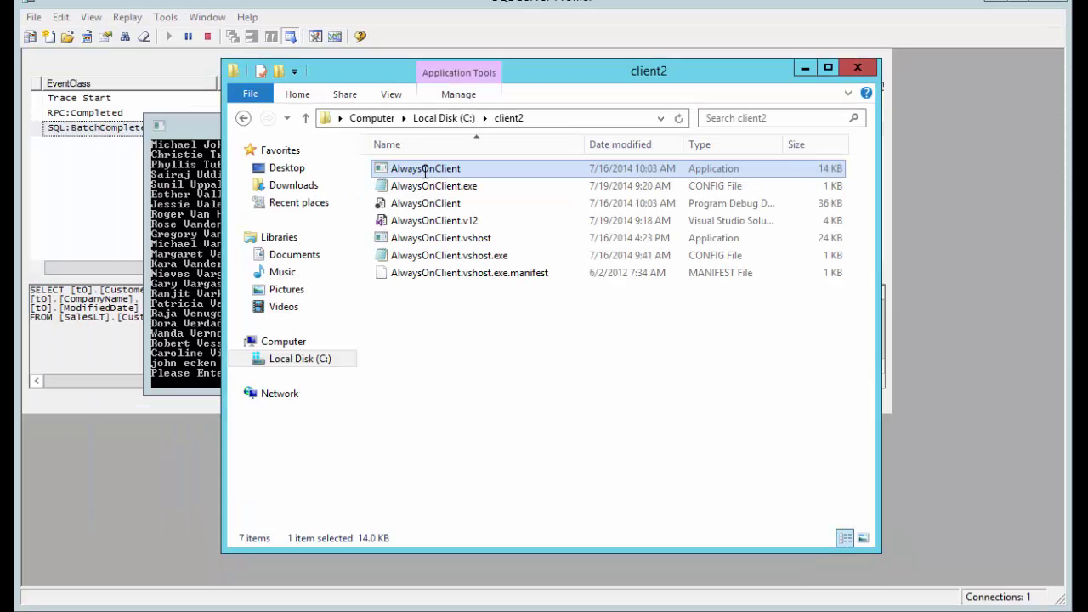
click(472, 349)
double_click(397, 174)
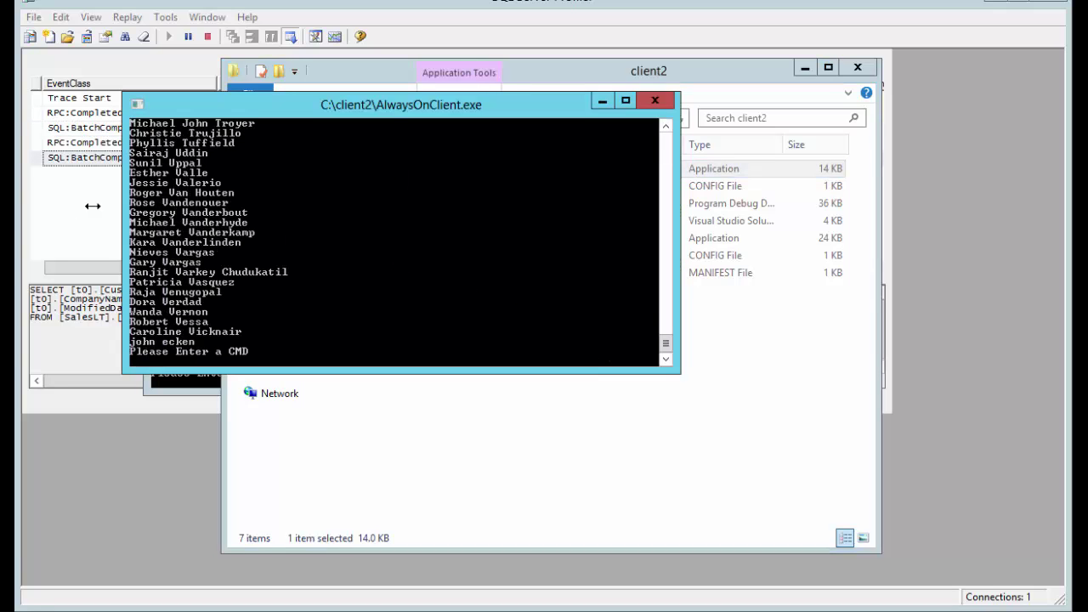
- Compare the SQL1 and SQL2 traces with both client consoles, ending on SQL2's 7 events
click(63, 202)
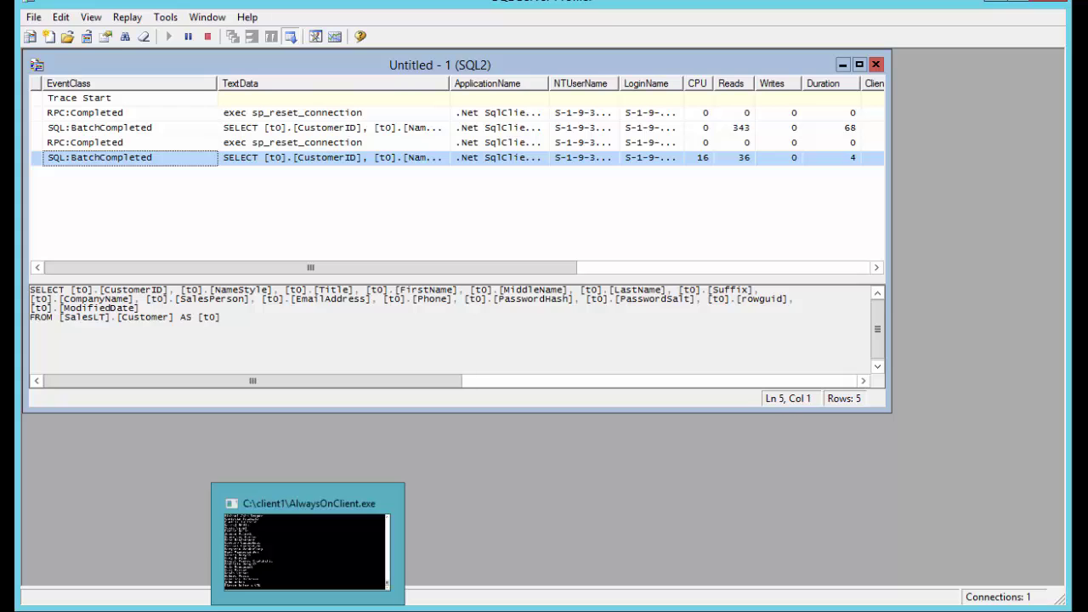
click(301, 493)
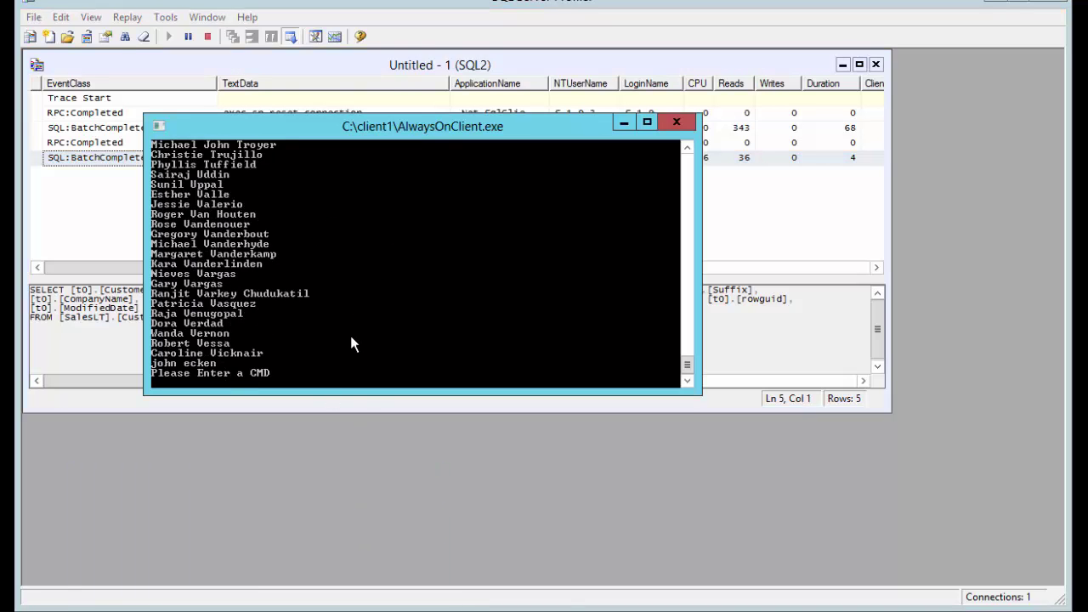
click(255, 607)
click(215, 545)
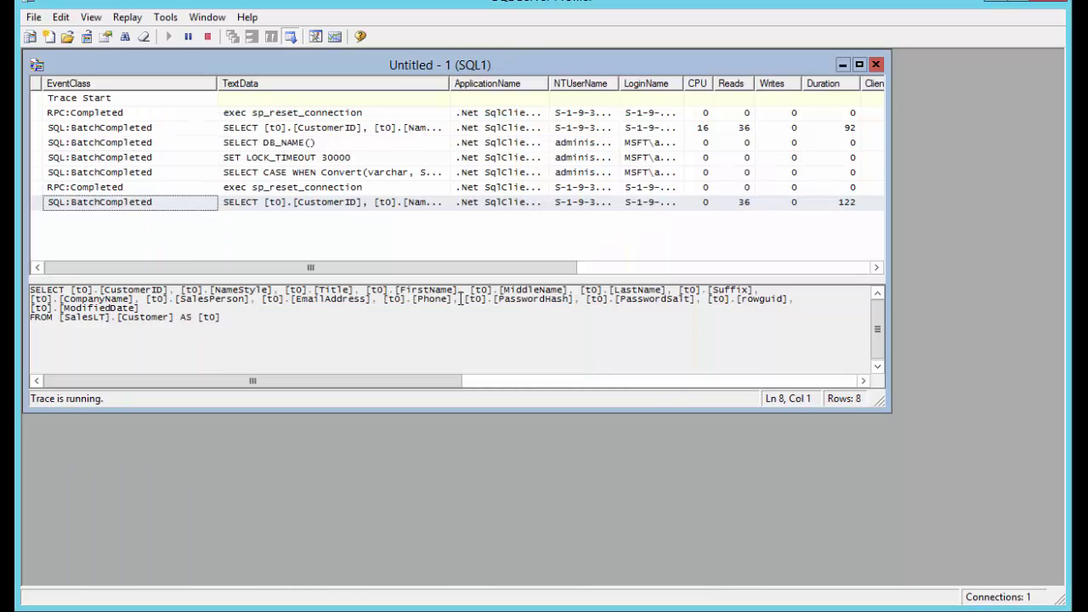
click(356, 608)
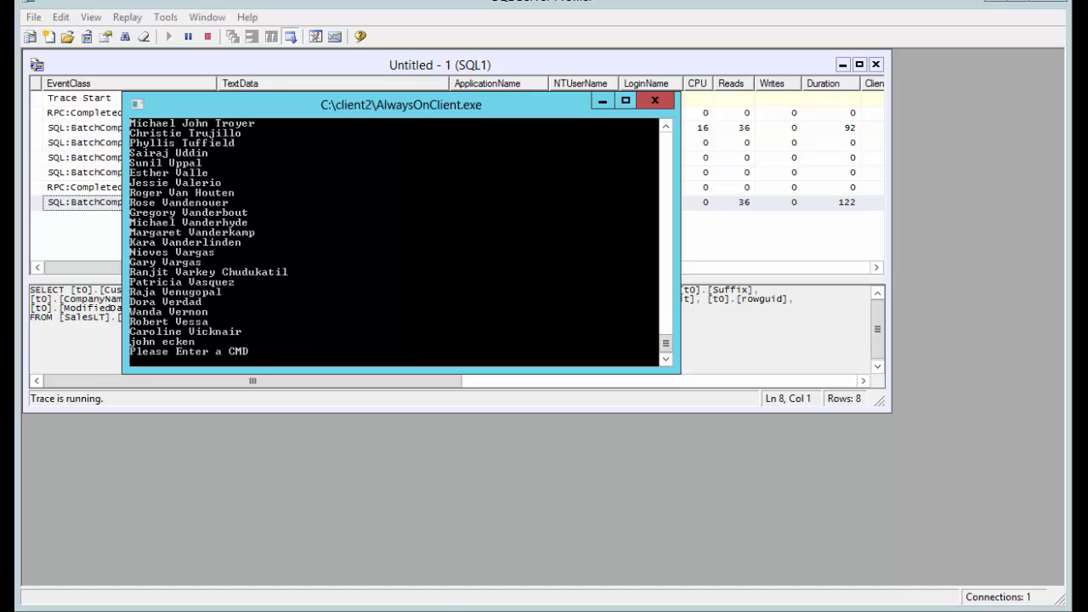
click(252, 597)
click(306, 565)
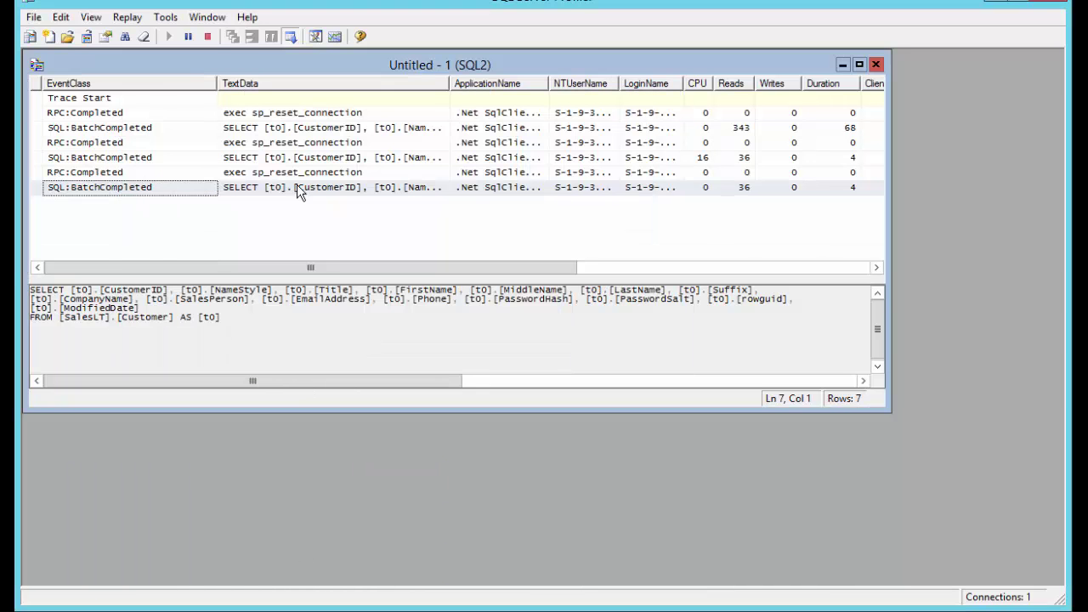